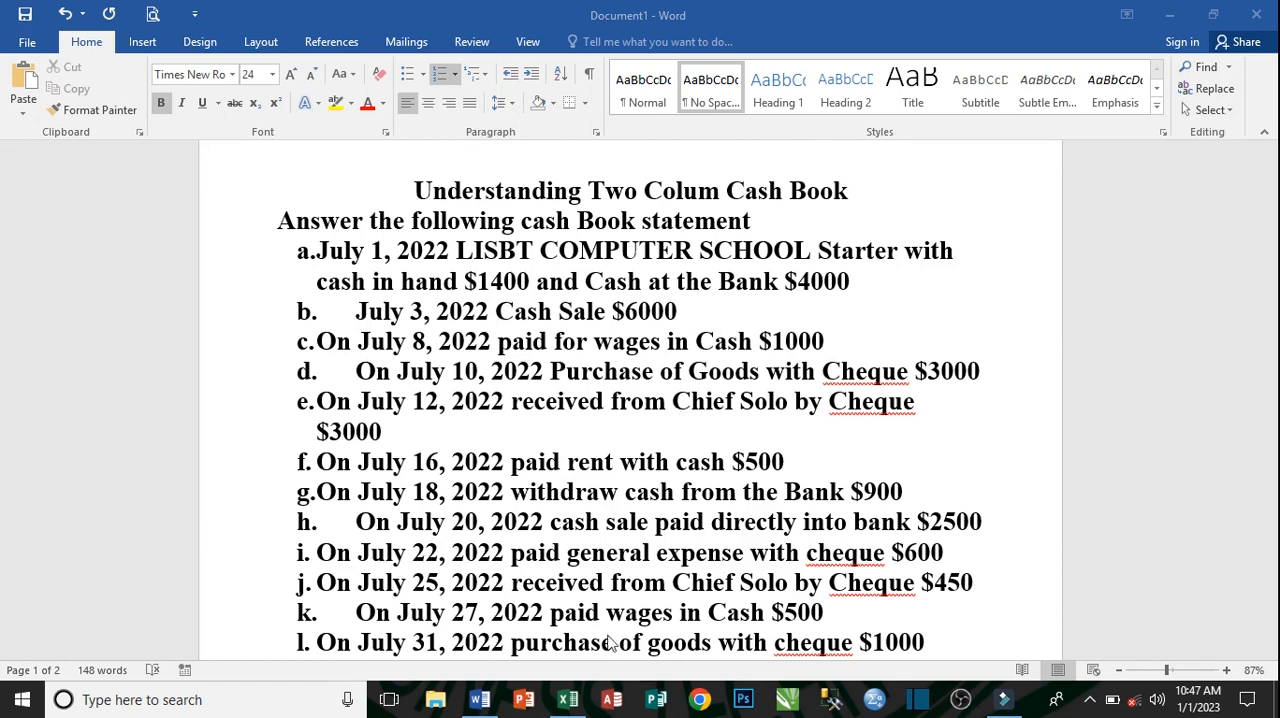
- Compare the transaction list in the Word document with the empty Two Colum Cash Book sheet in Excel, ending in Excel
left_click(567, 699)
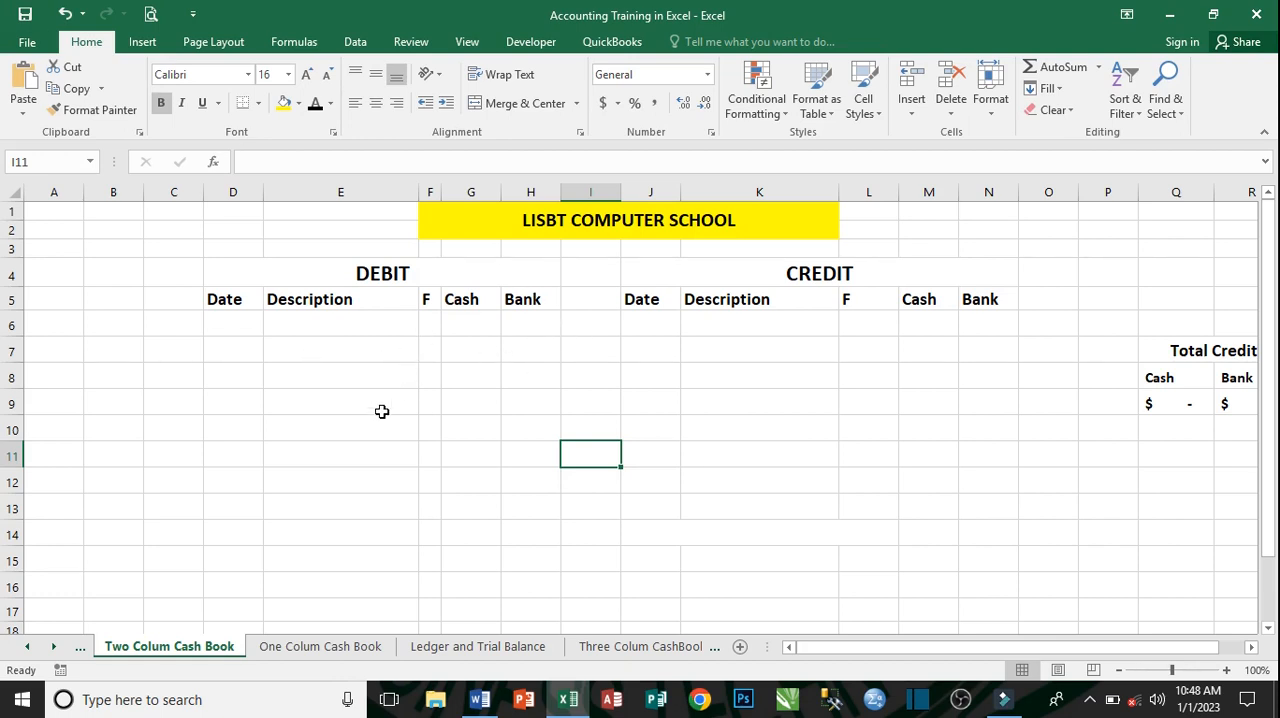
left_click(481, 699)
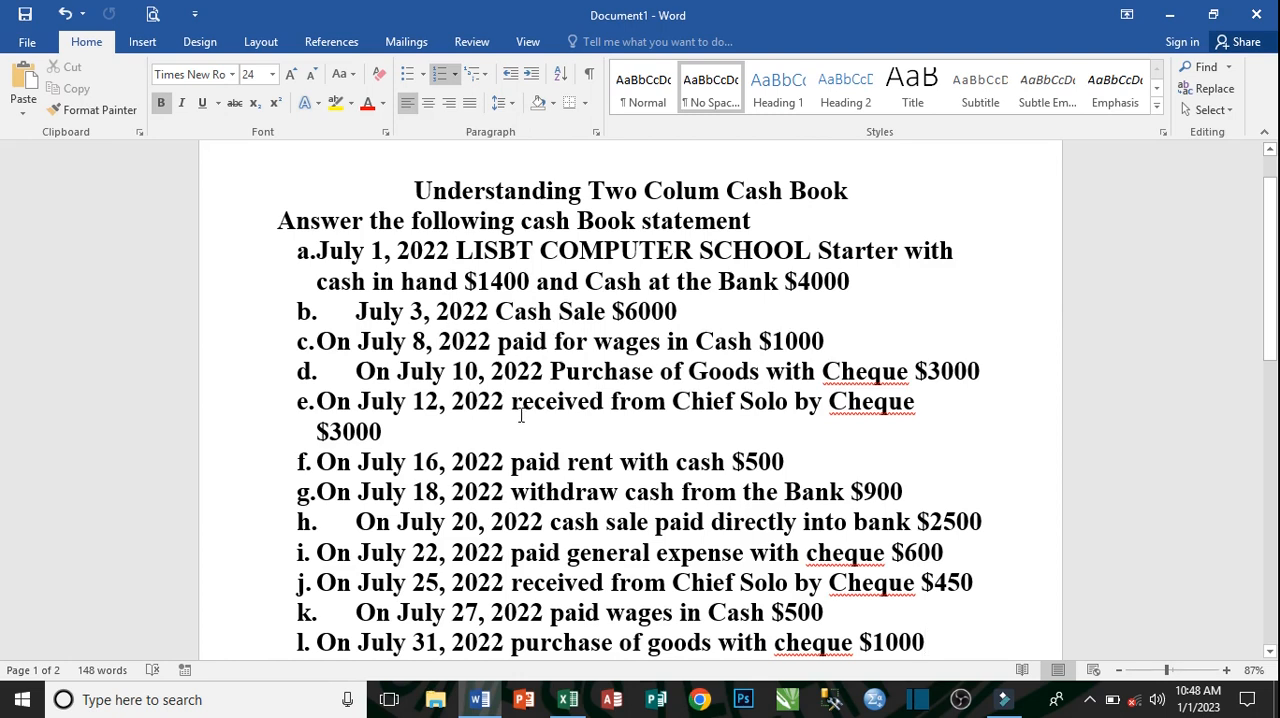
left_click(567, 699)
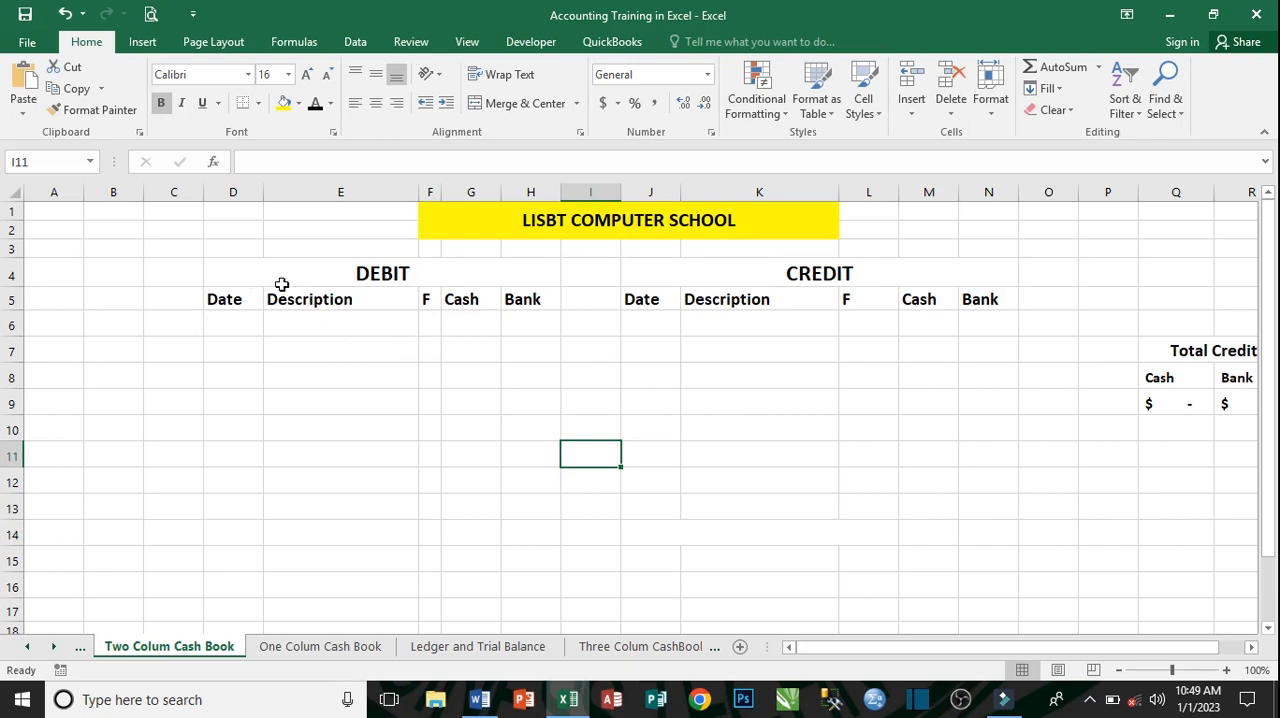
- Undo the clearing of the 1-Jul Capital, 8-Jul paid wages and 3-Jul cash sale entries in the cash book
left_click(62, 10)
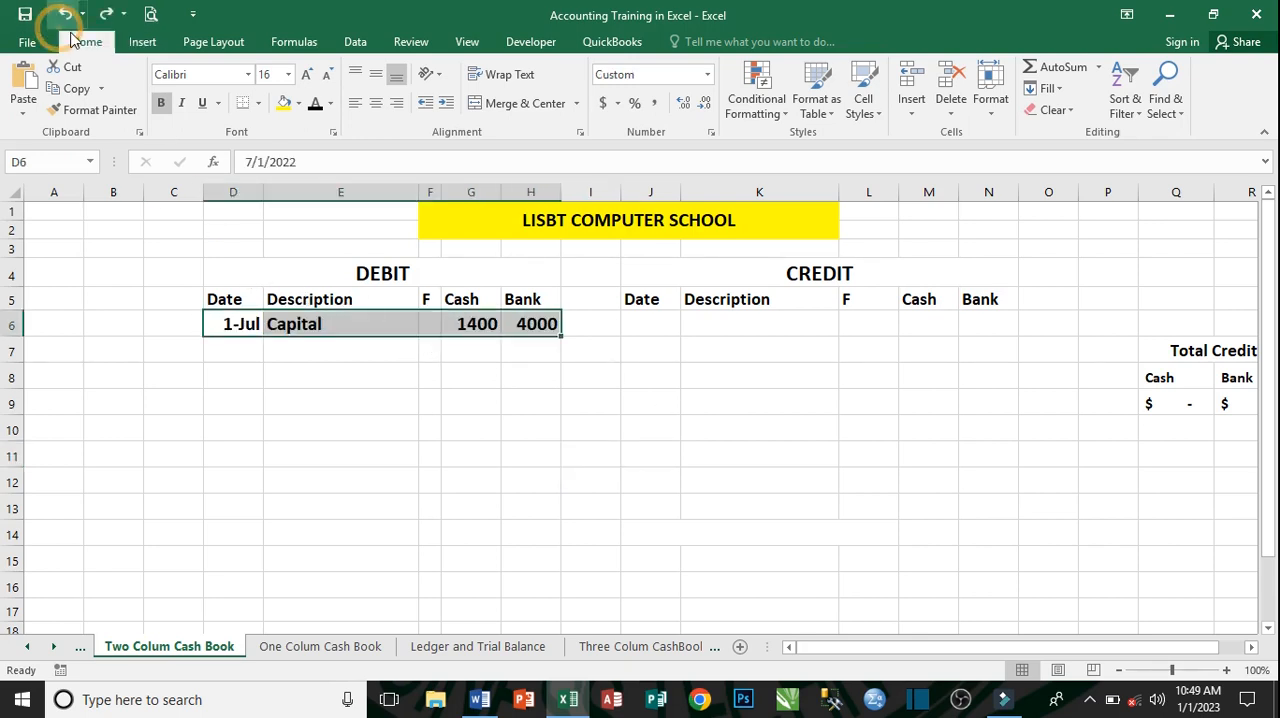
left_click(482, 348)
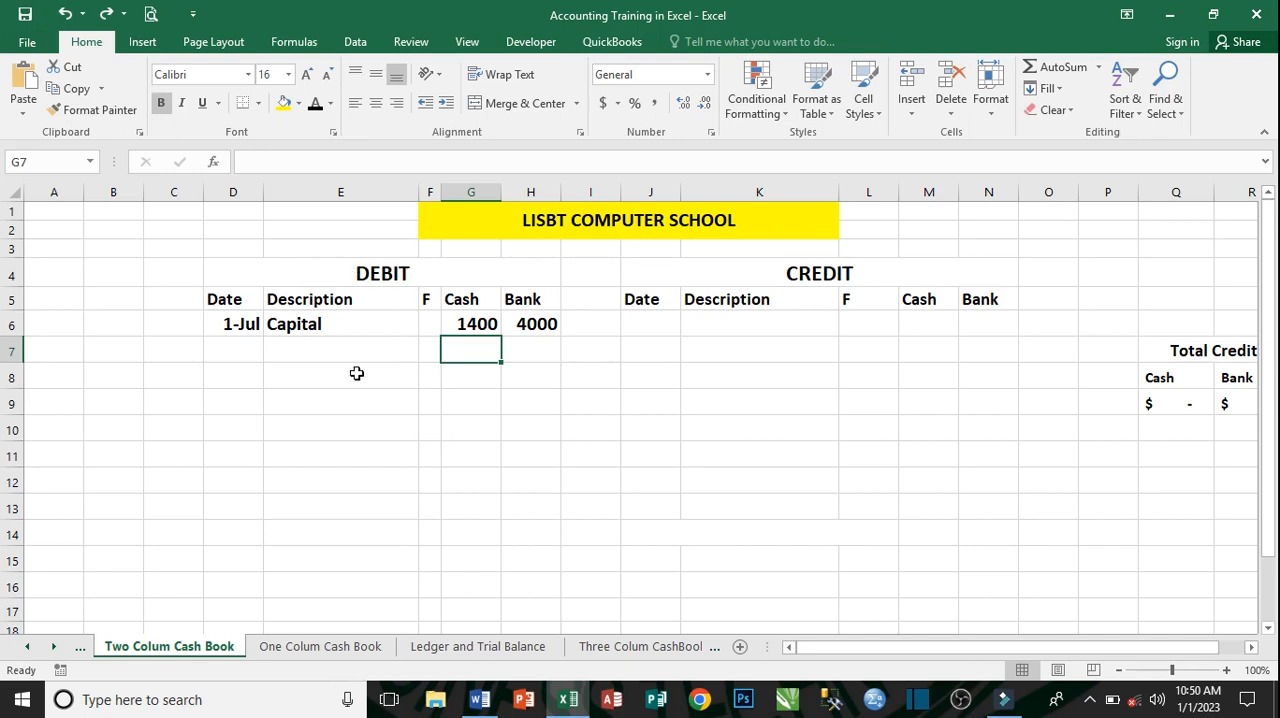
left_click(65, 13)
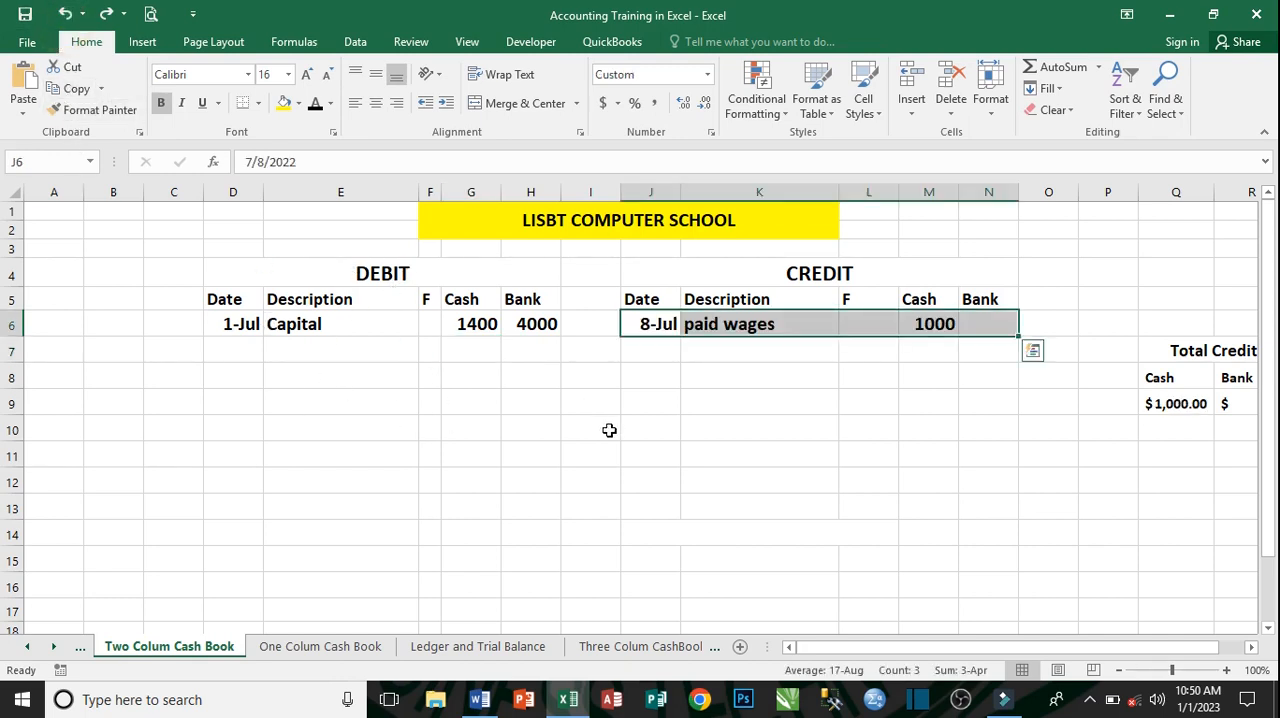
left_click(65, 13)
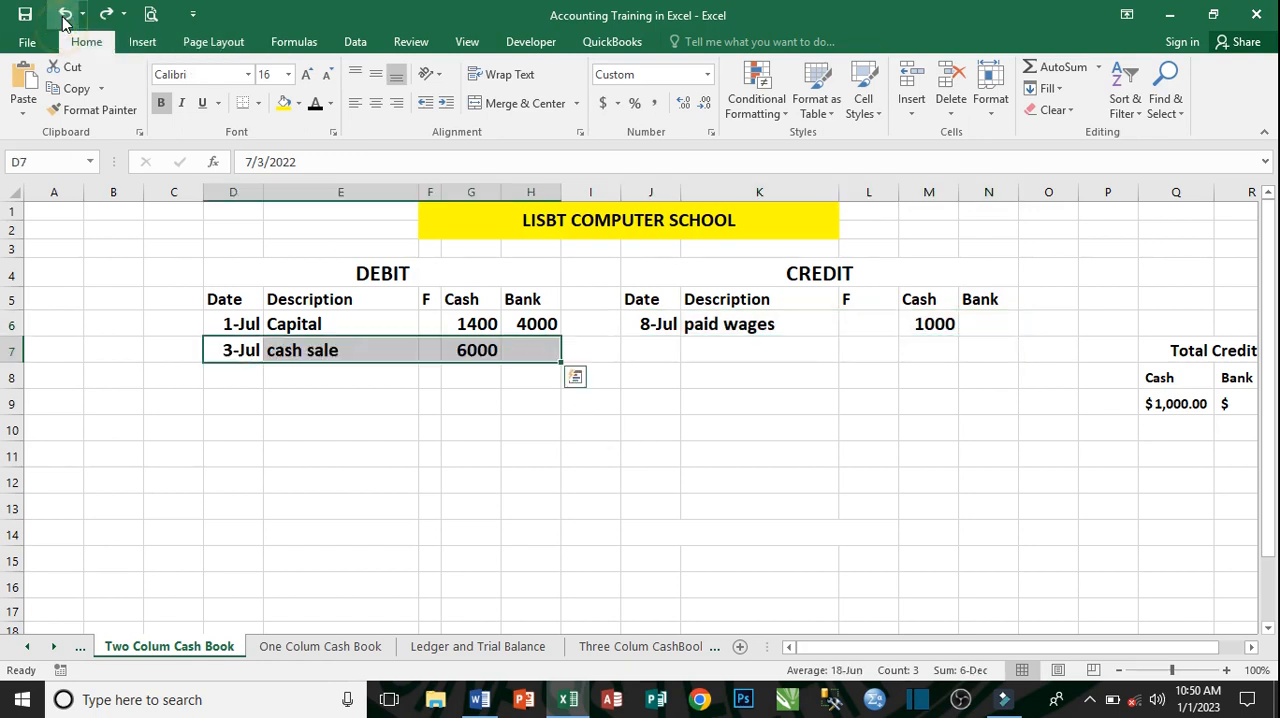
left_click(439, 375)
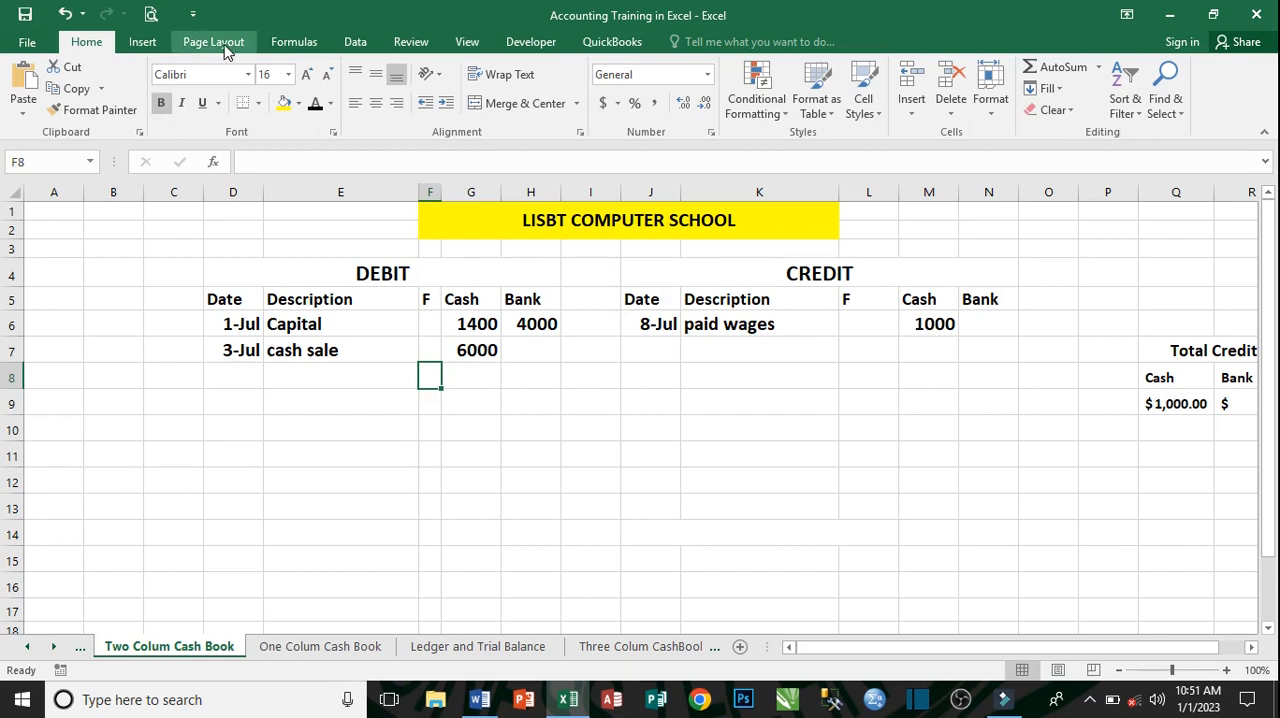
- Undo the clearing of the 10-Jul purchase of goods entry on the credit side
left_click(64, 14)
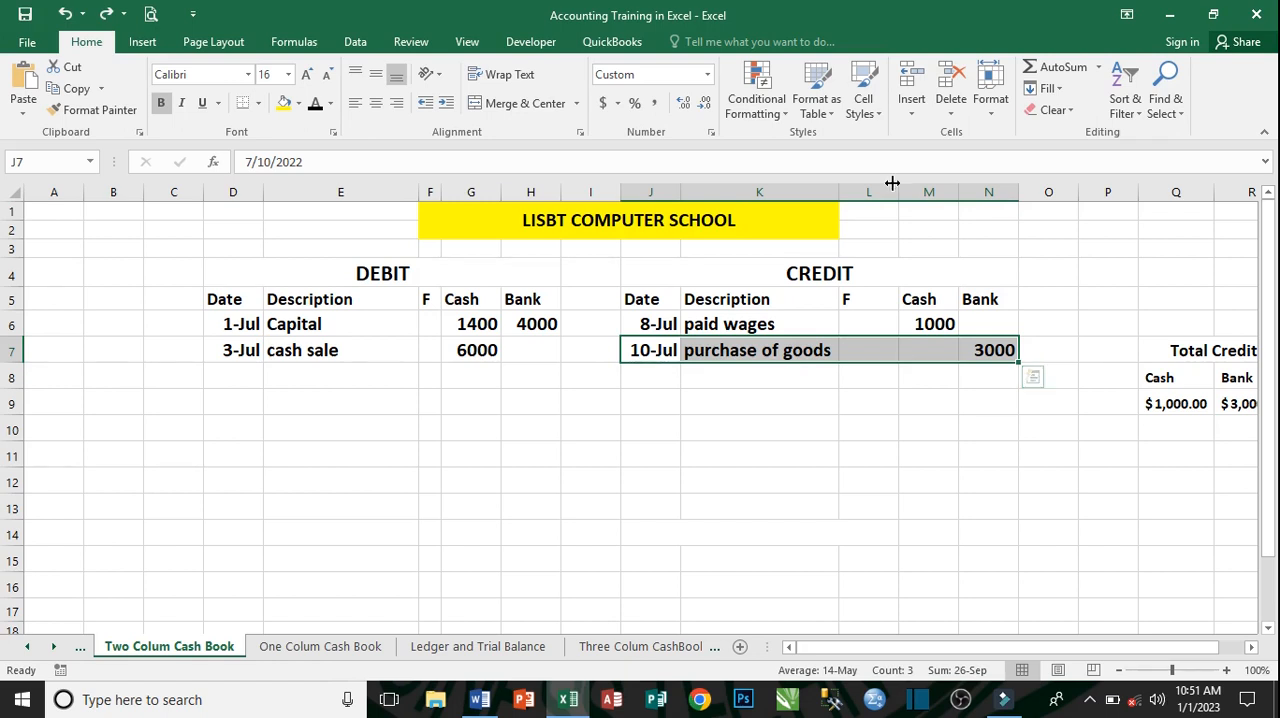
left_click(791, 412)
left_click(771, 349)
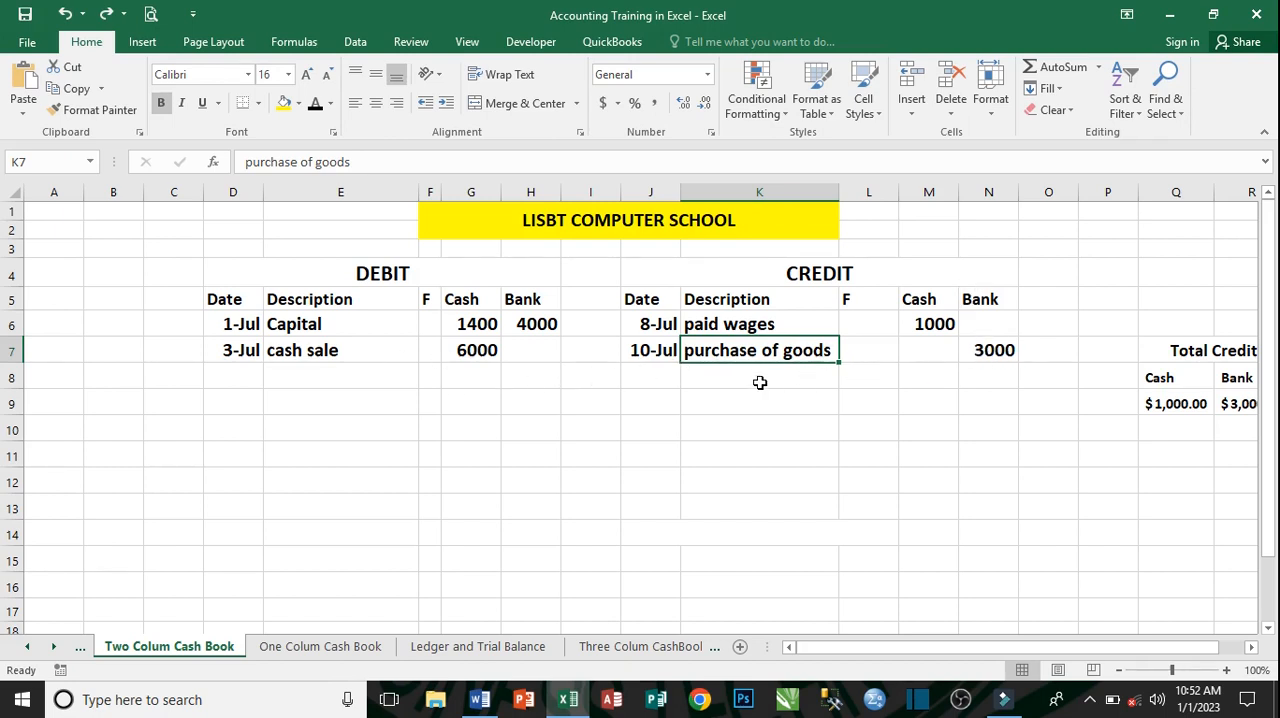
- Undo the clearing of the 12-Jul cheque receipt on the debit side and the 16-Jul paid rent entry on the credit side
left_click(64, 14)
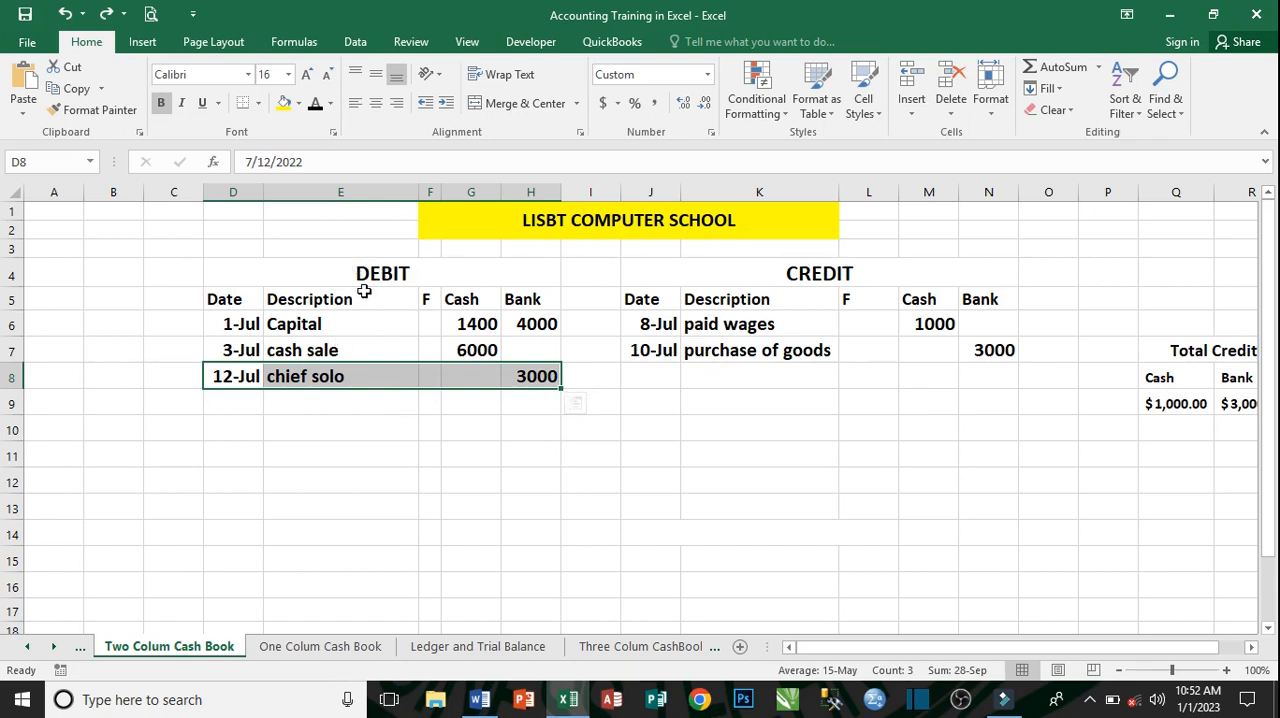
left_click(349, 424)
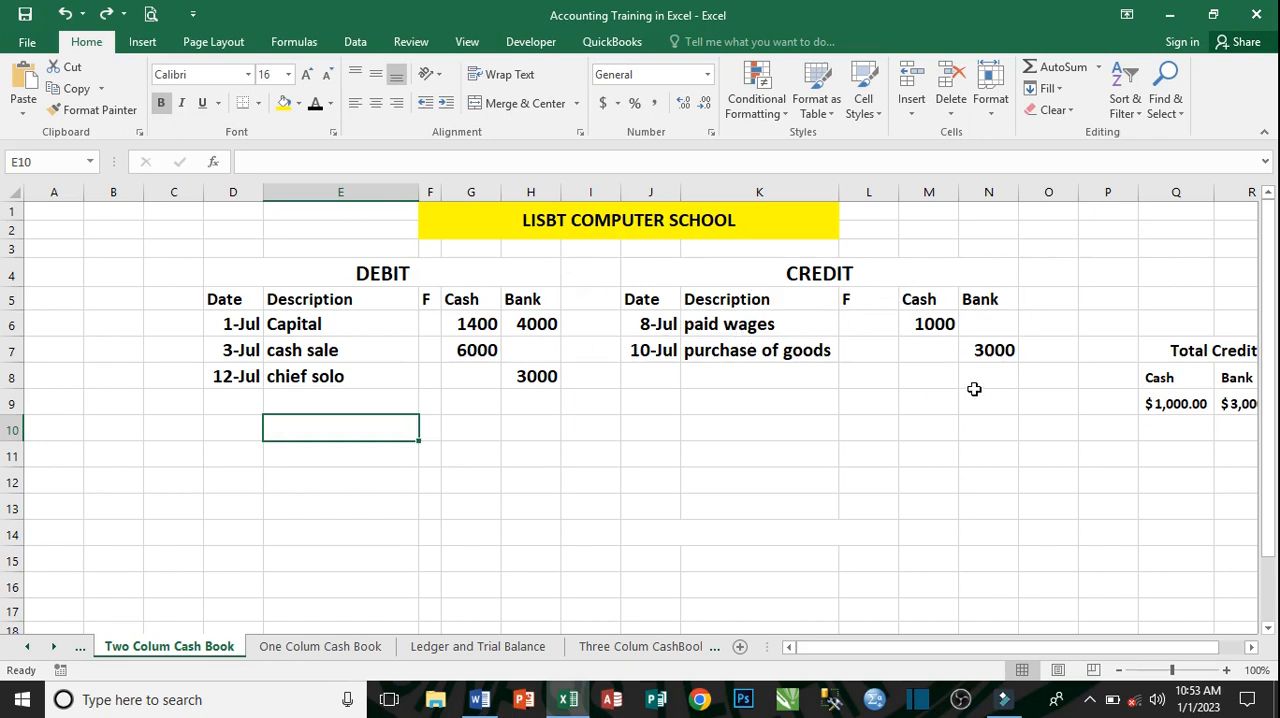
left_click(63, 13)
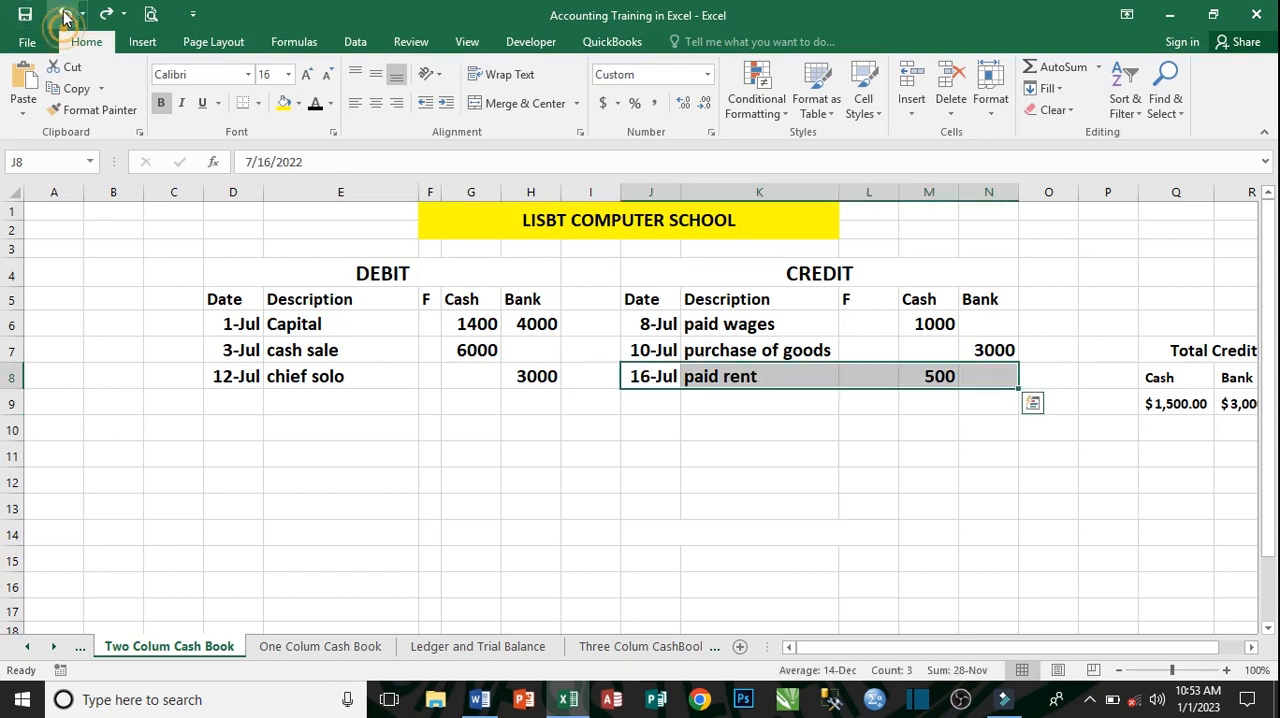
left_click(769, 376)
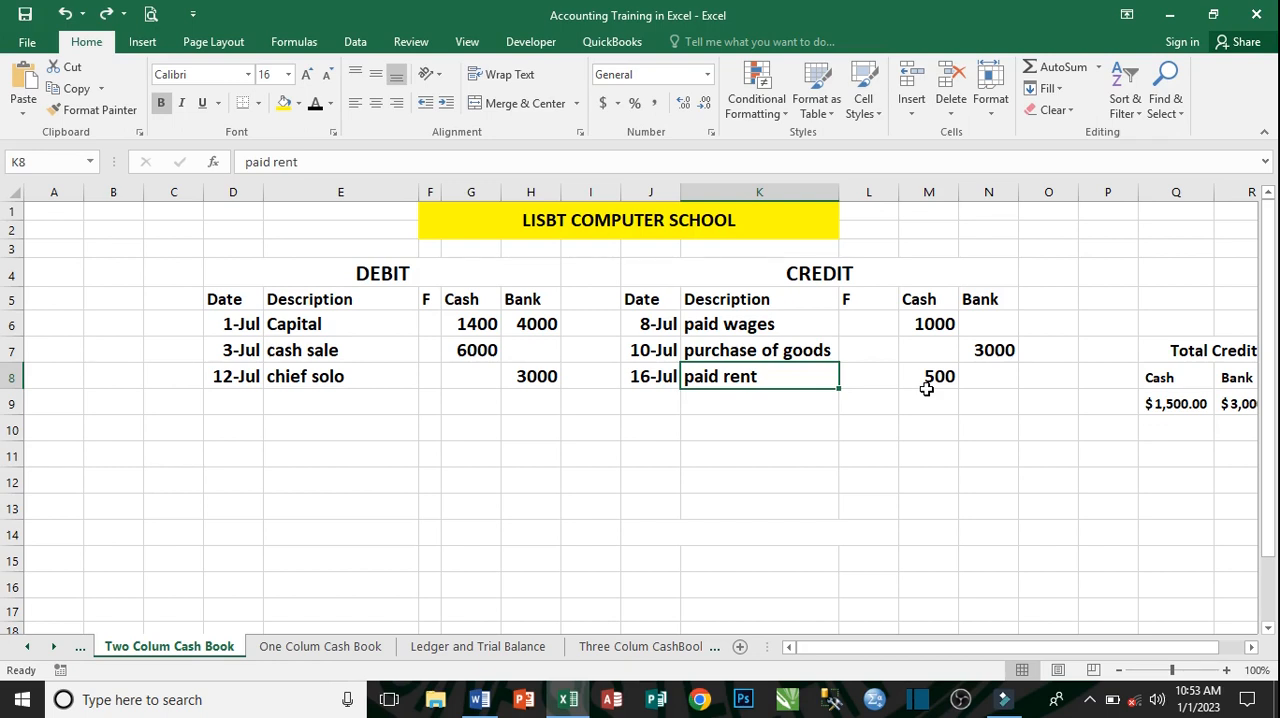
- Undo the clearing of both 18-Jul contra entries, cash on the credit side and bank on the debit side
left_click(65, 14)
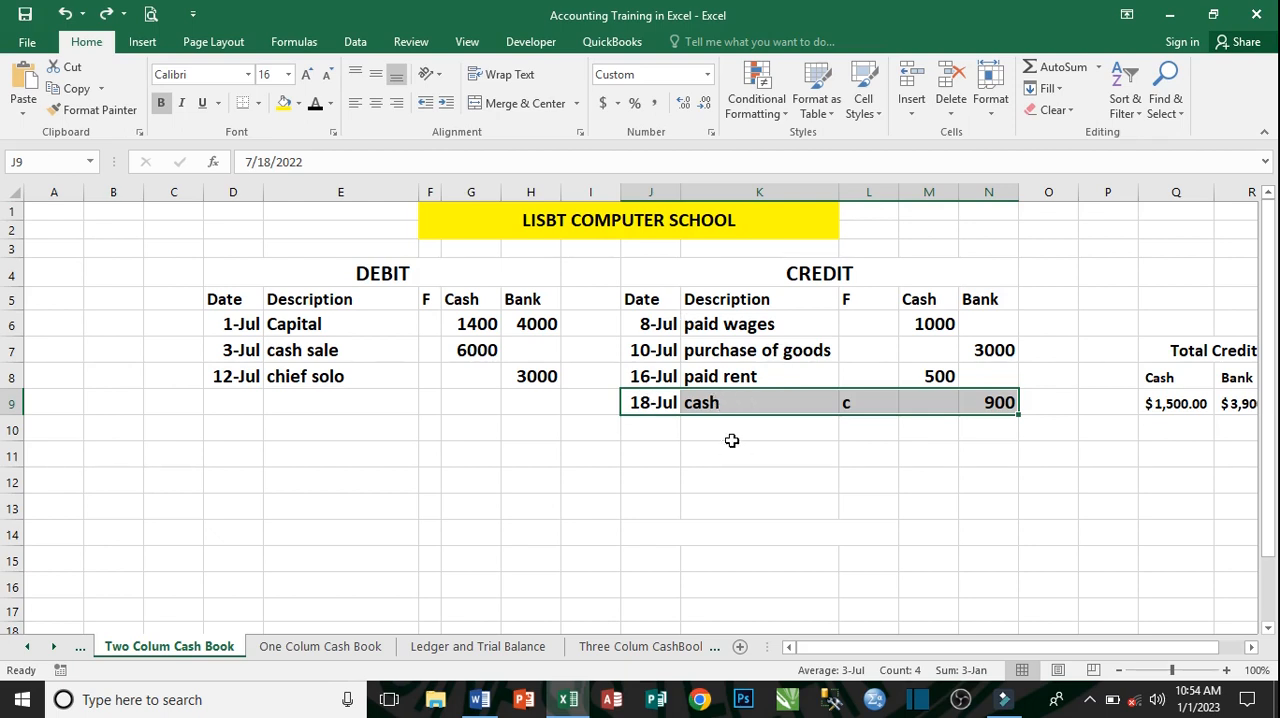
left_click(881, 407)
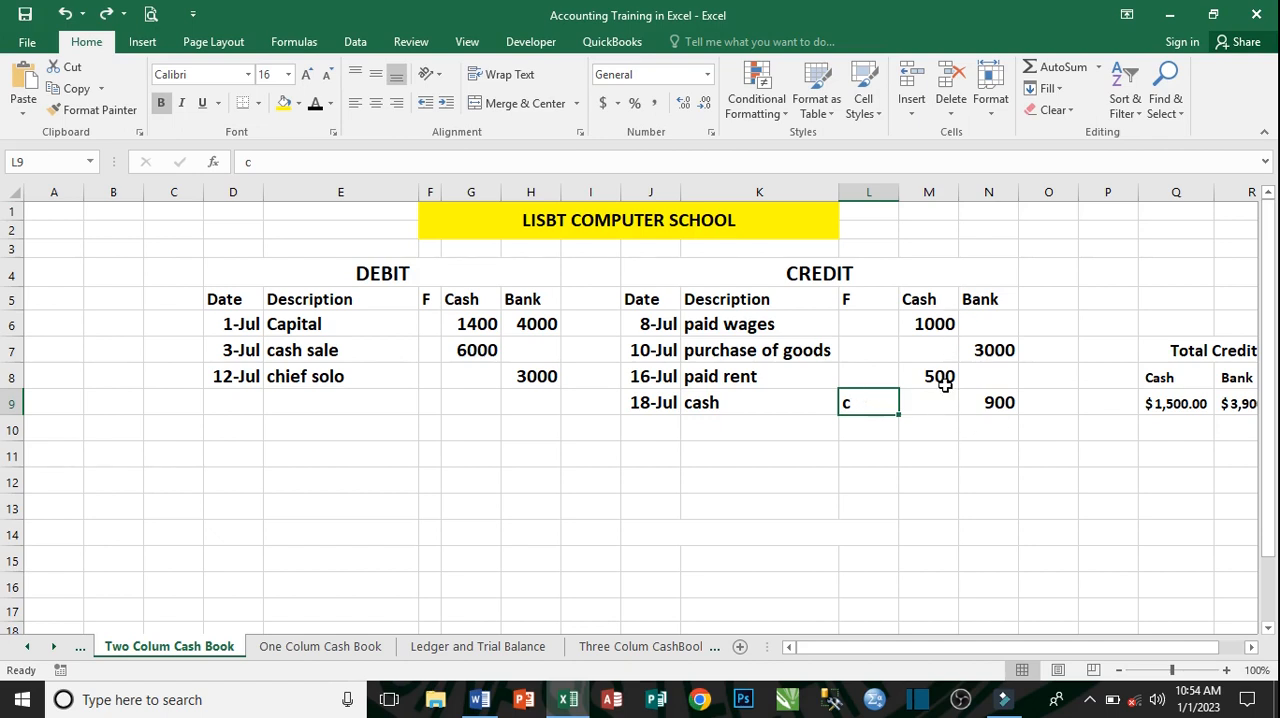
left_click(870, 431)
left_click(836, 409)
left_click(866, 406)
left_click(66, 14)
left_click(378, 412)
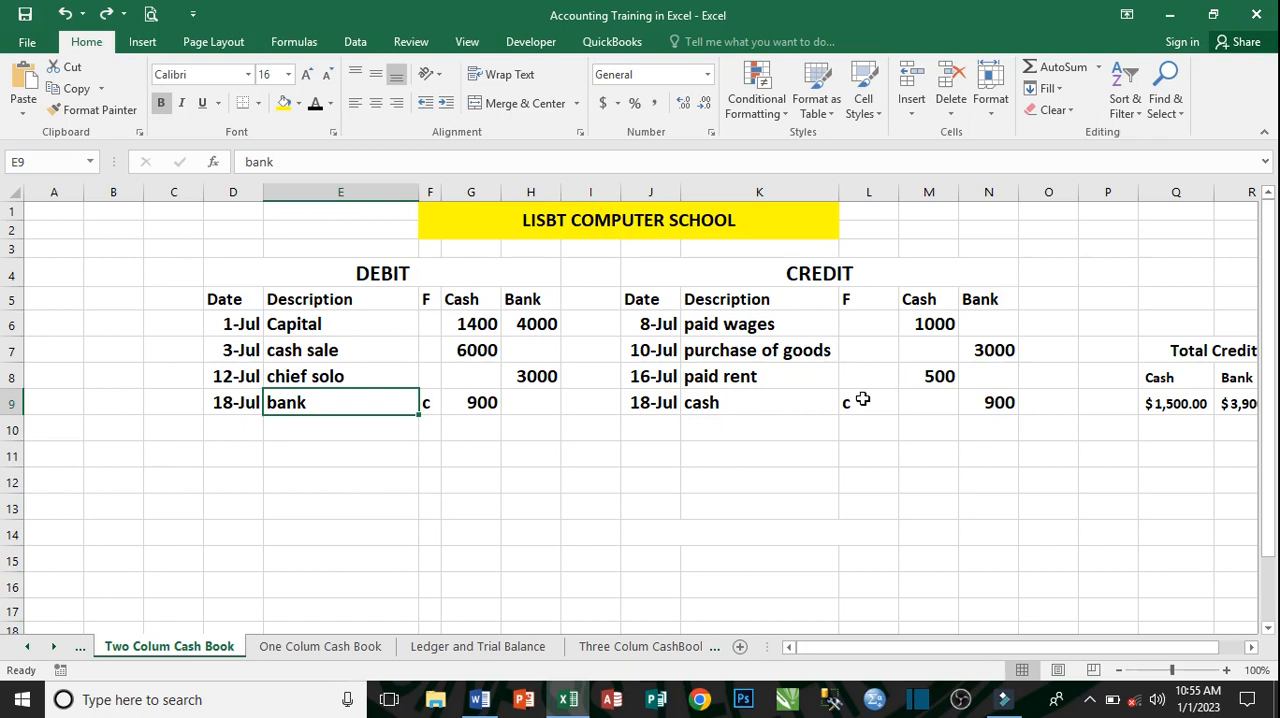
left_click(432, 403)
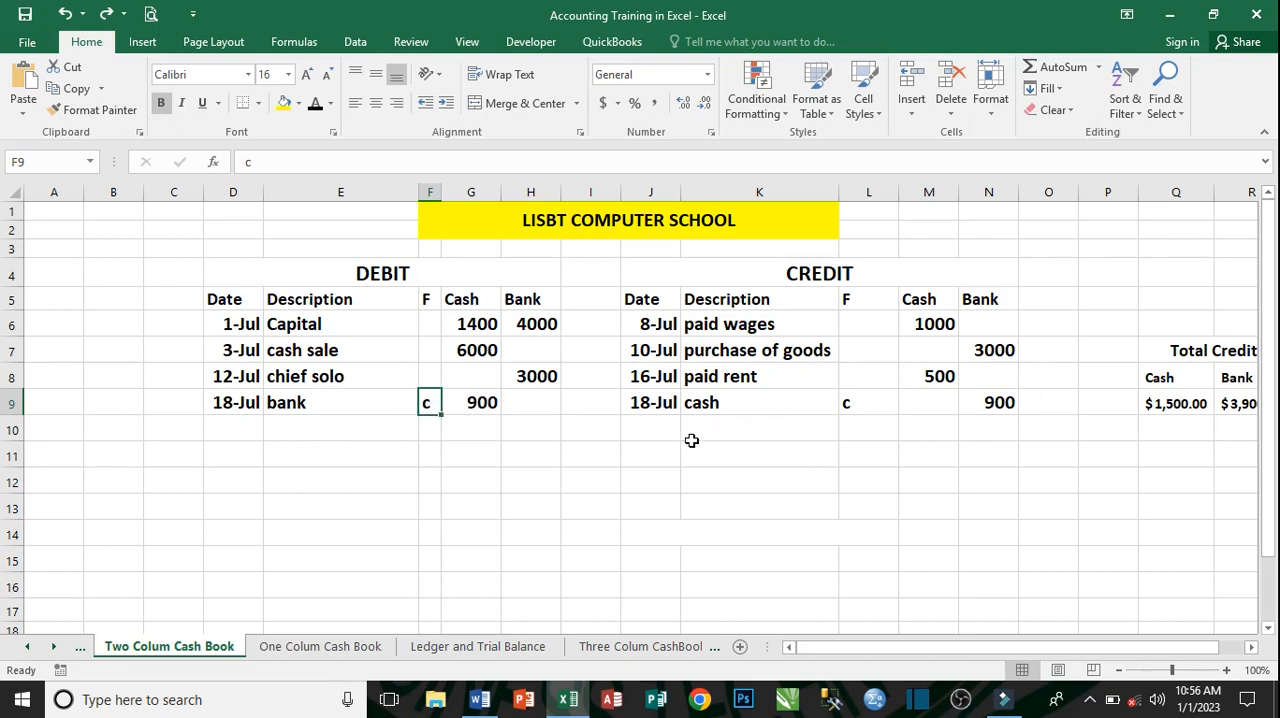
- Undo the clearing of both 20-Jul contra entries, bank on the credit side and cash on the debit side
left_click(233, 427)
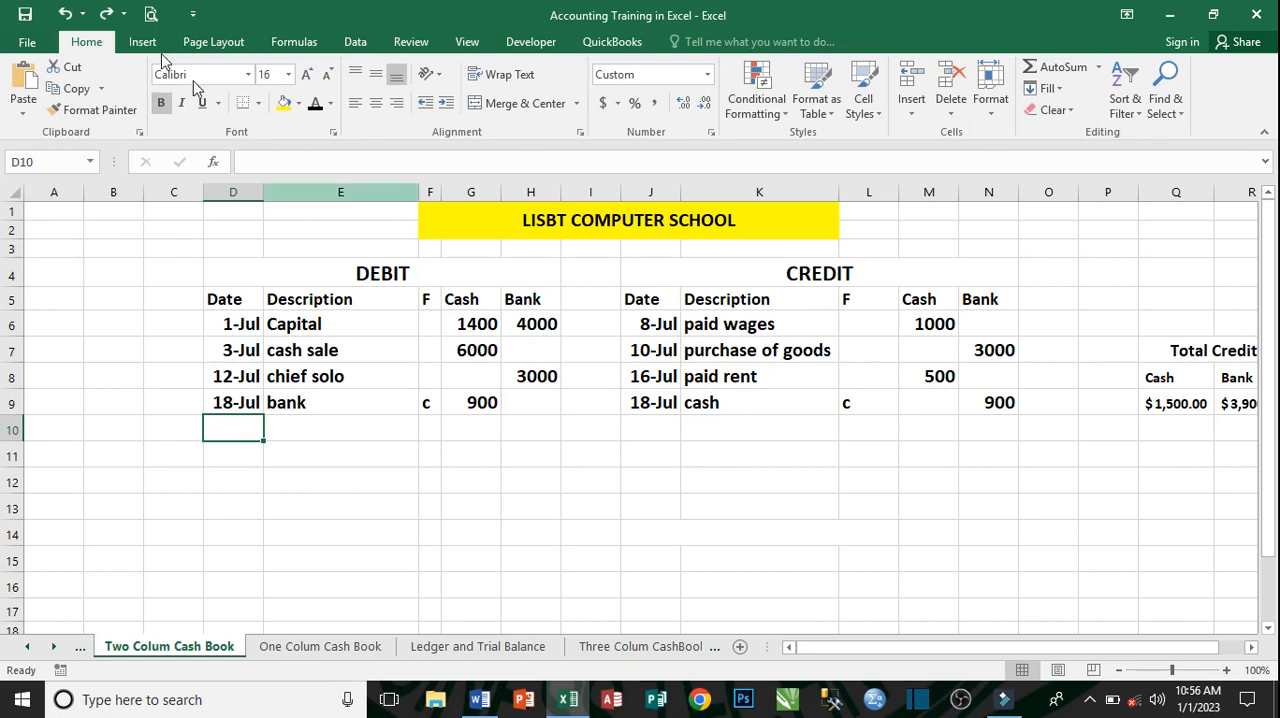
left_click(68, 13)
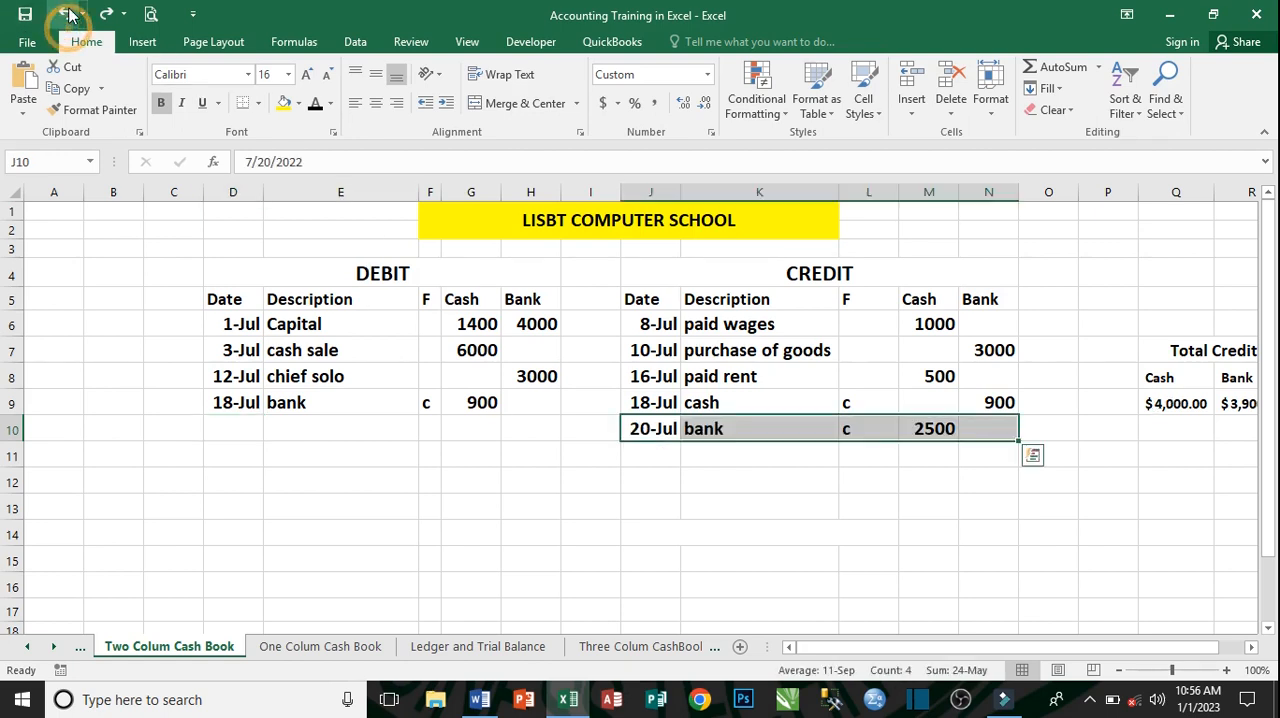
left_click(68, 13)
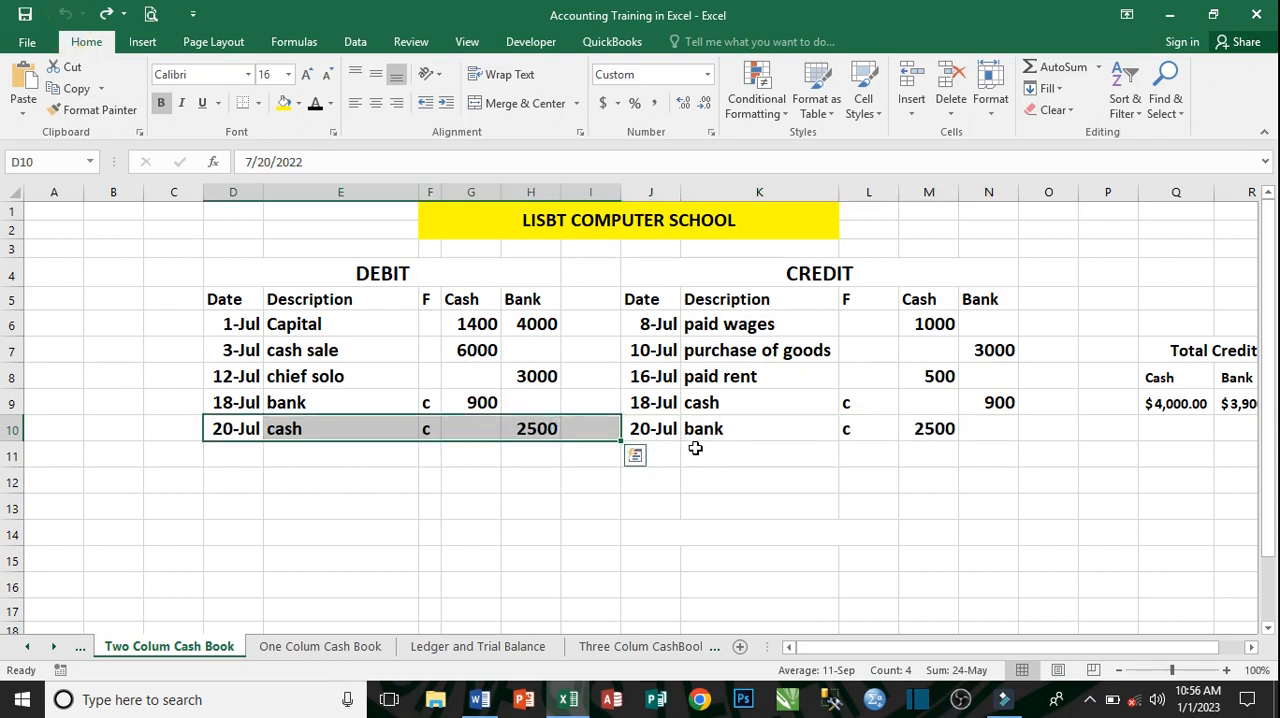
left_click(698, 432)
left_click(405, 430)
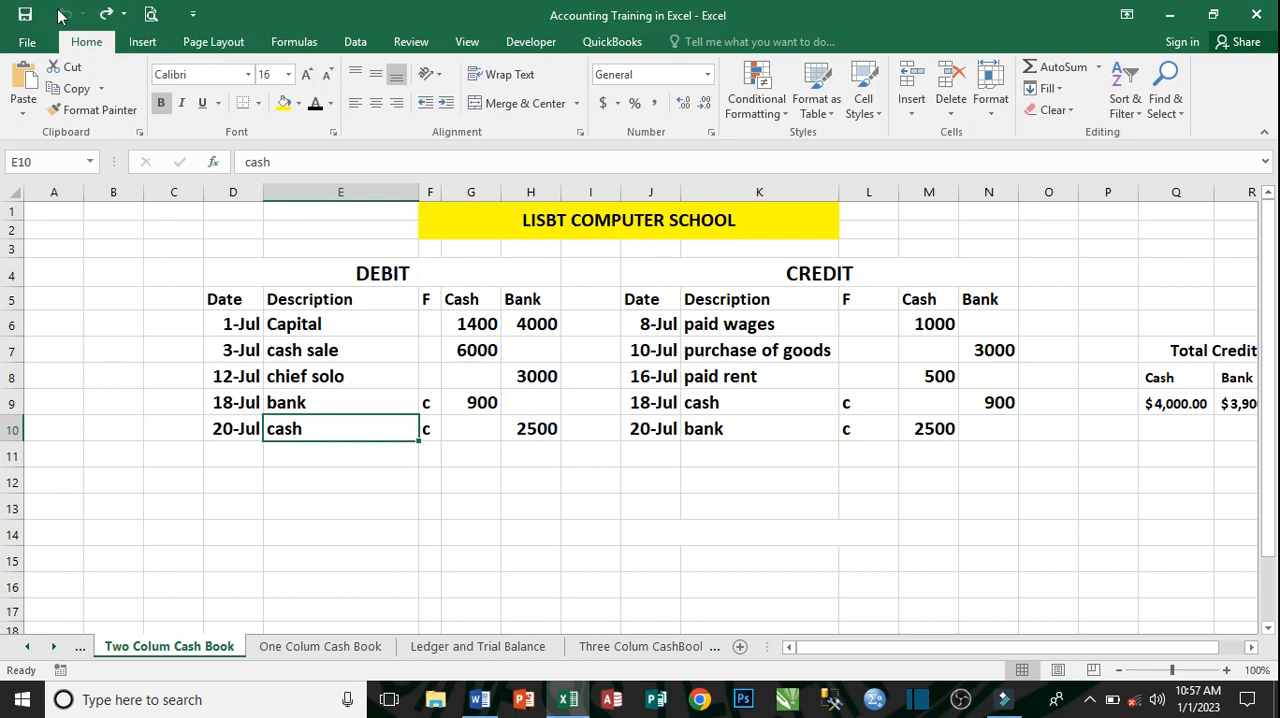
- Enter the date July 22, 2022 in the credit row below the 20-Jul bank entry
left_click(651, 454)
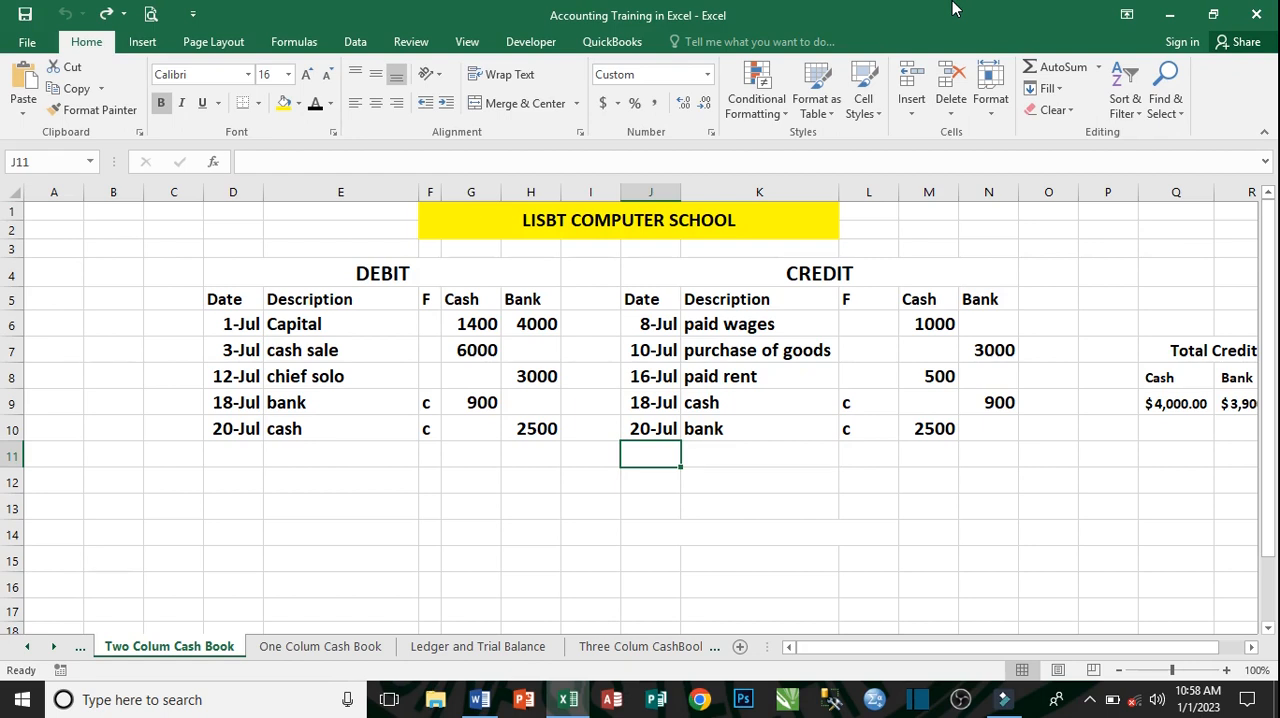
type("JUNE")
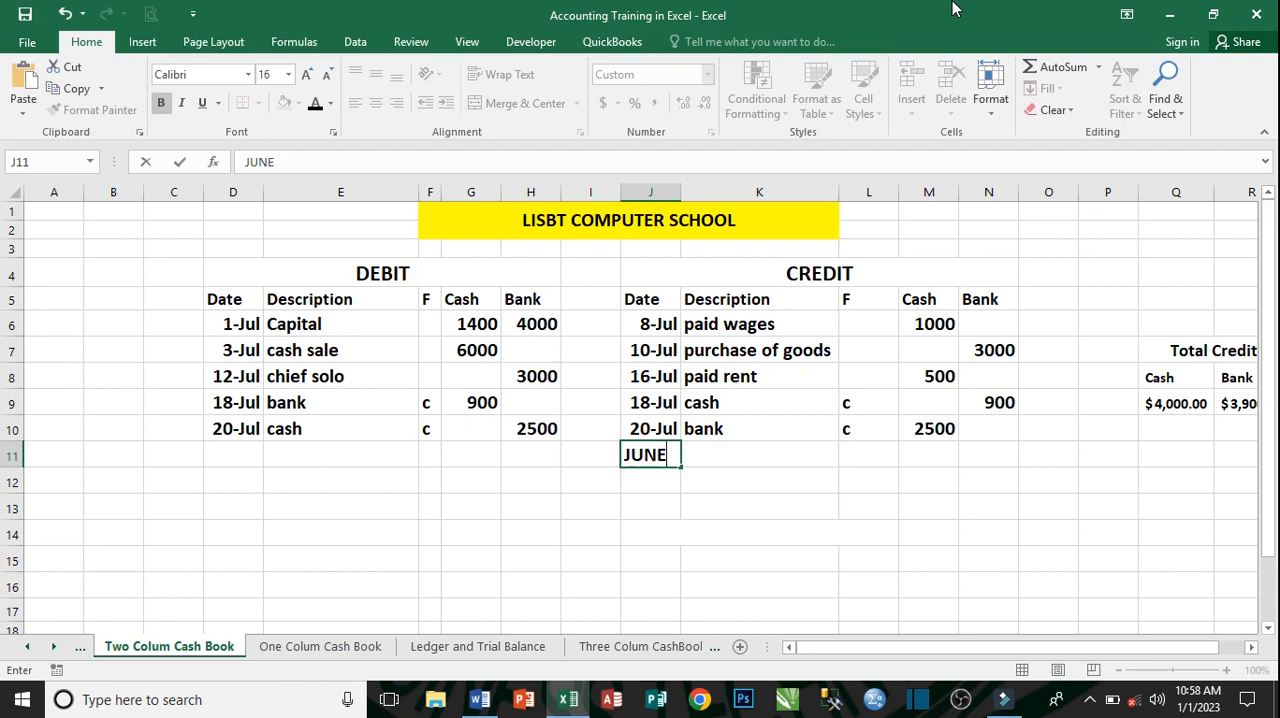
type("=")
key("BackSpace")
key("BackSpace")
key("BackSpace")
type("LY 22, 200")
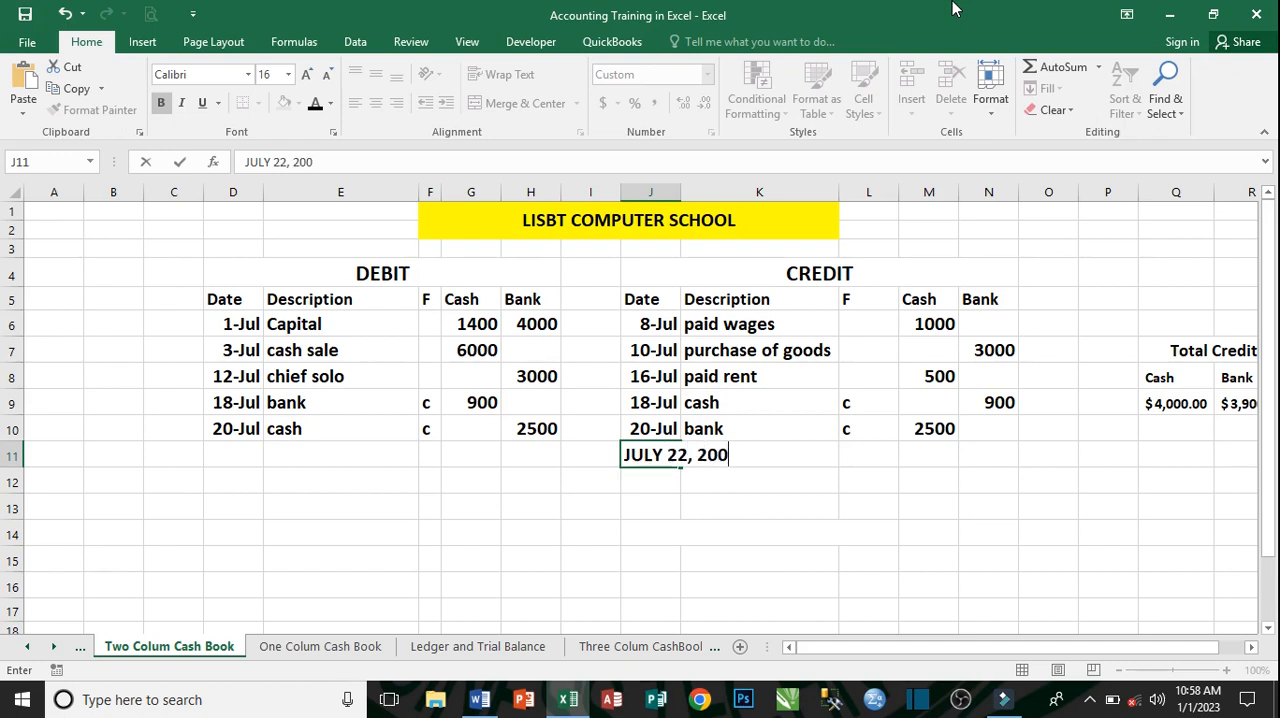
key("BackSpace")
type("22")
key("Tab")
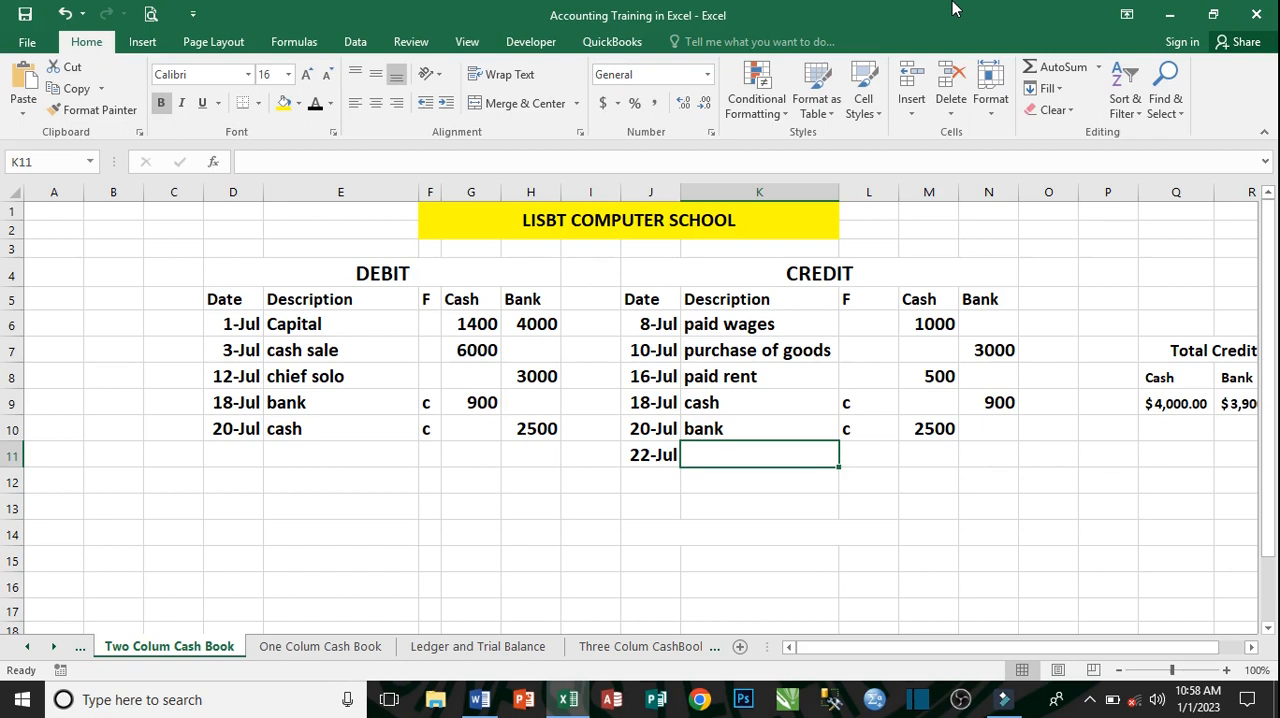
- Describe the 22-Jul credit entry as GENERAL EXPENSE and record 600 in its Bank column
type("GE")
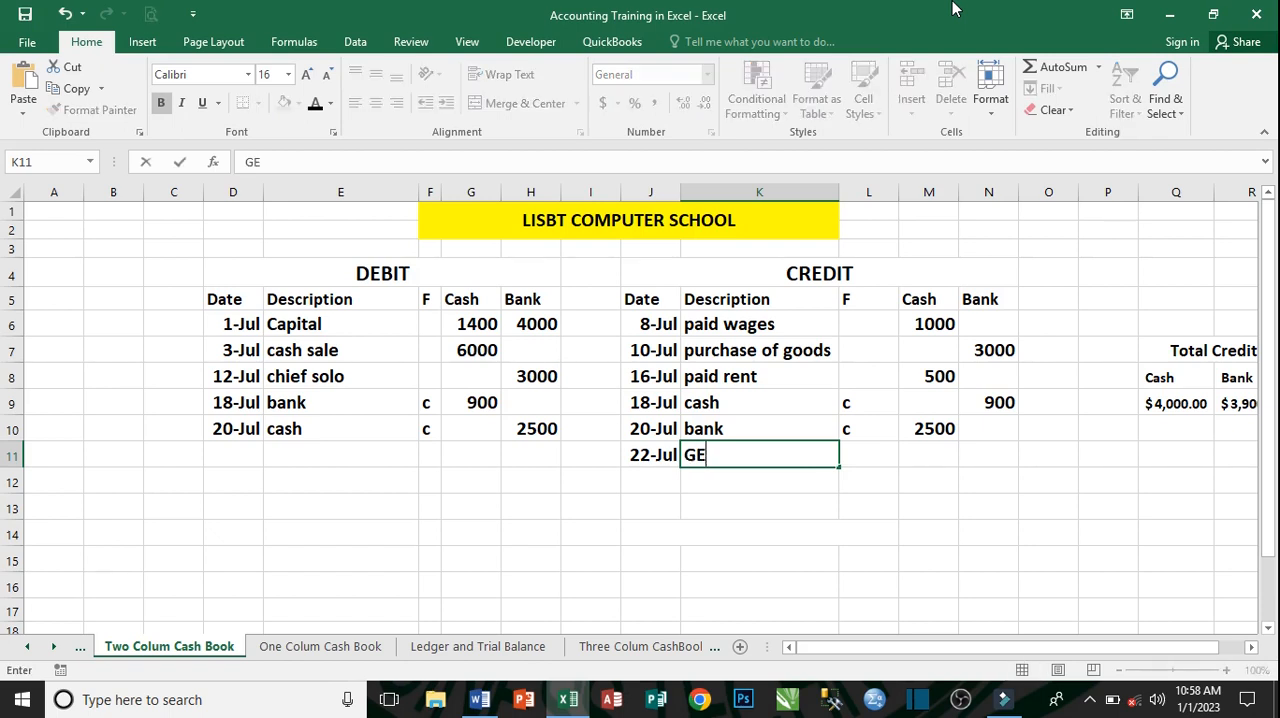
type("NERA")
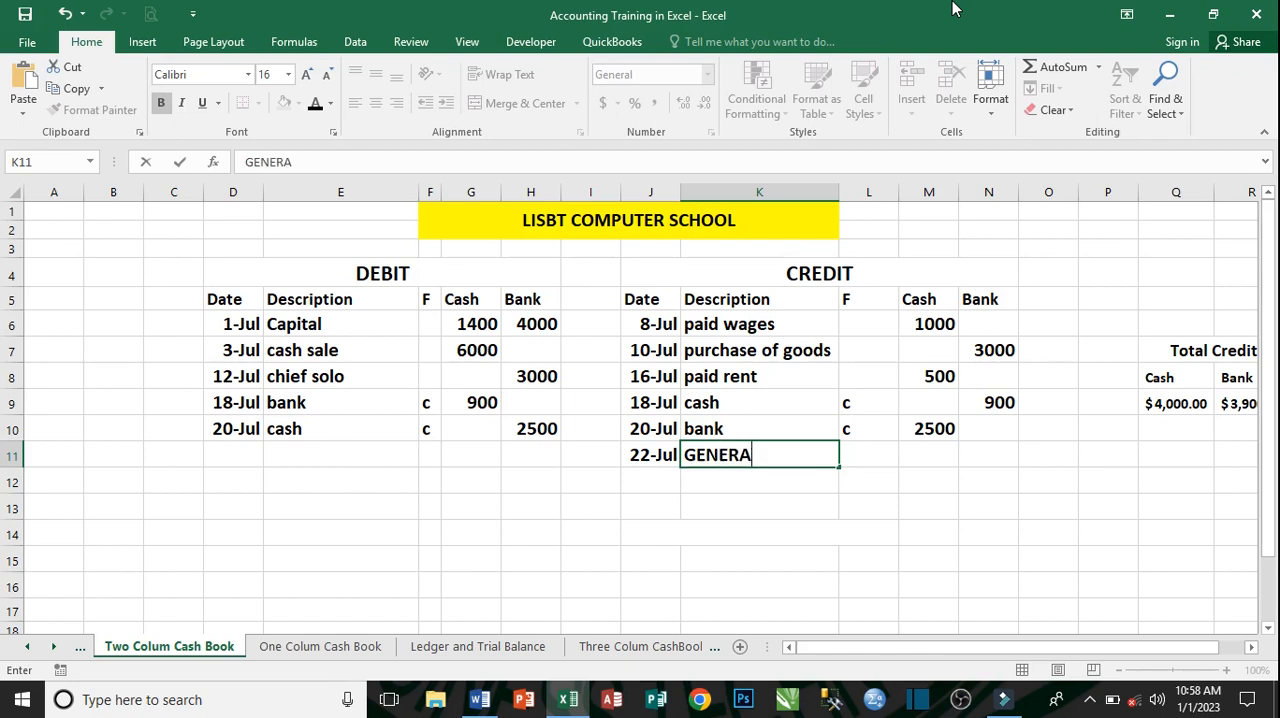
type("L EXPEN")
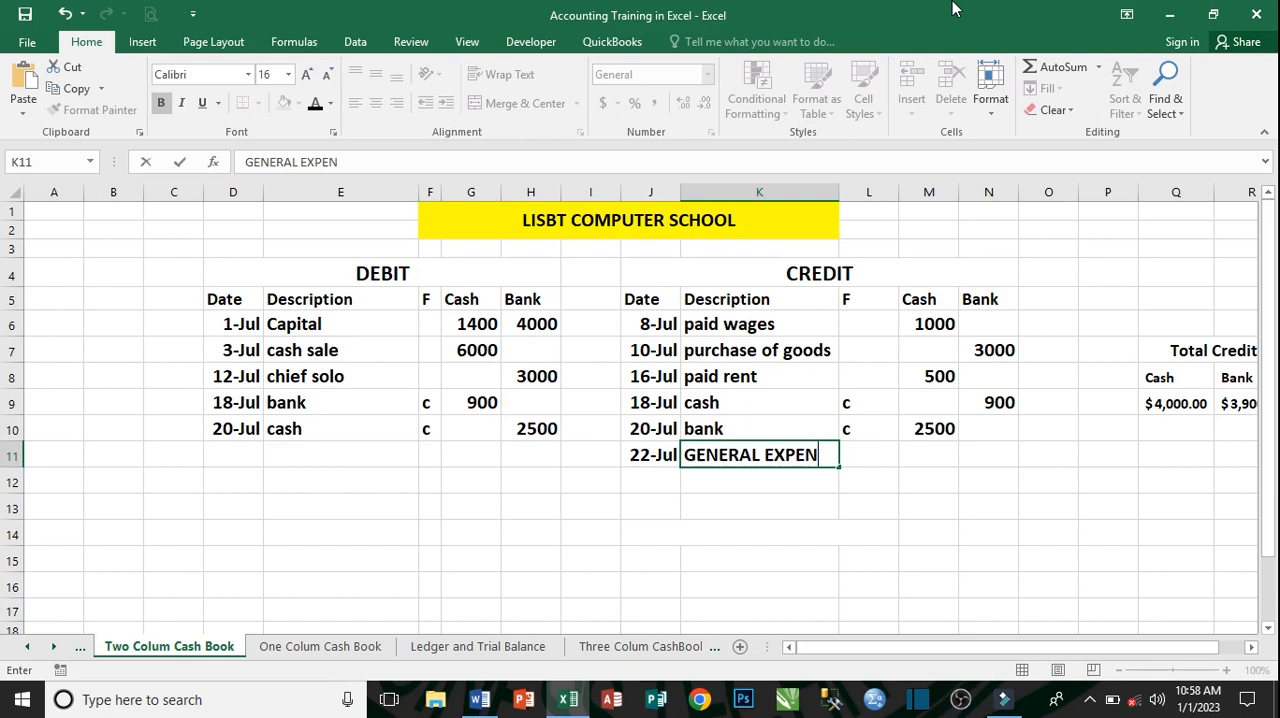
type("SE")
key("Tab")
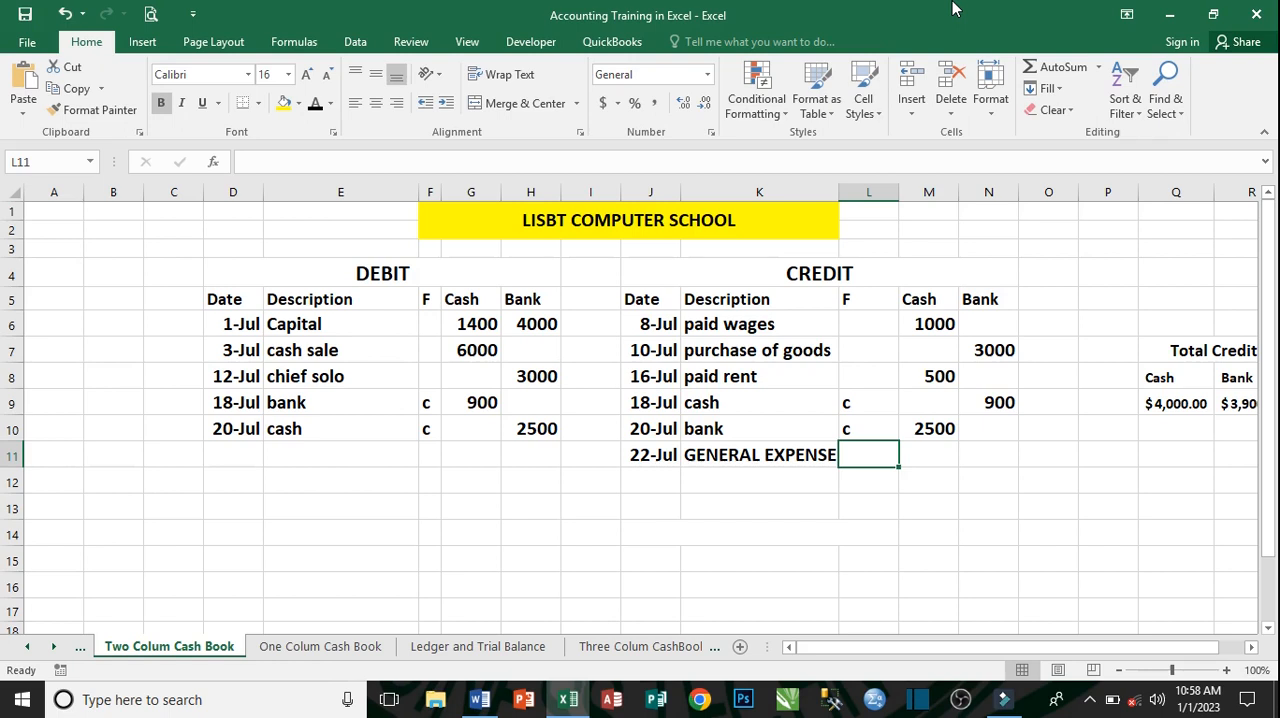
key("Right")
key("Right")
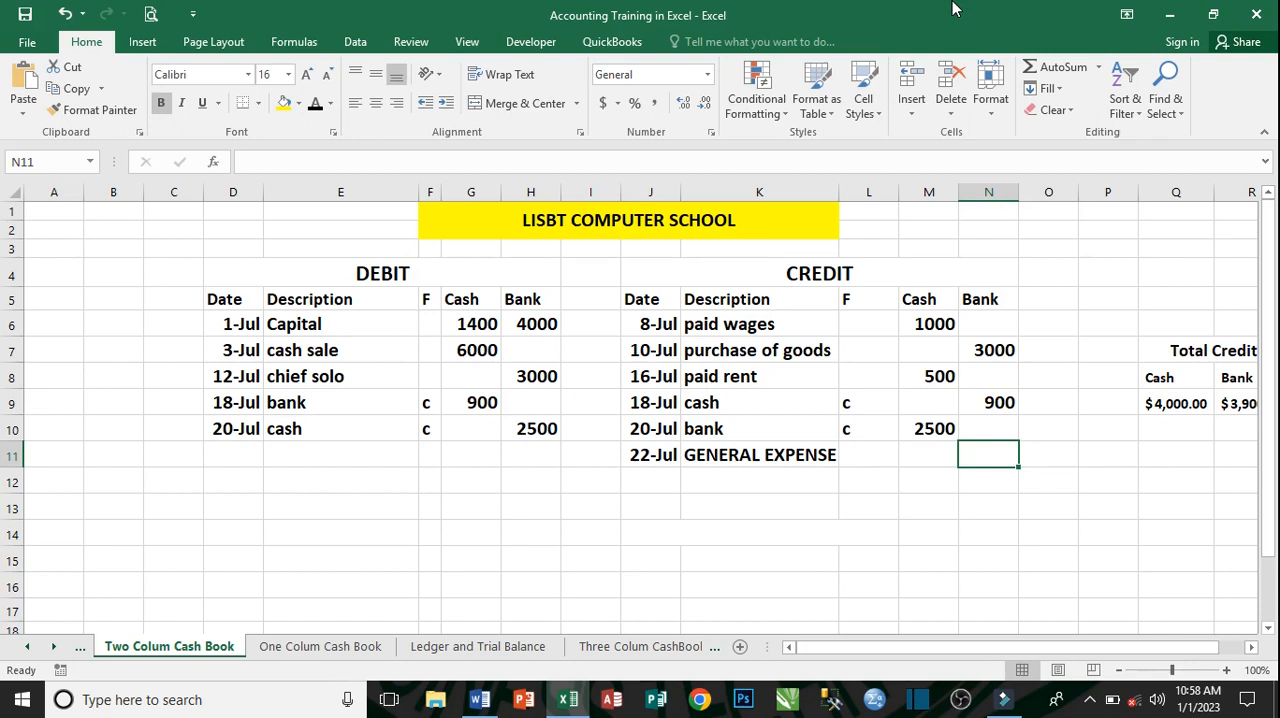
type("600")
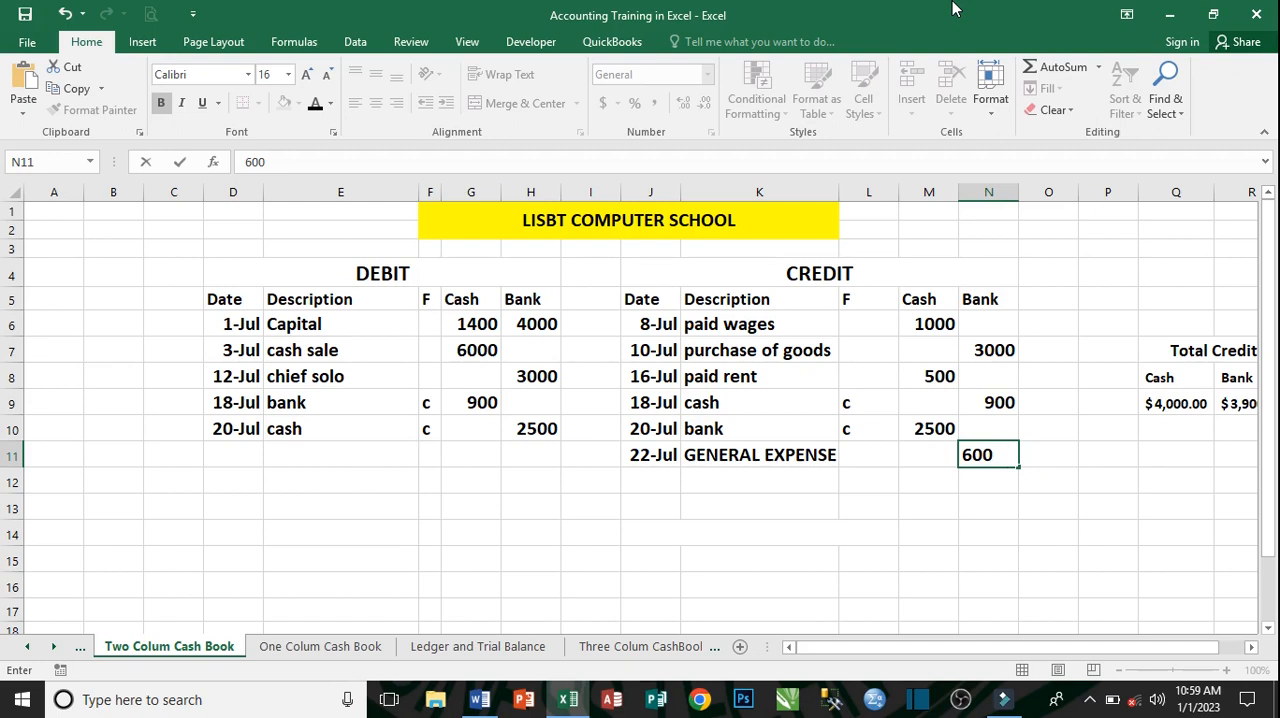
key("Return")
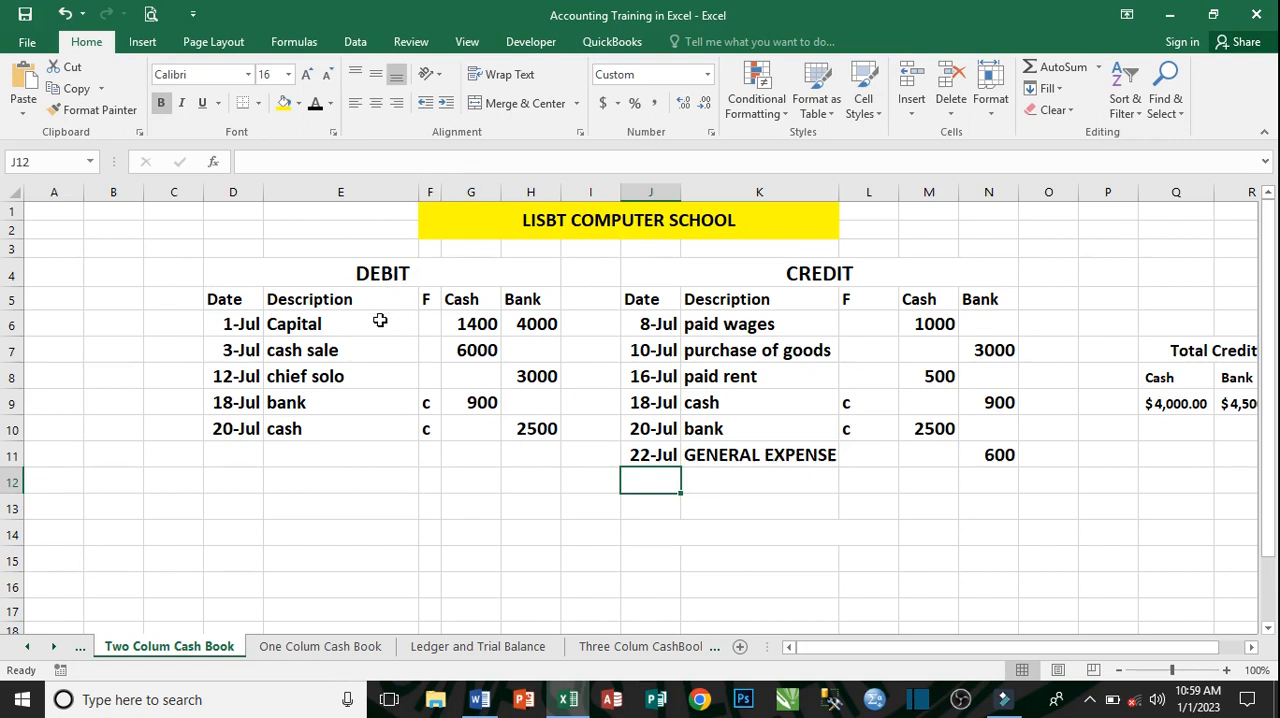
- Enter the date July 25, 2022 in the debit row below the 20-Jul cash entry
left_click(240, 457)
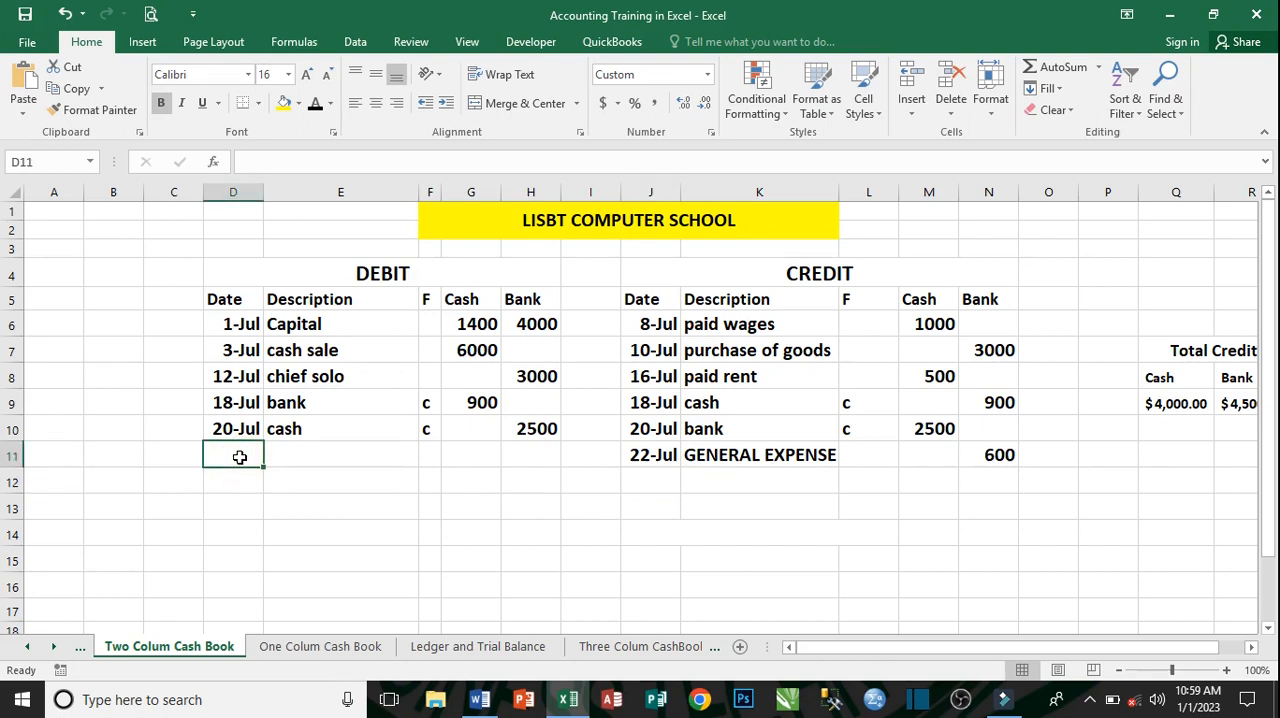
type("JU")
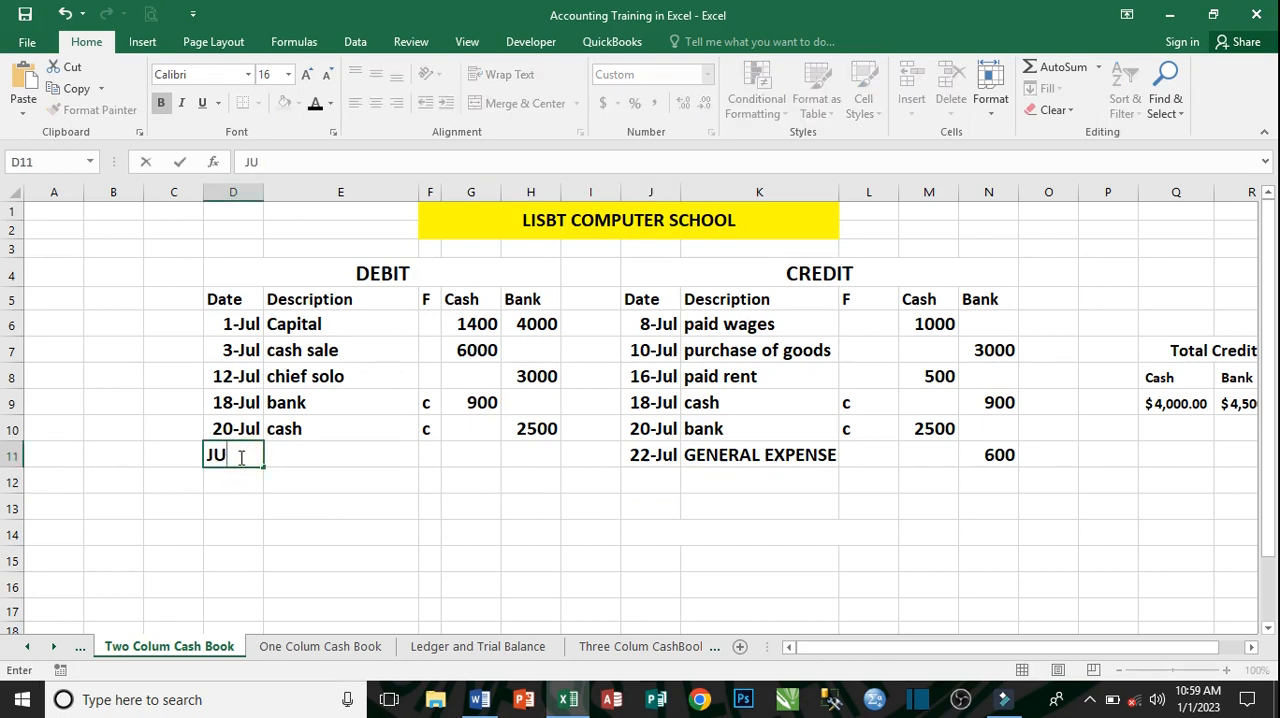
type("LY 25, 2022")
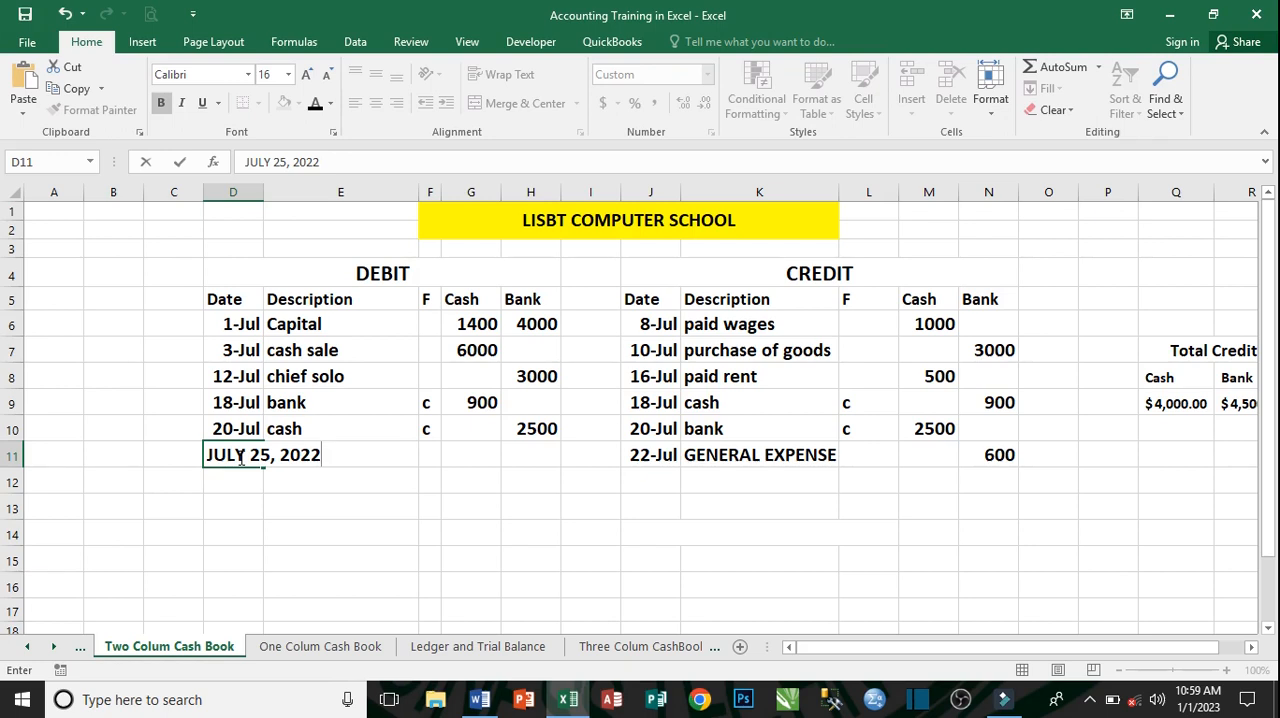
key("Tab")
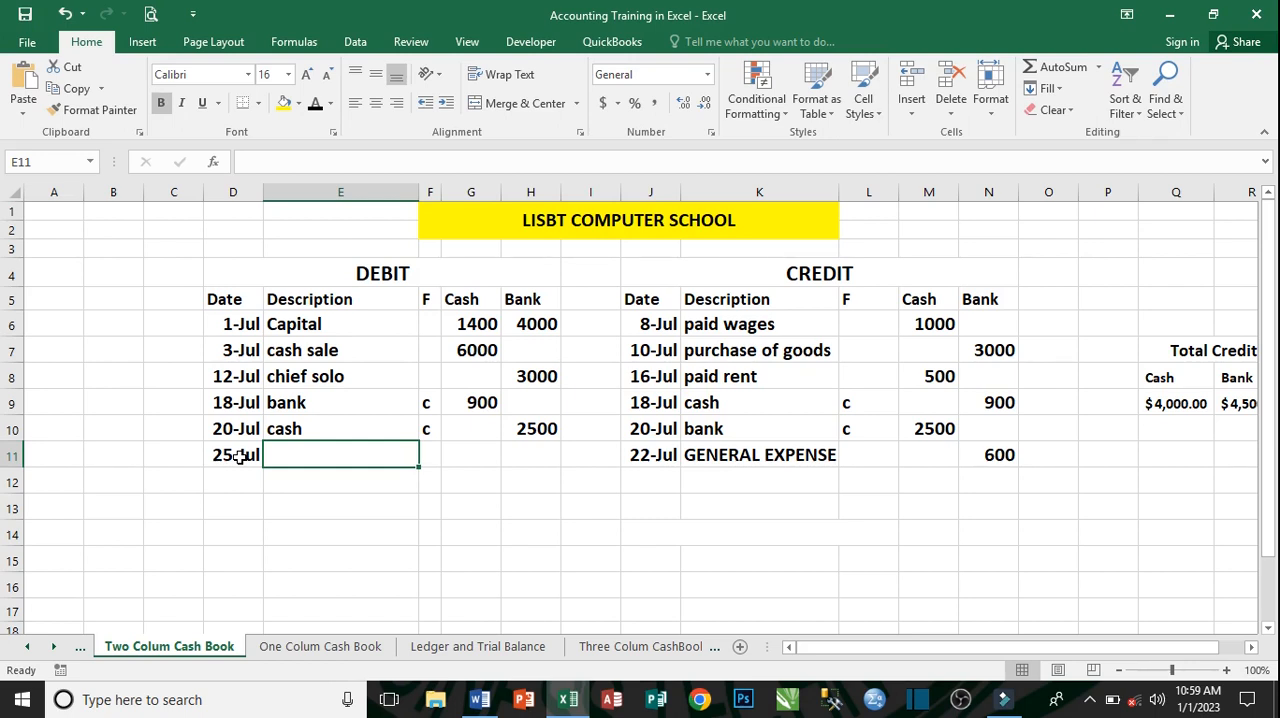
- Describe the 25-Jul debit entry with the same payer's name as the 12-Jul entry and record 450 in its Bank column
type("CHIEf solo")
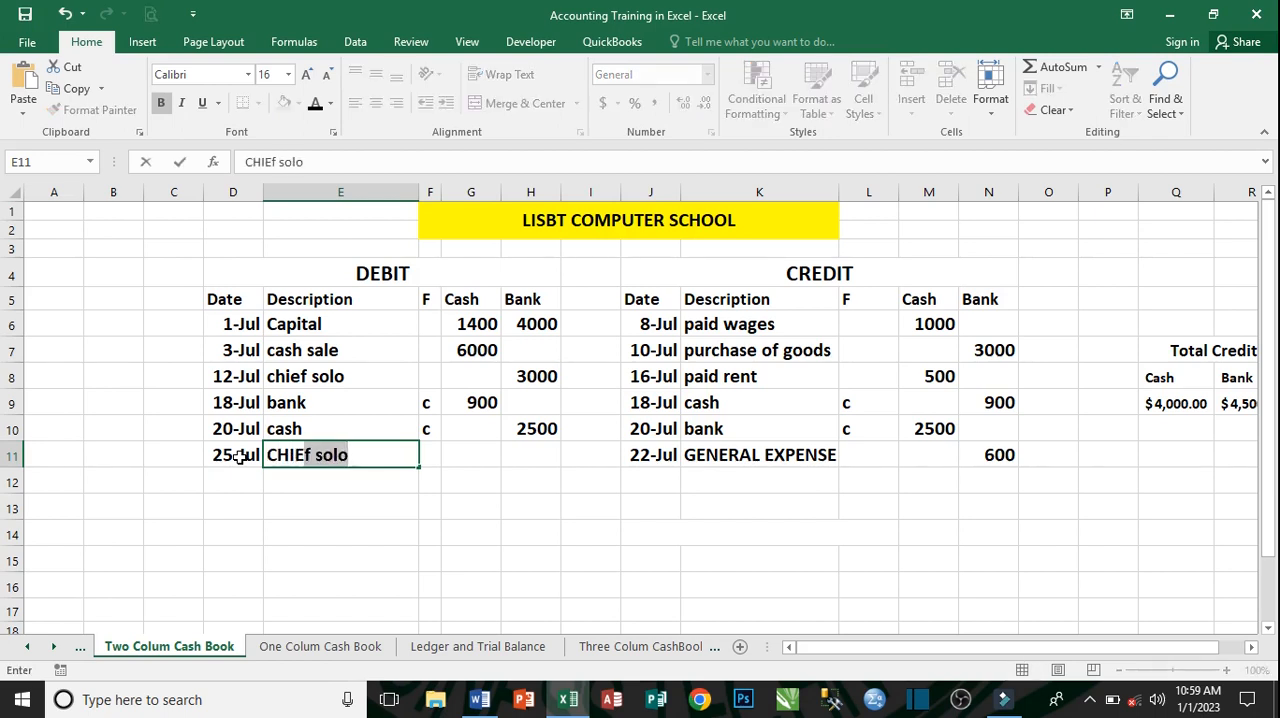
key("Tab")
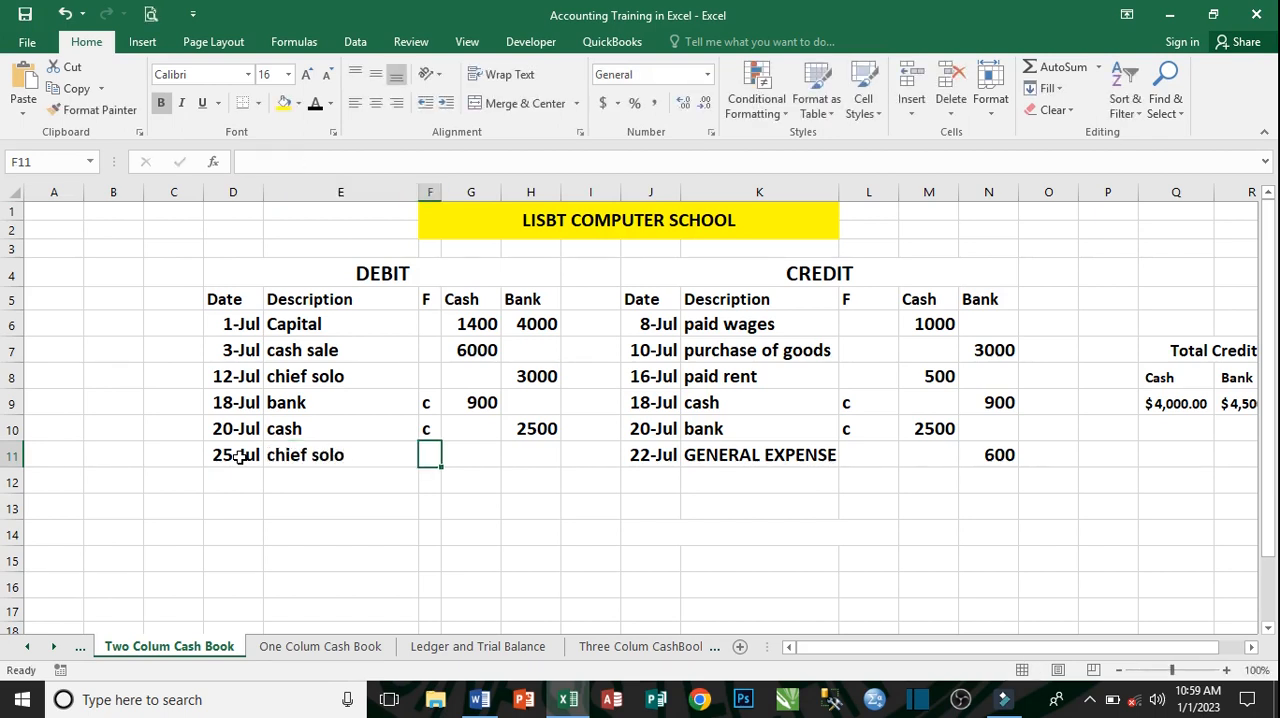
key("Tab")
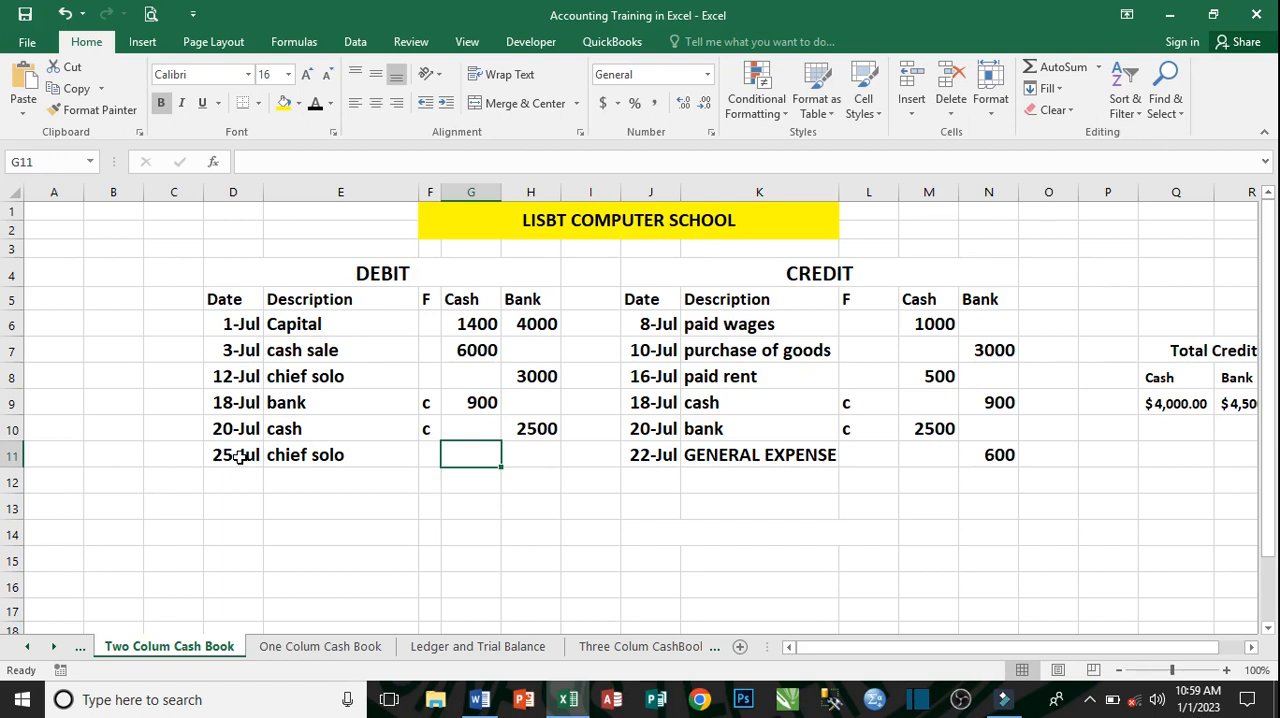
key("Tab")
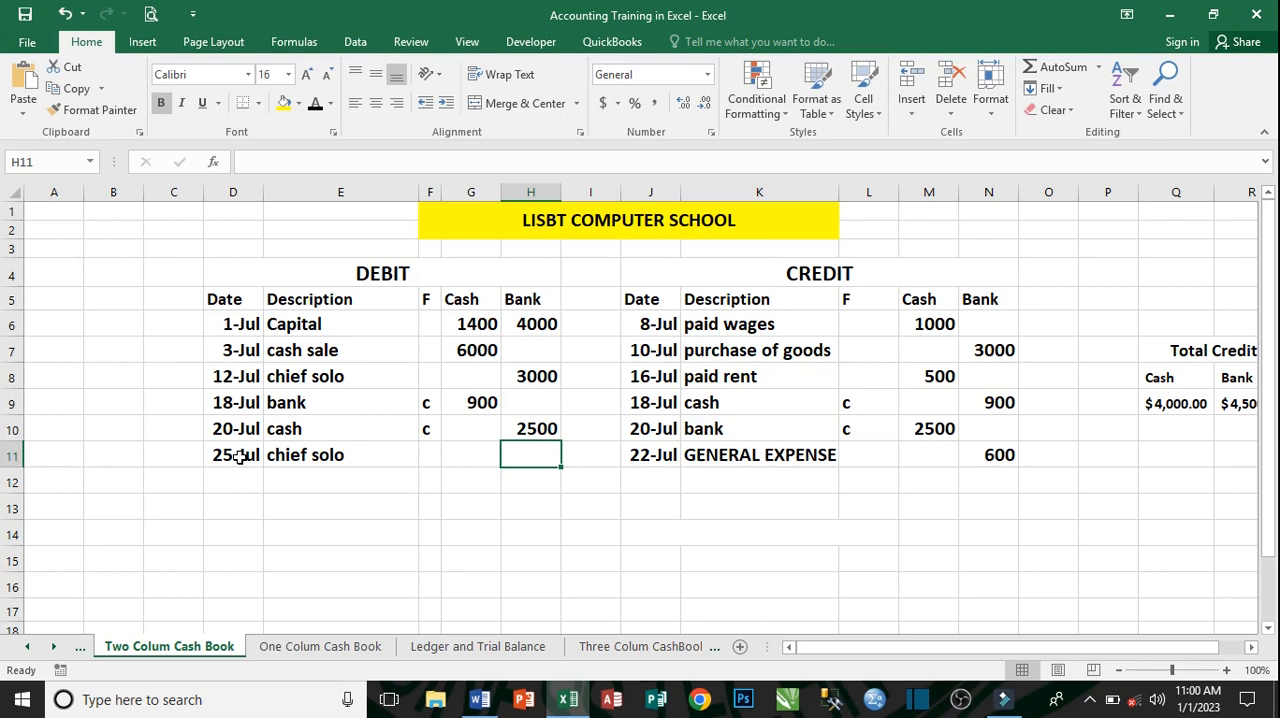
type("450")
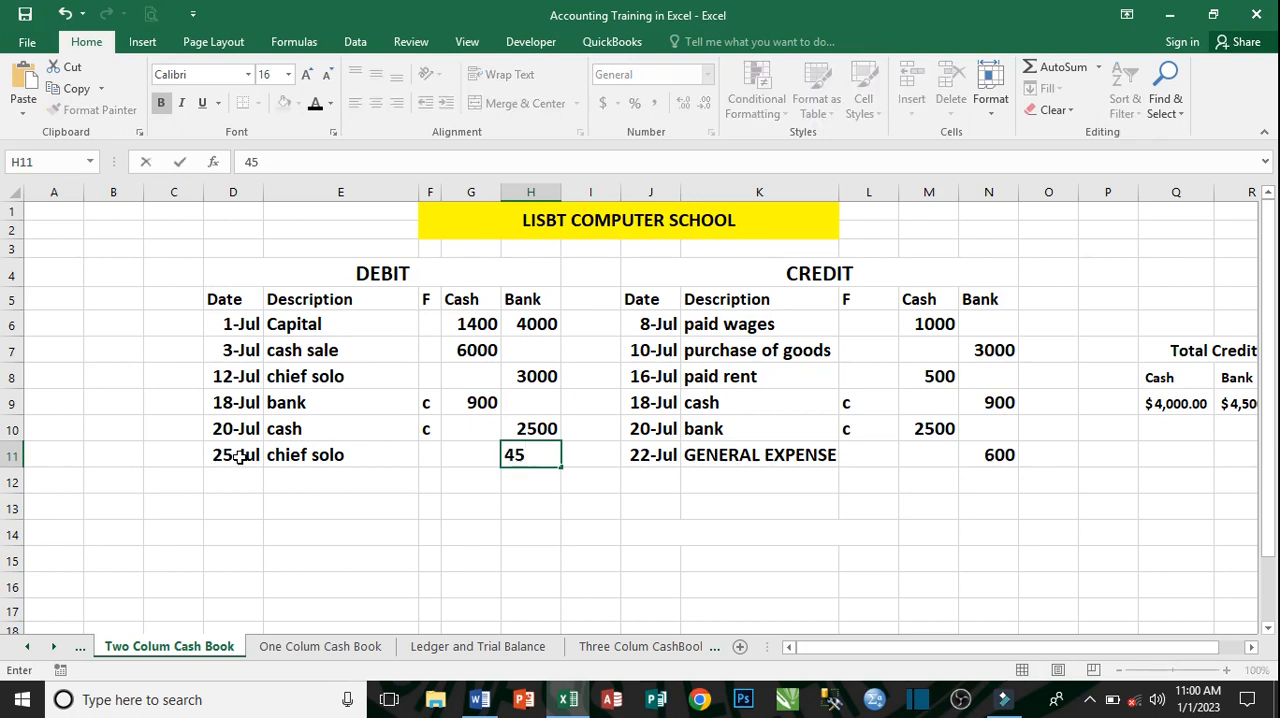
key("Return")
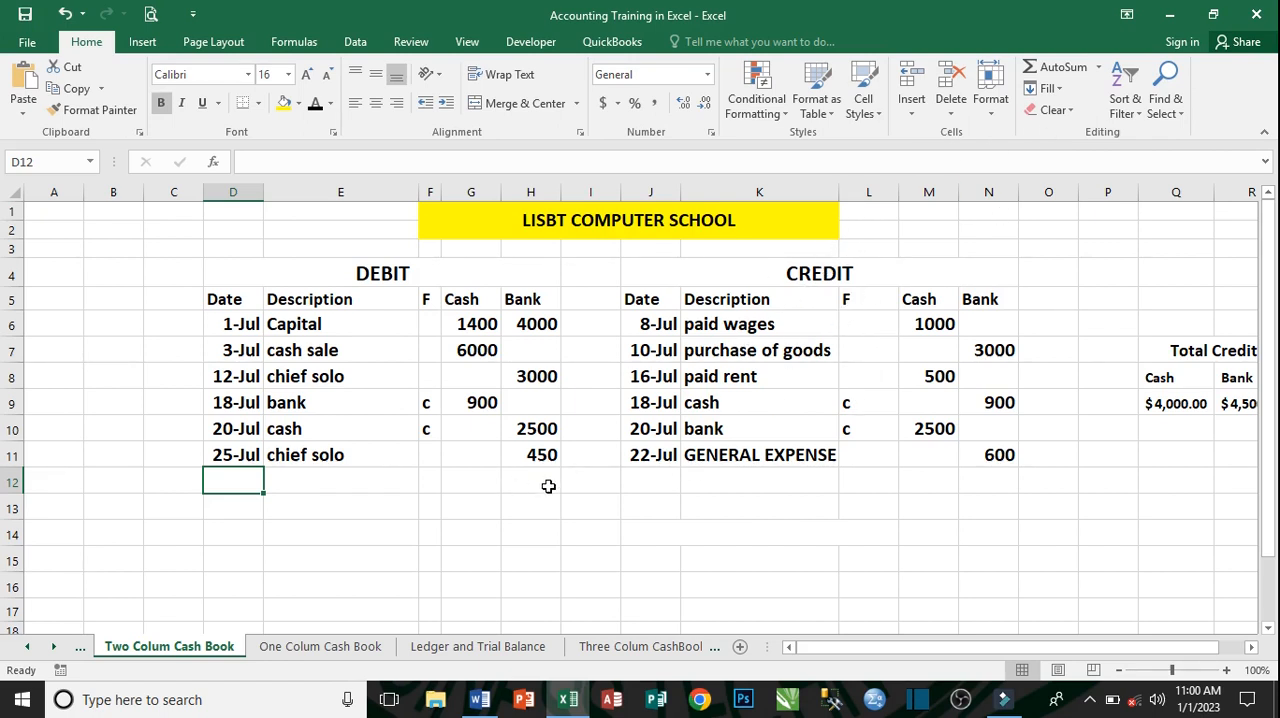
- Enter the date July 27, 2022 in the credit row below the 22-Jul GENERAL EXPENSE entry
left_click(652, 479)
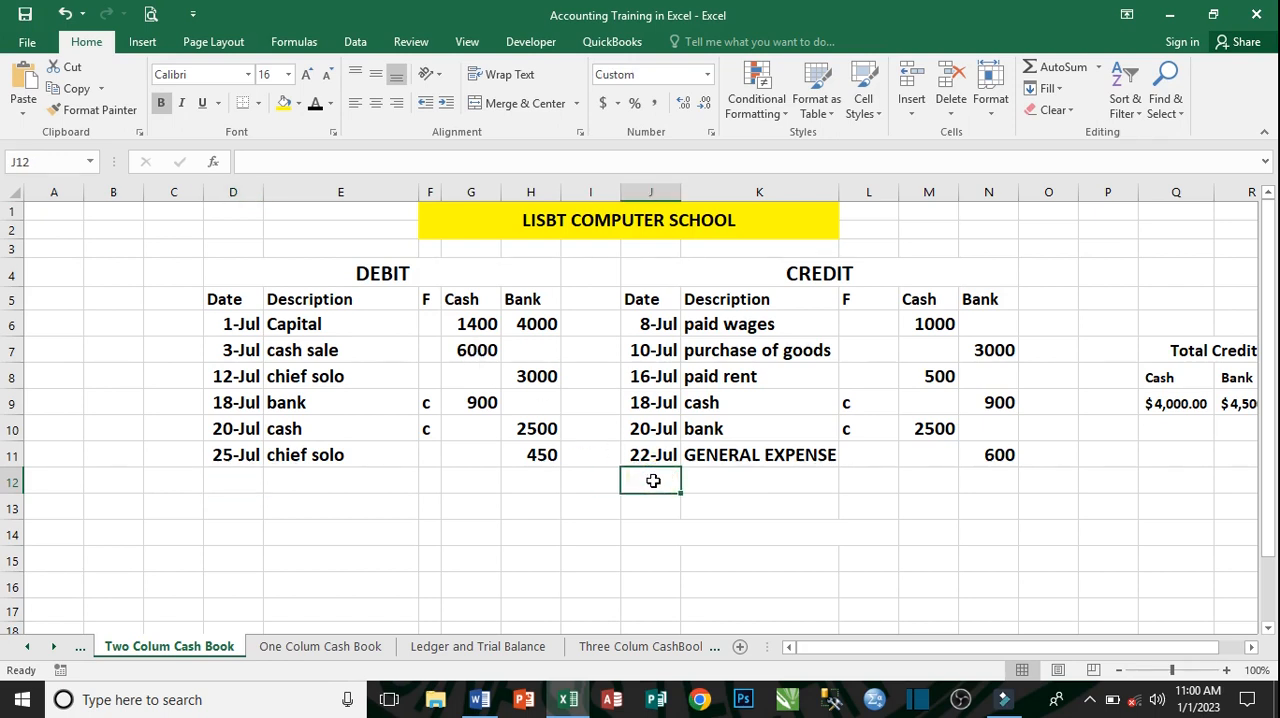
type("JULY")
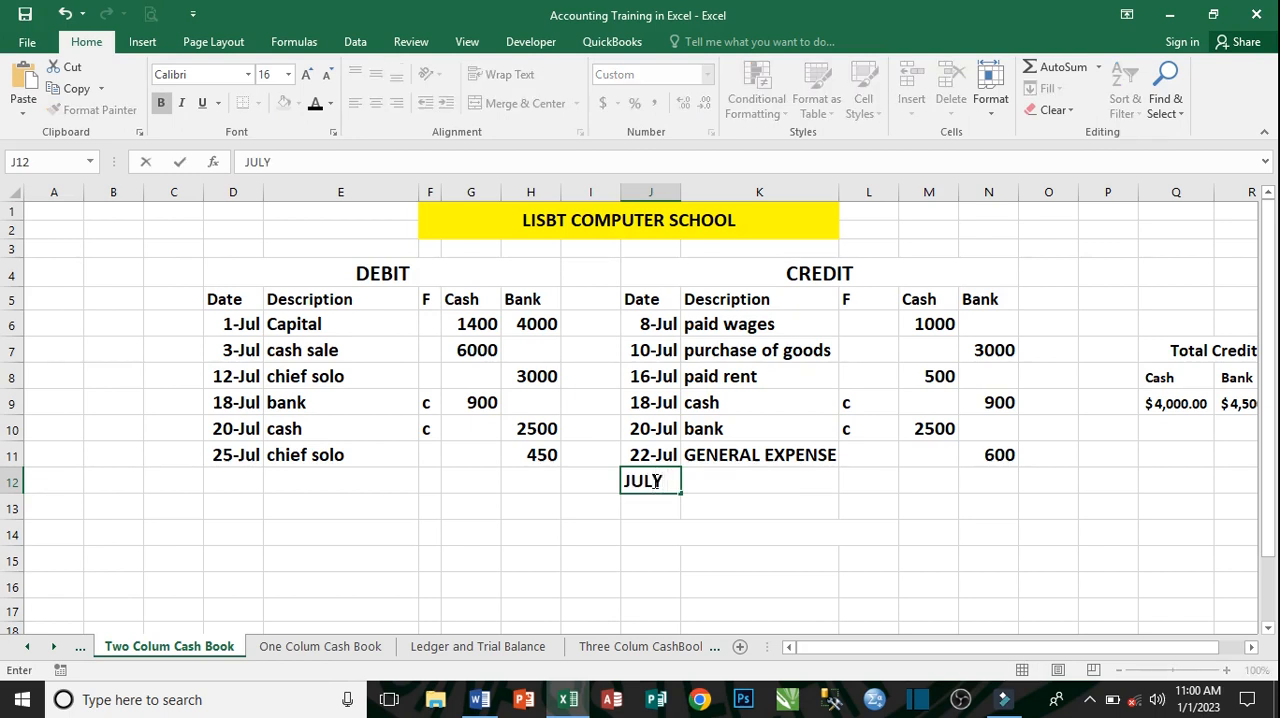
type(" 27, 200")
key("BackSpace")
type("22")
key("Tab")
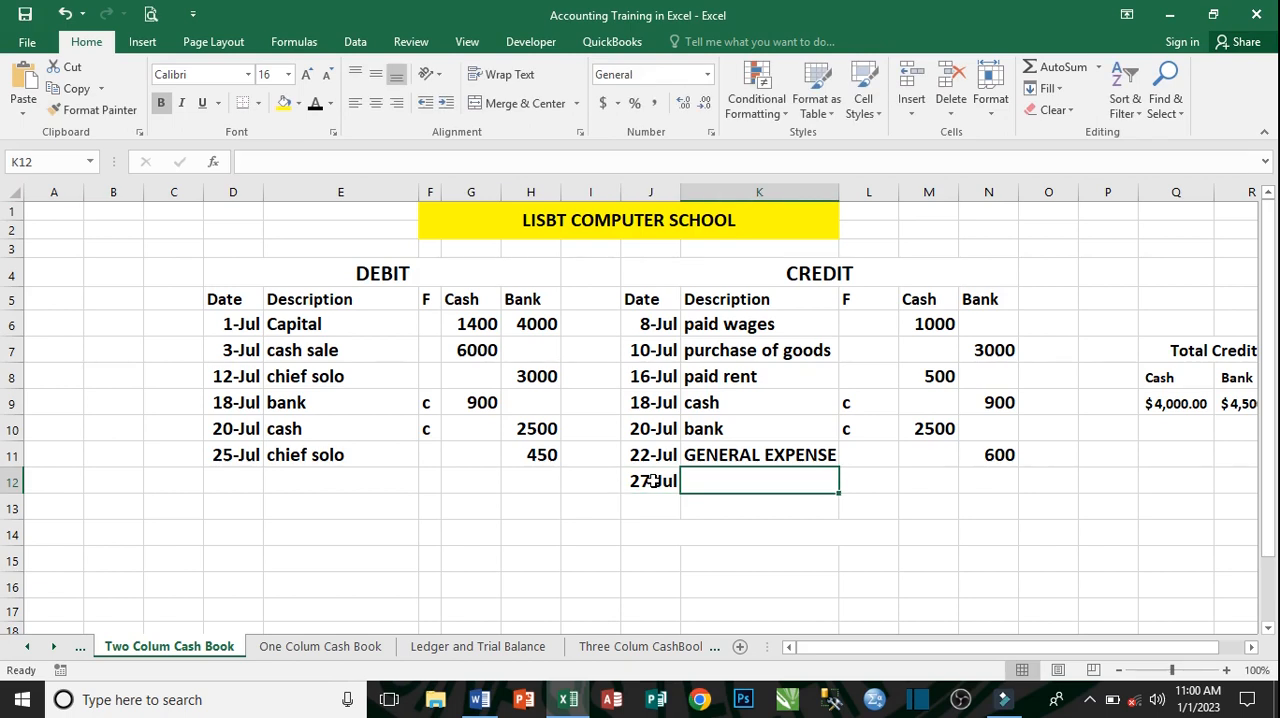
- Describe the 27-Jul credit entry as paid wages and record 500 in its Cash column
type("P")
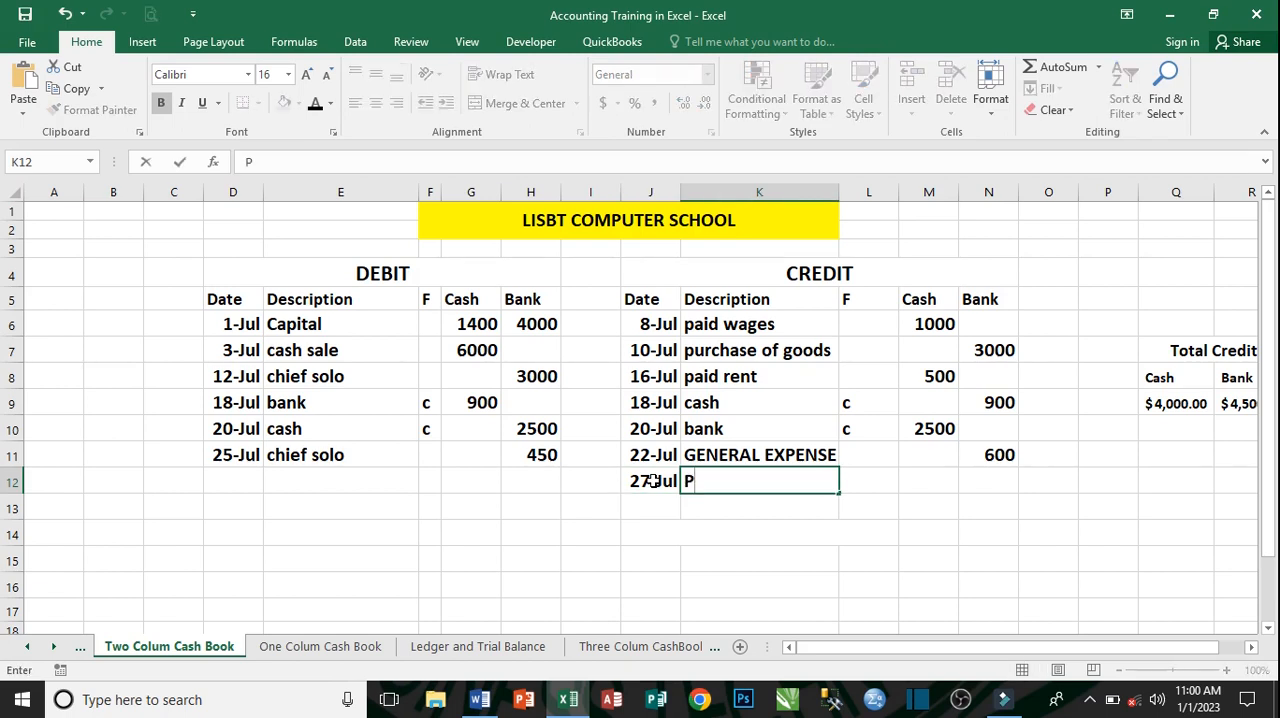
type("AID WAG")
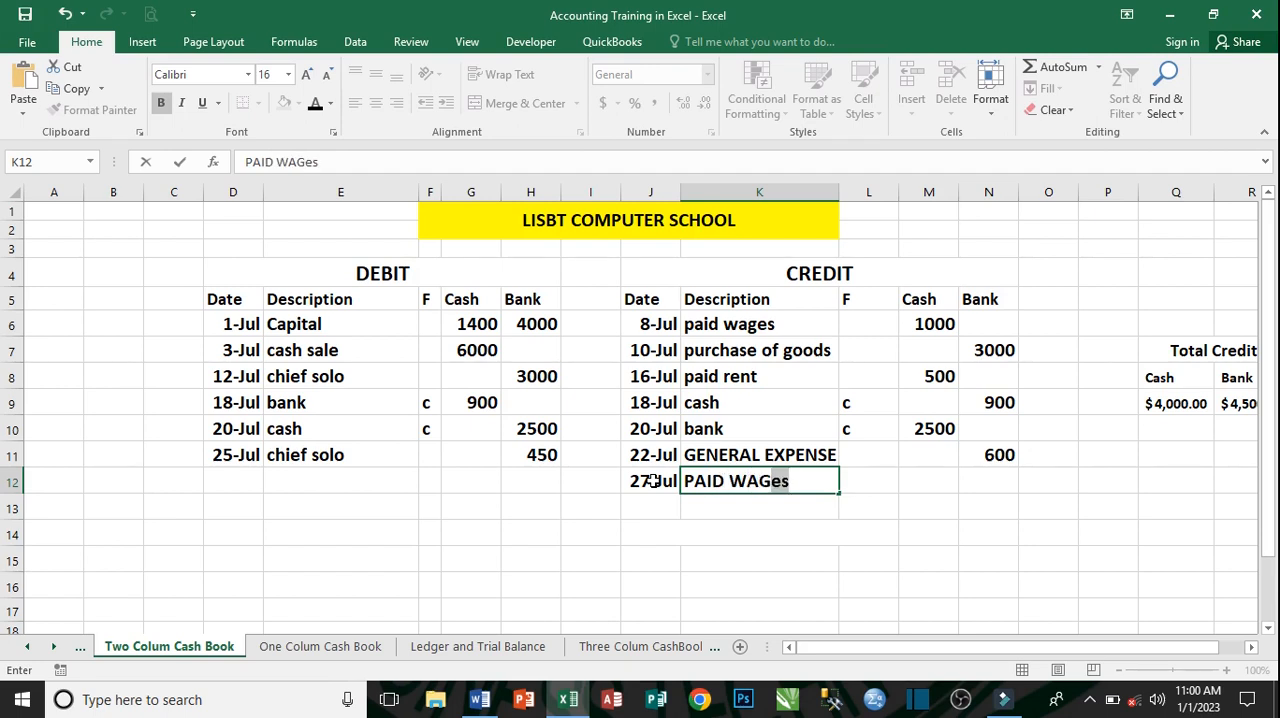
key("Tab")
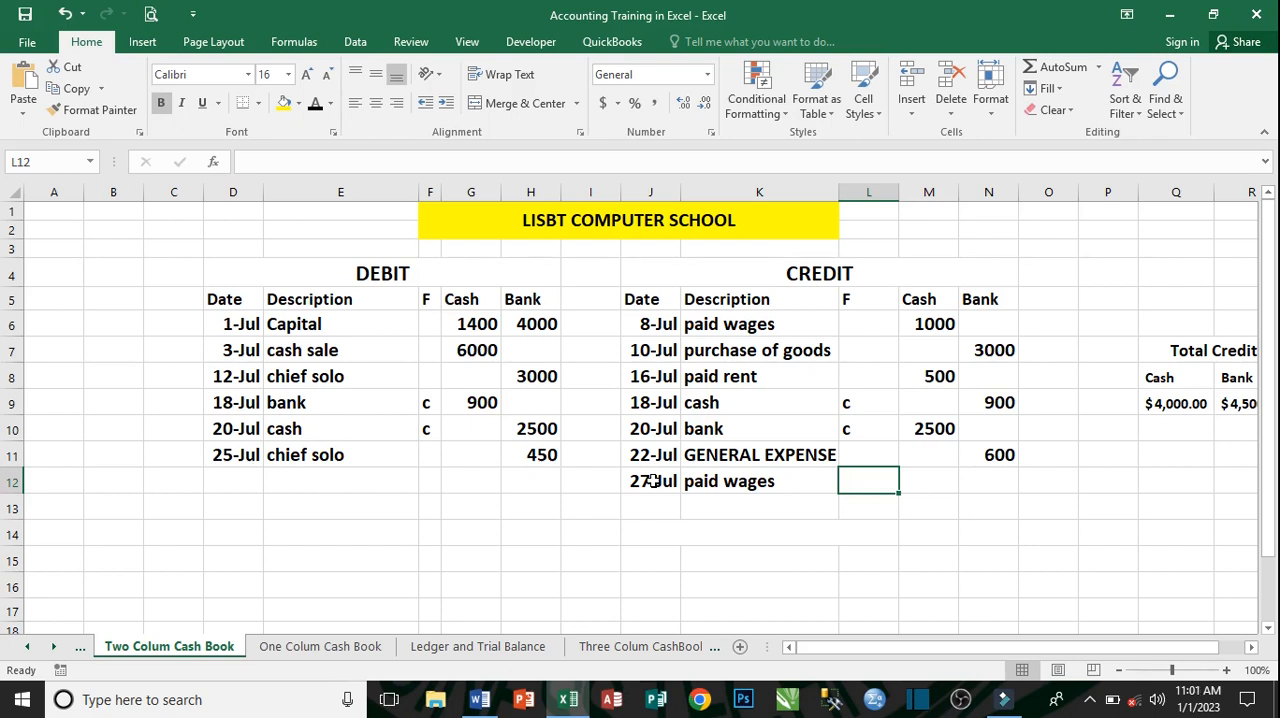
key("Tab")
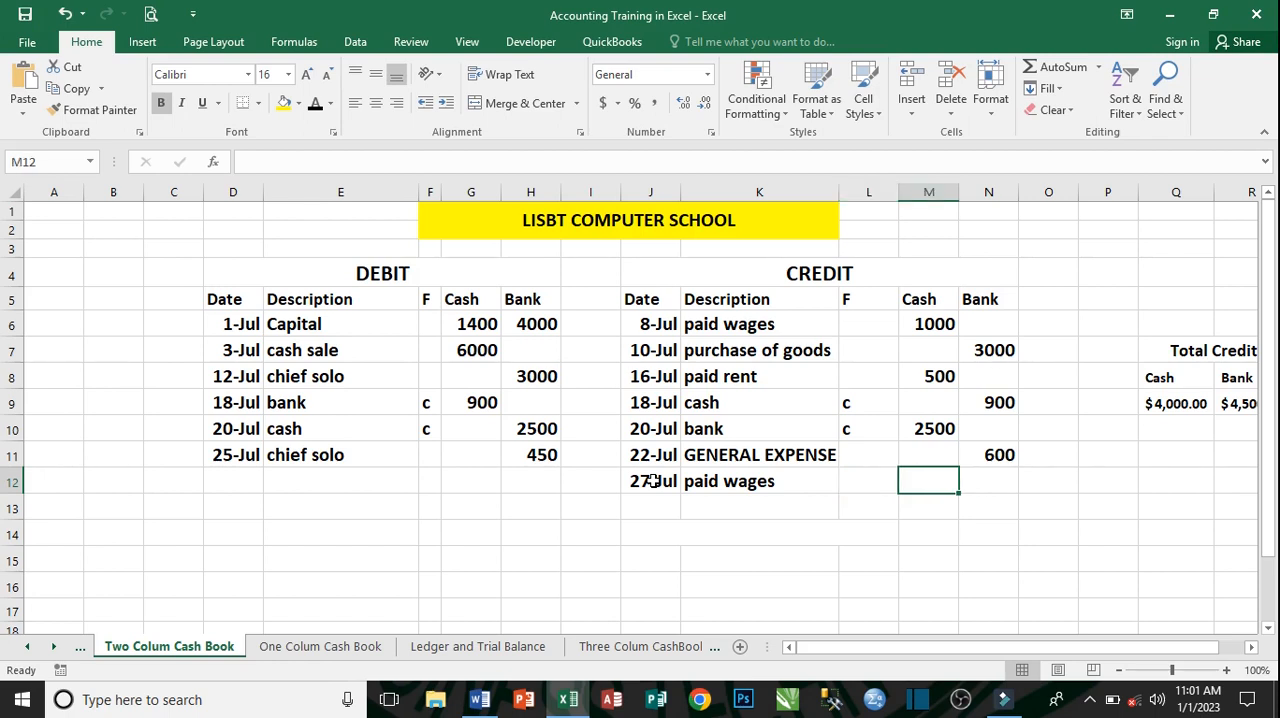
type("500")
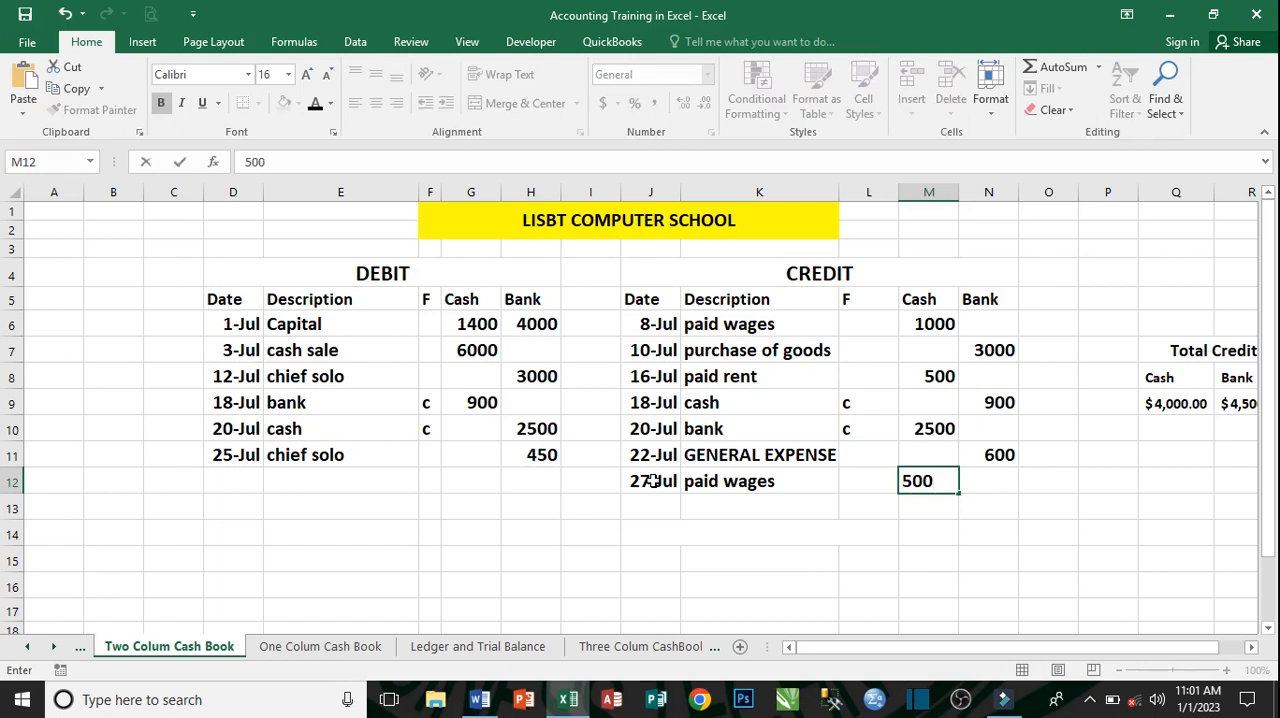
key("Return")
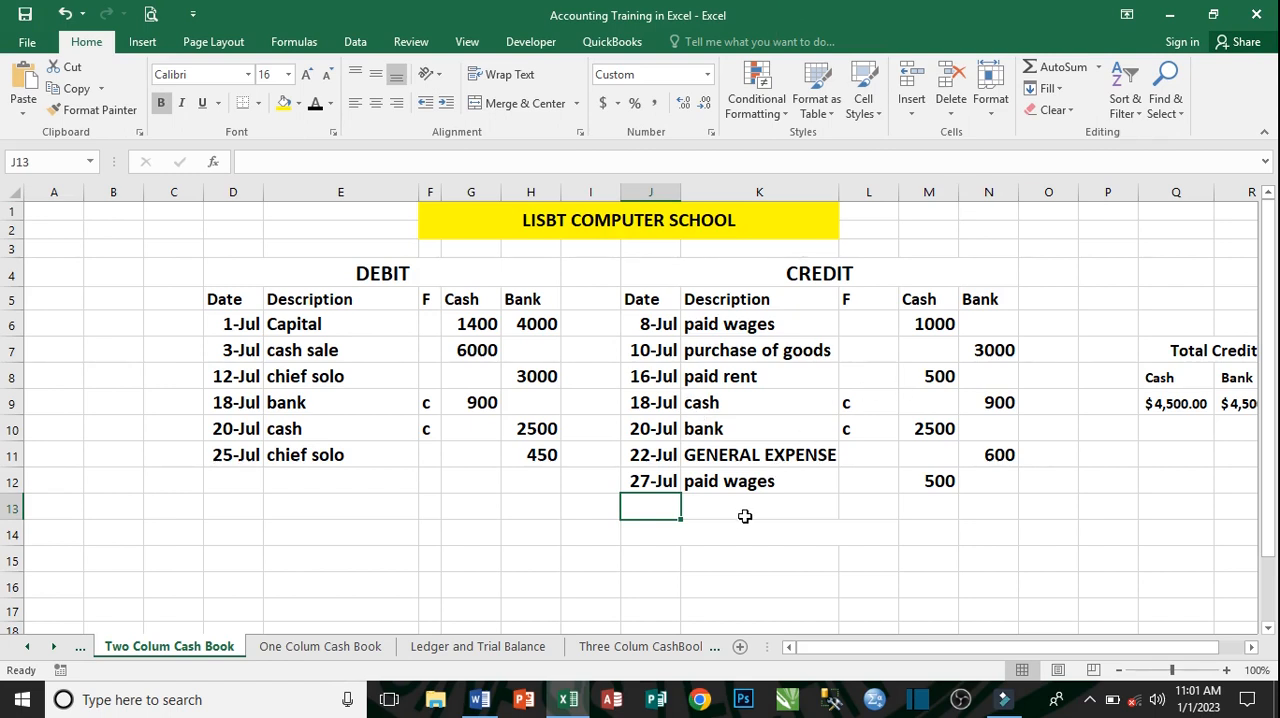
- Enter the date July 31, 2022 in the credit row below the 27-Jul paid wages entry
type("JUL")
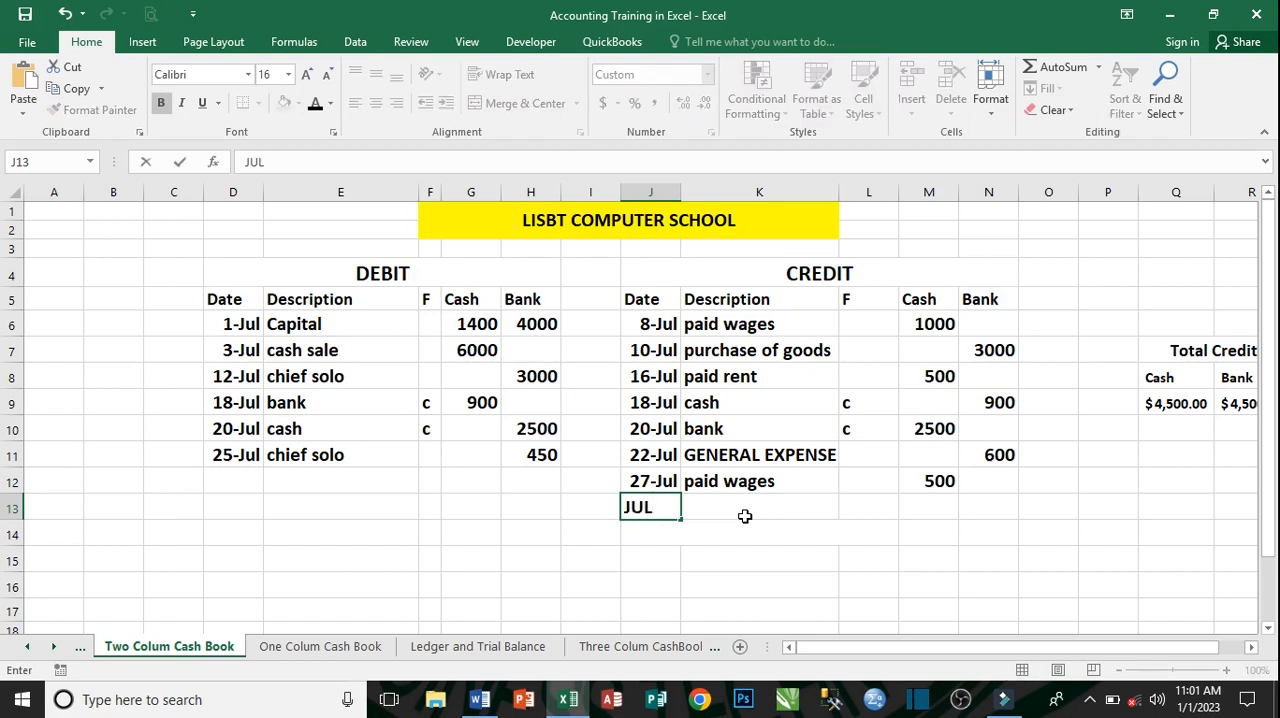
type("Y 31, 2")
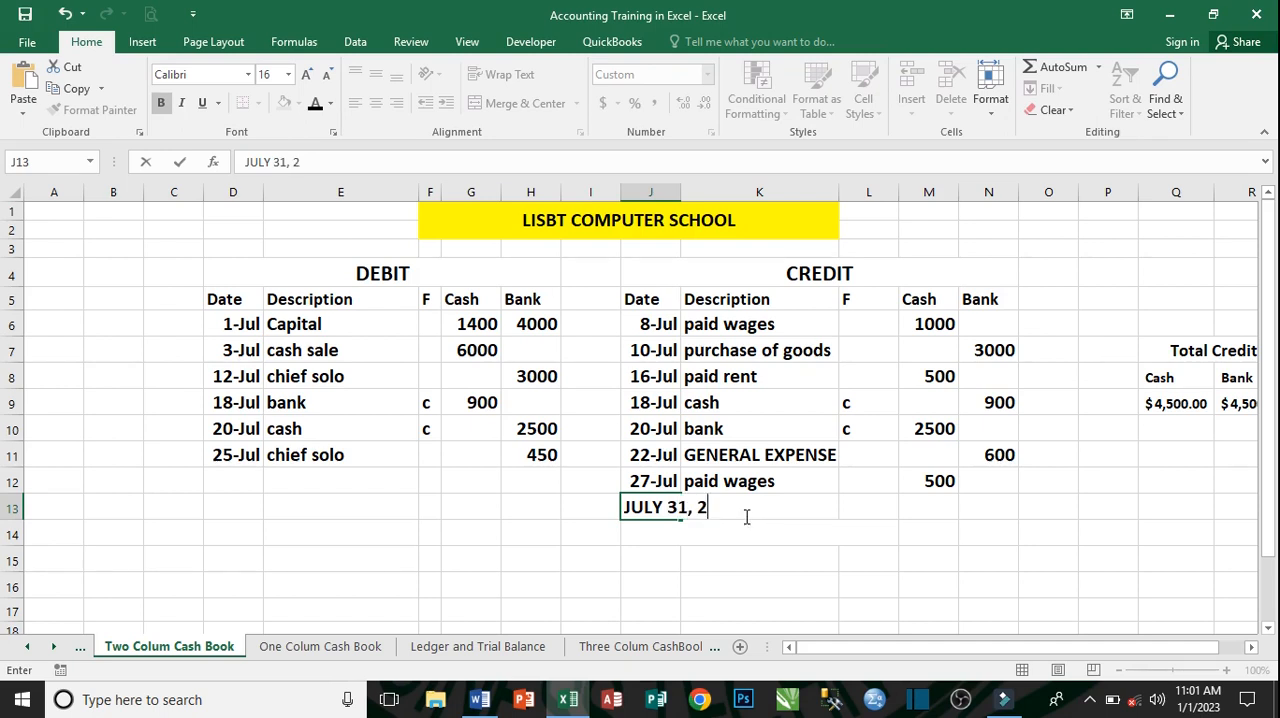
type("022")
key("Tab")
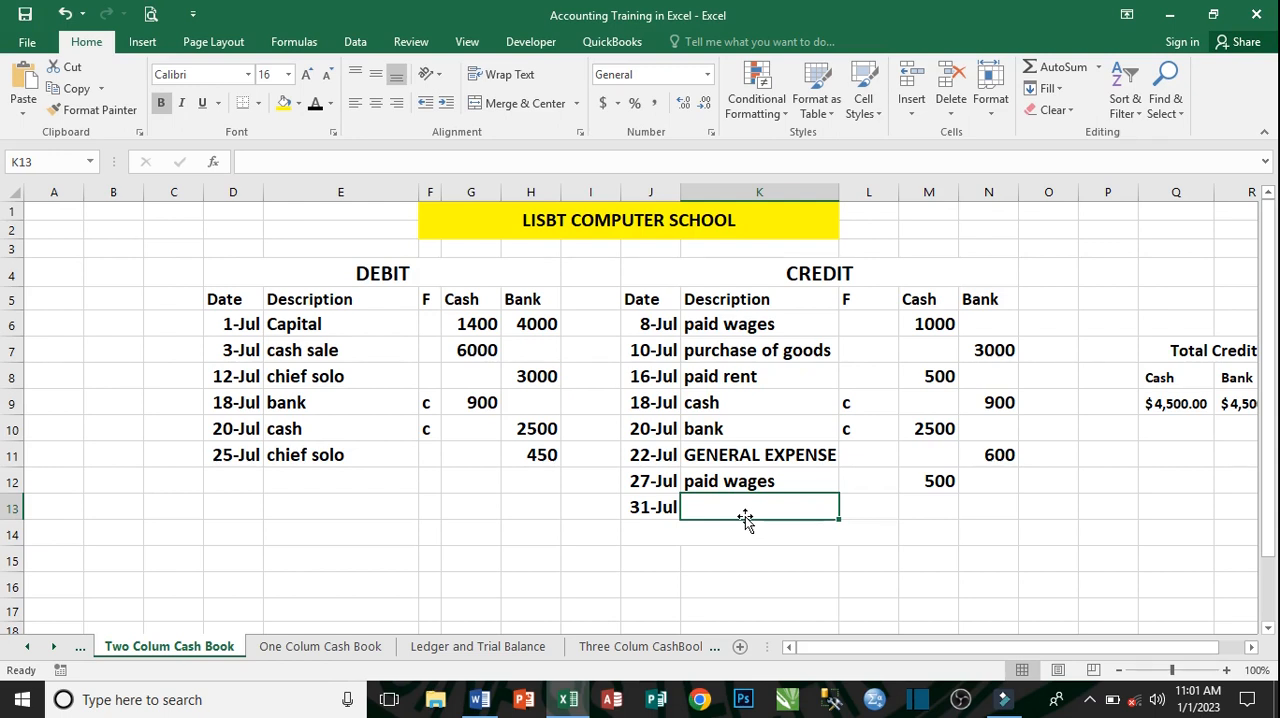
- Describe the 31-Jul credit entry as purchase of goods and record 1000 in its Bank column
type("PURchase of goods")
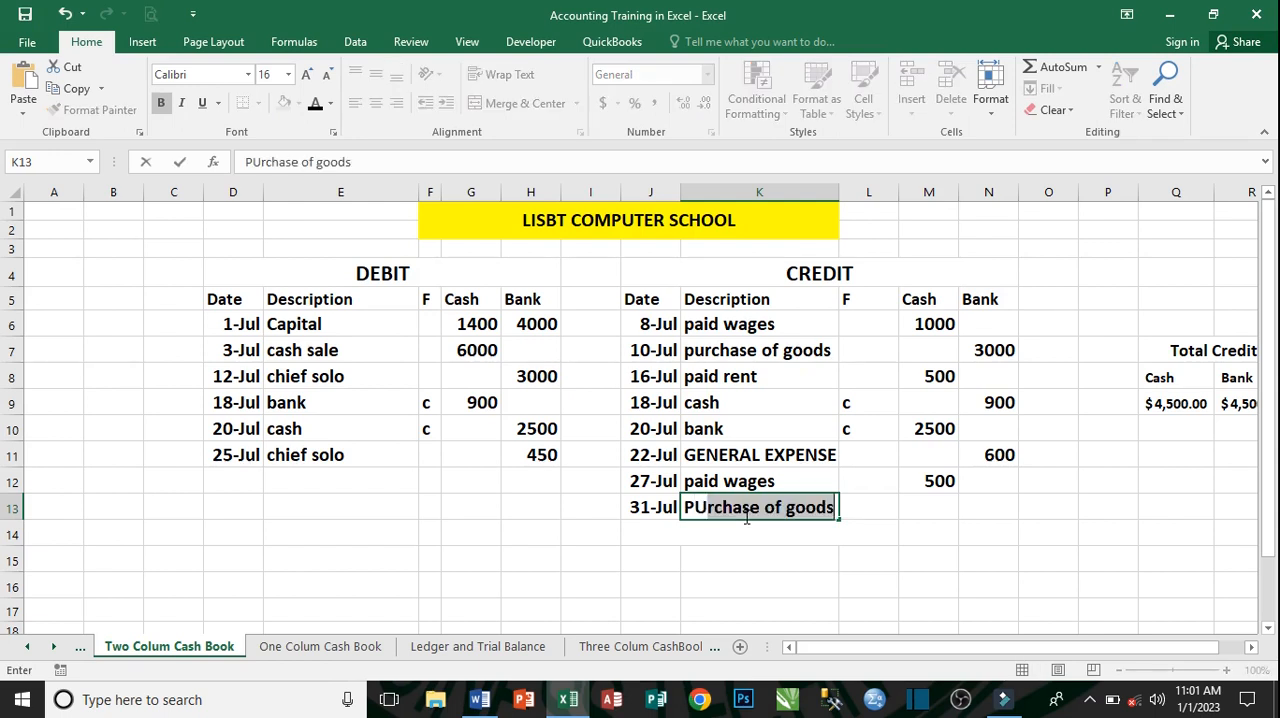
key("Tab")
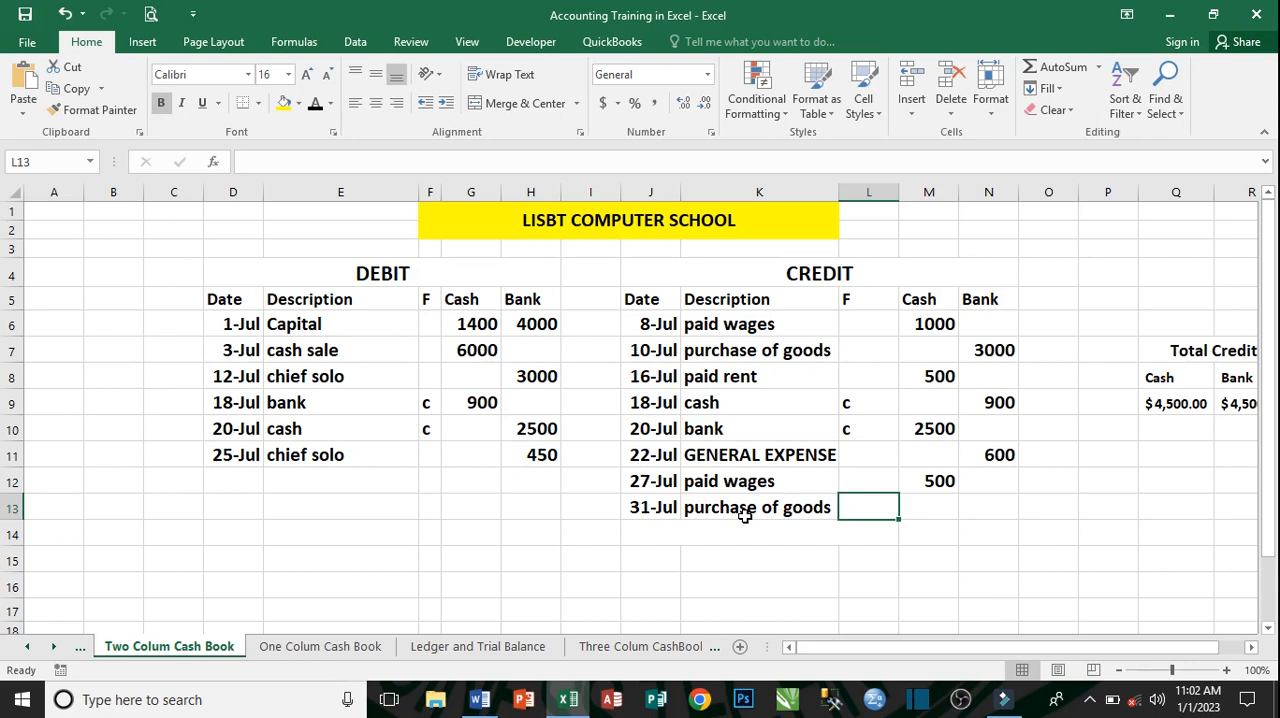
key("Tab")
key("Tab")
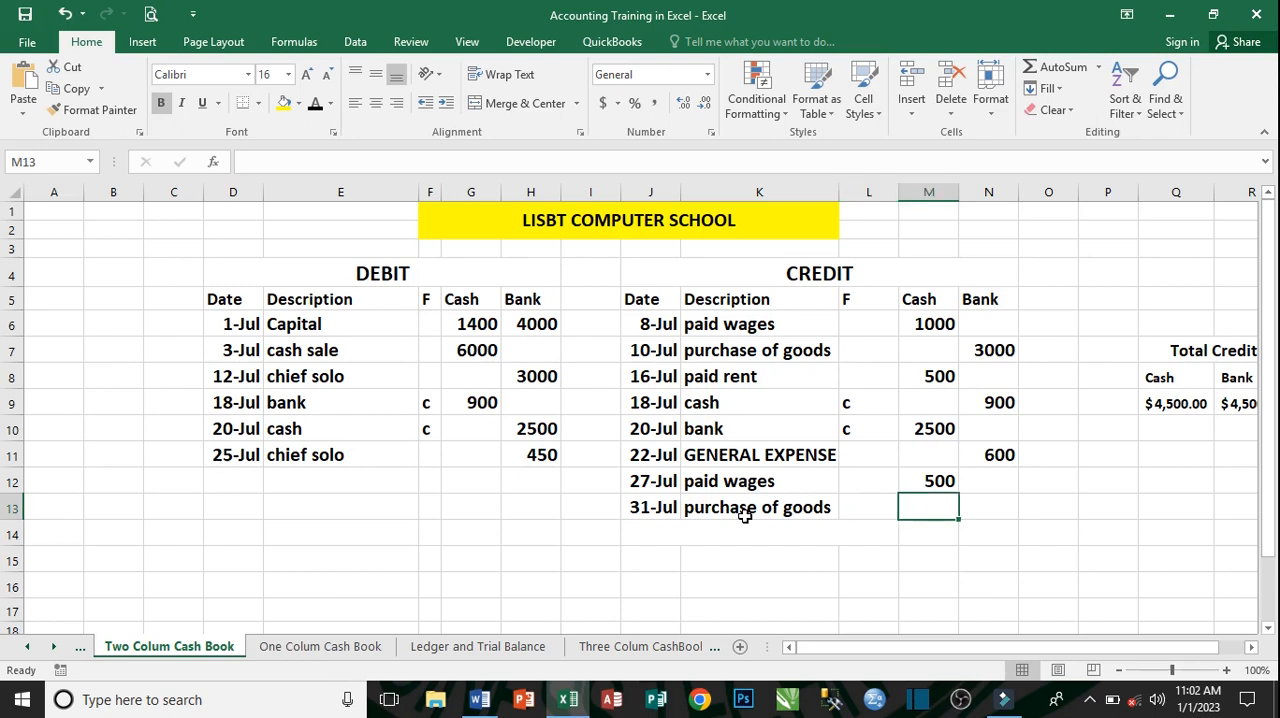
type("1")
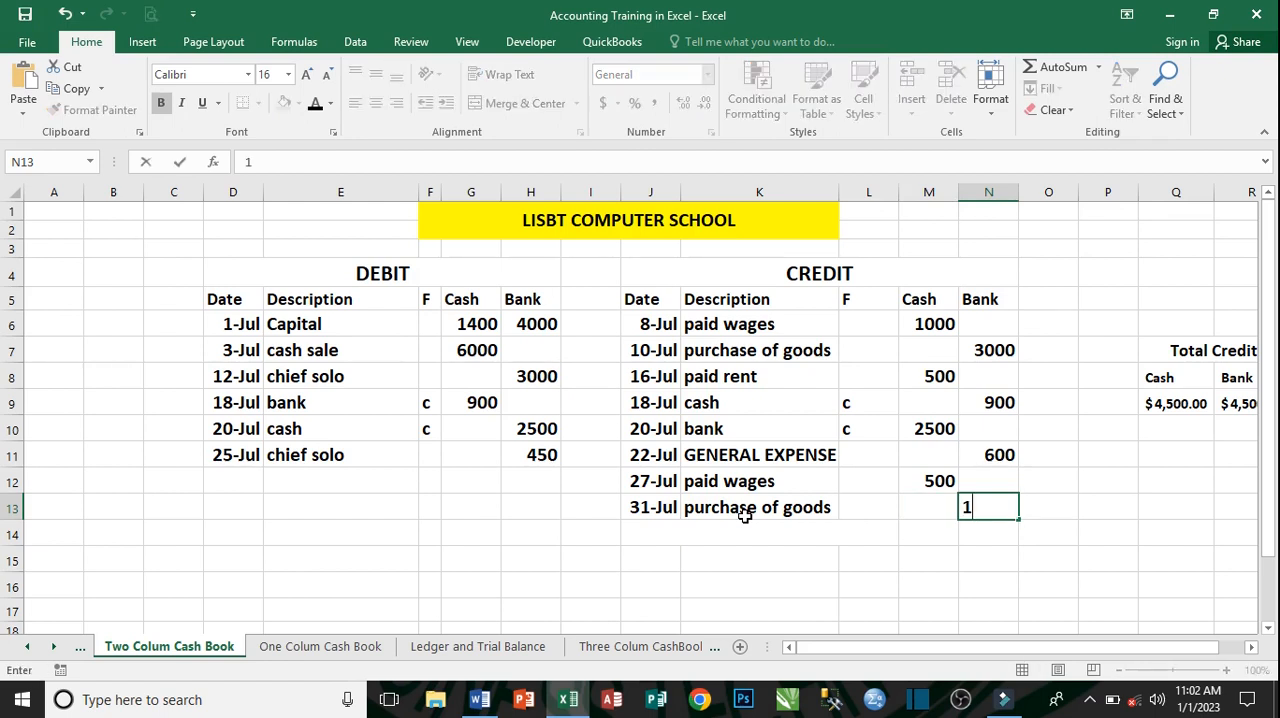
type("000")
key("ctrl+Return")
left_click(745, 522)
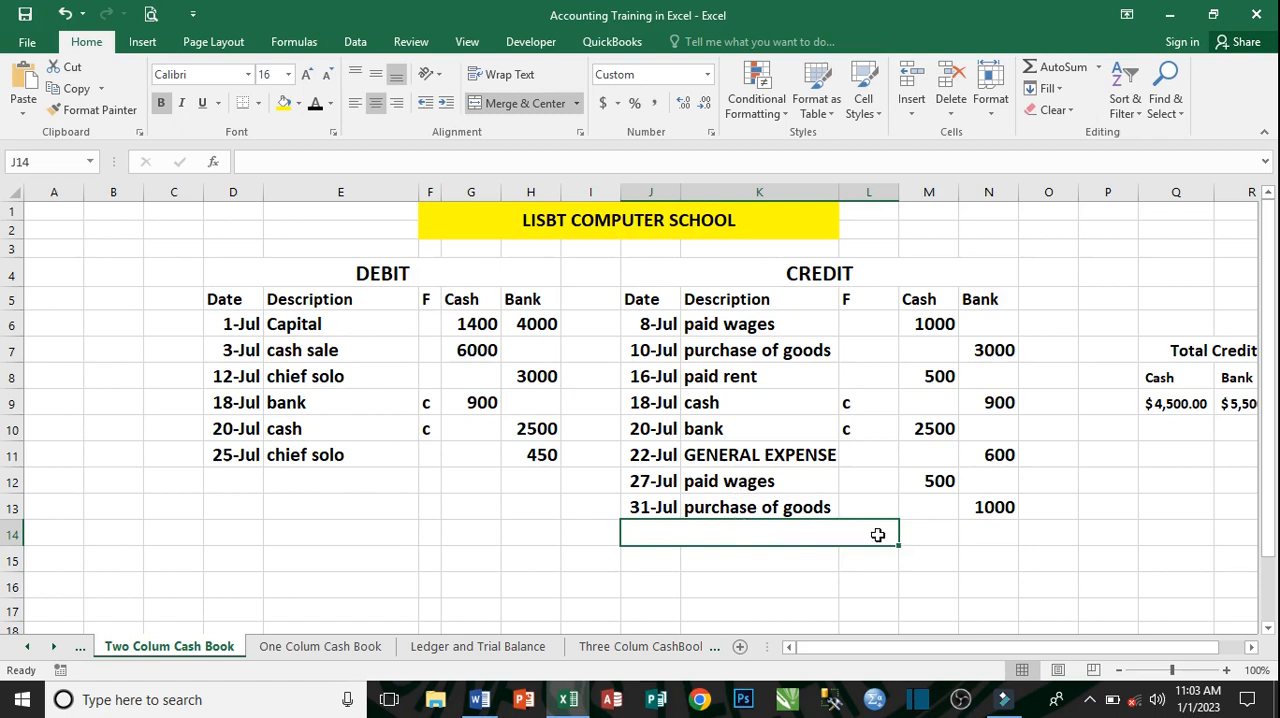
- Total the debit Cash column in cell G15 with the formula =SUM(G6:G9)
left_click(471, 562)
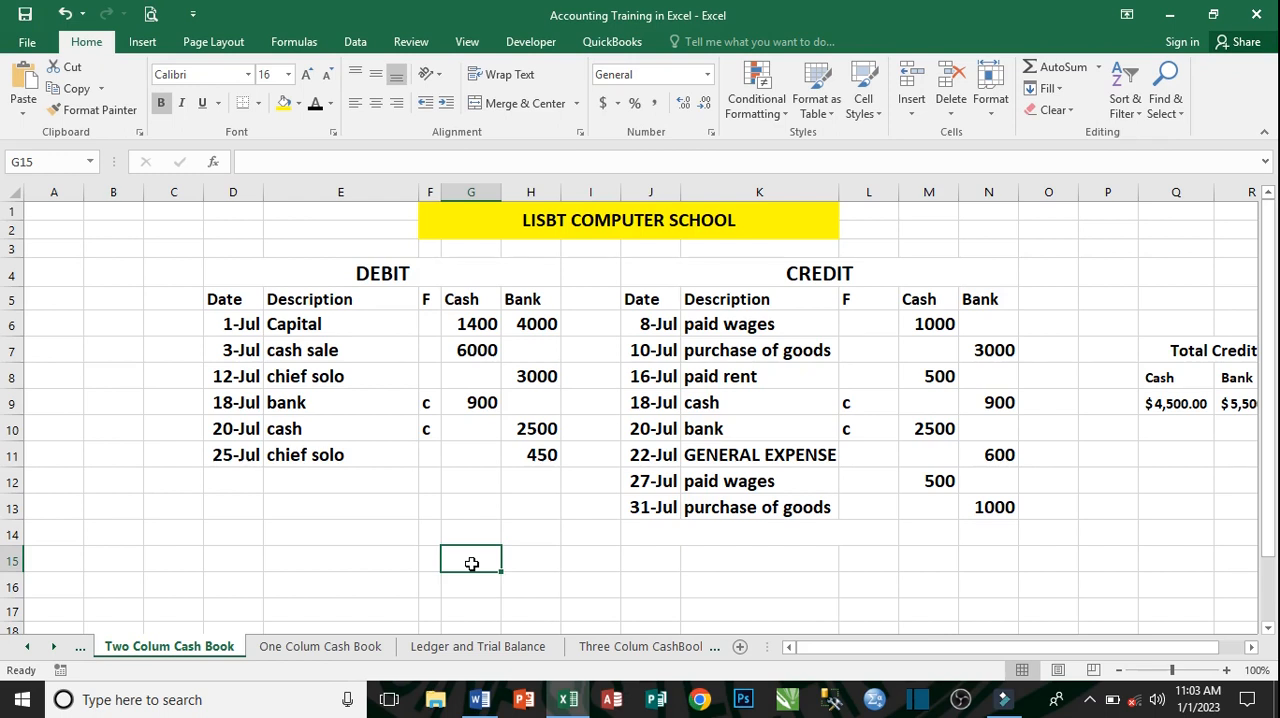
type("=")
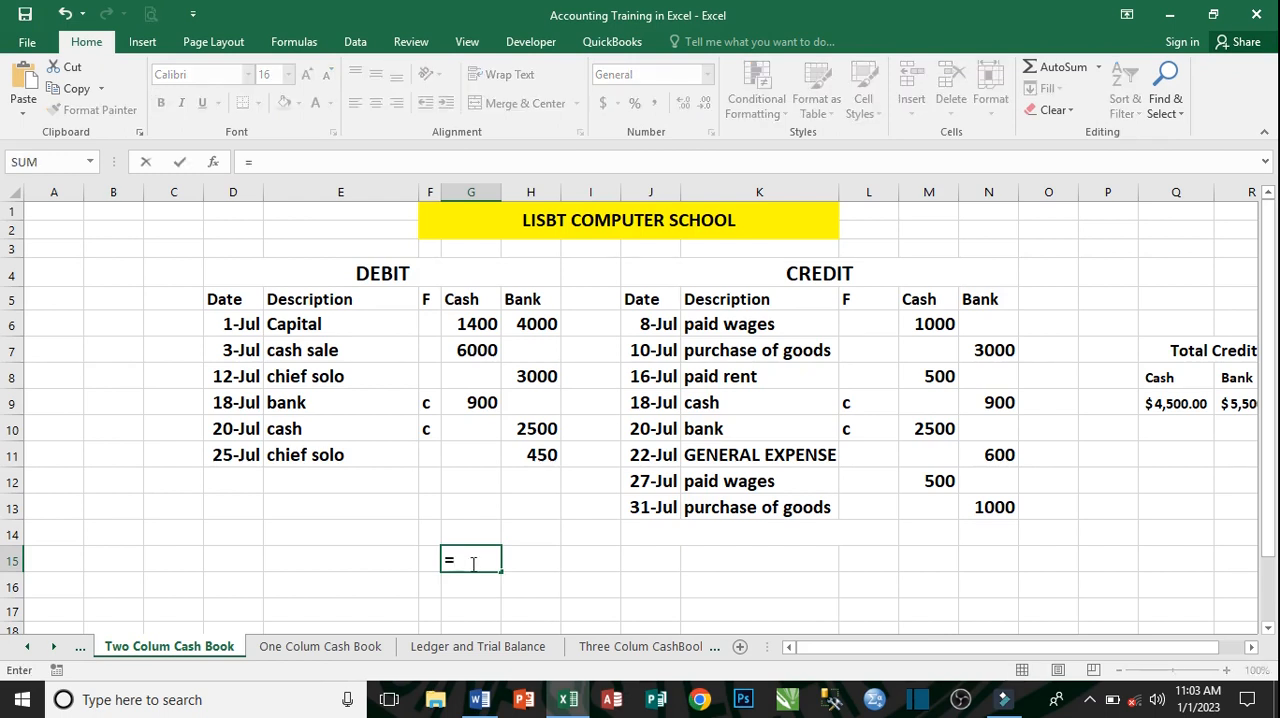
type("SUM")
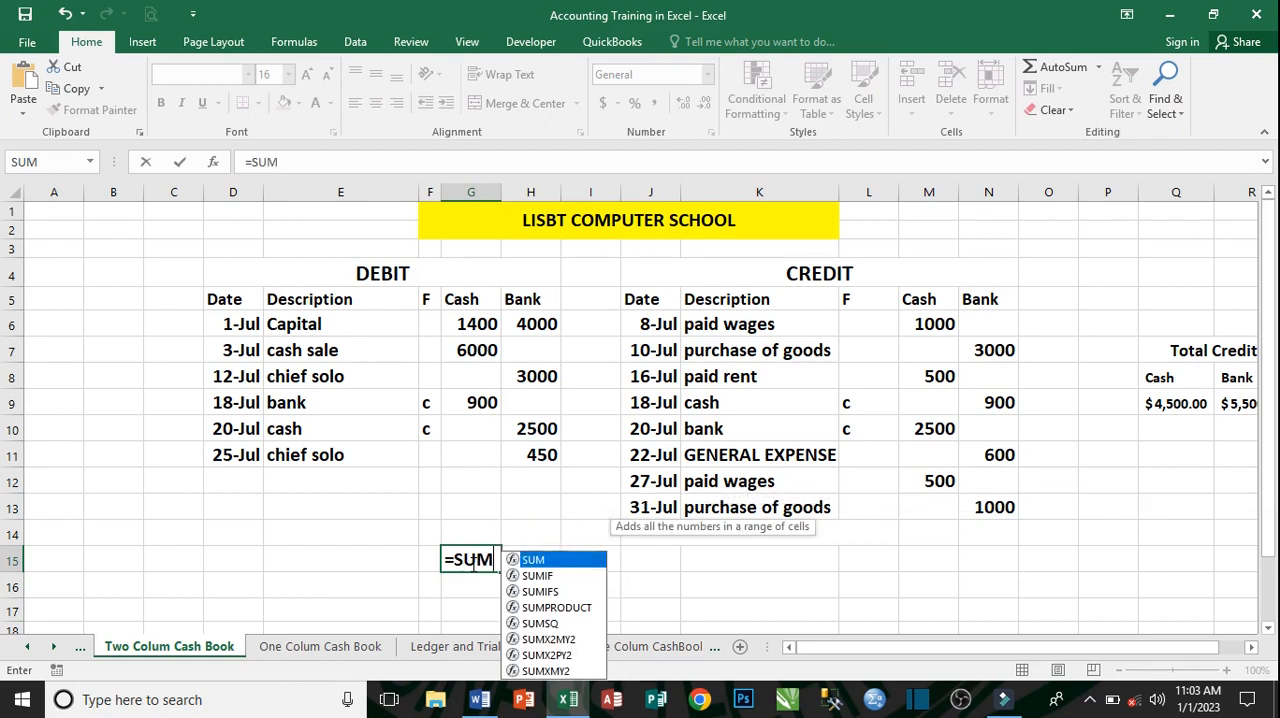
type("(")
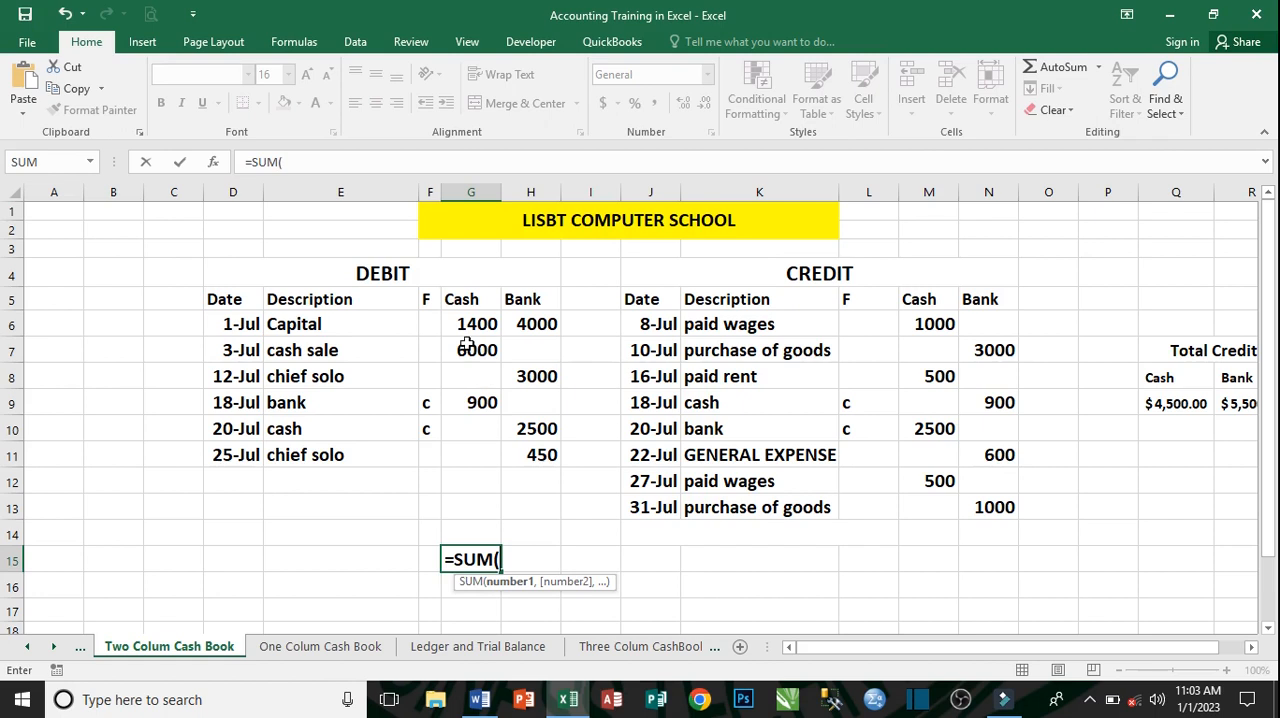
left_click_drag(465, 320, 466, 400)
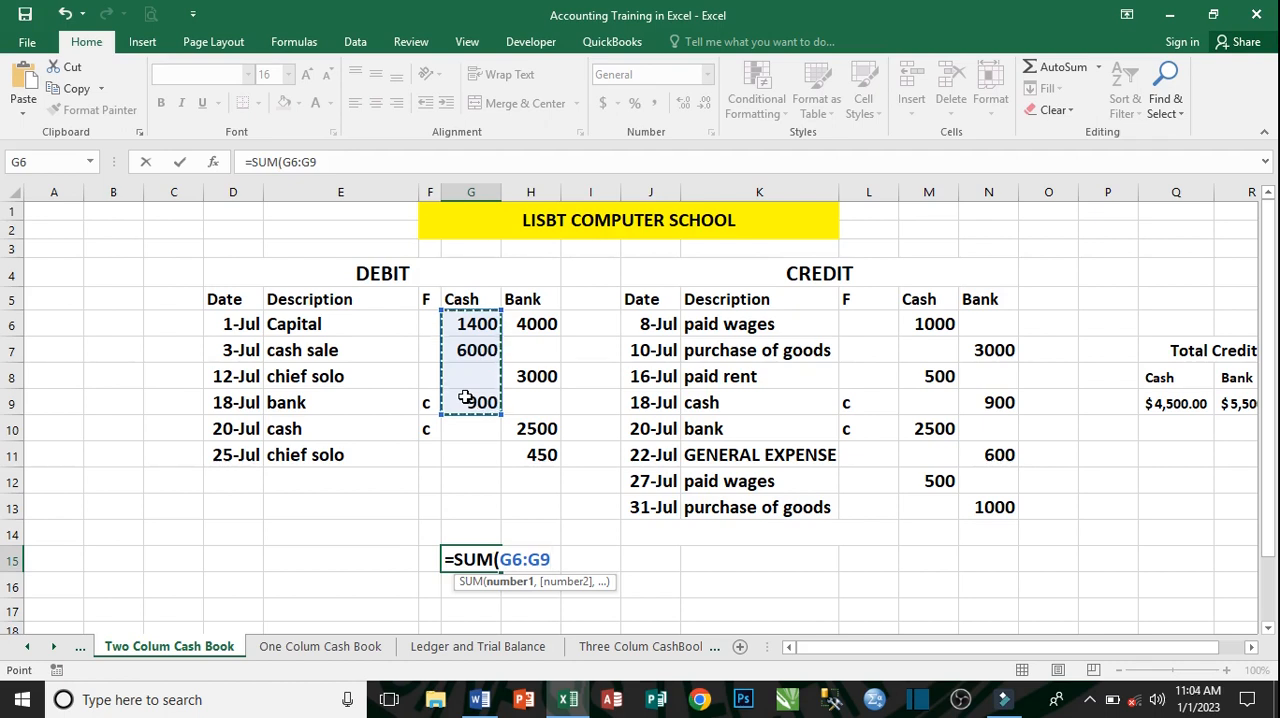
type(")")
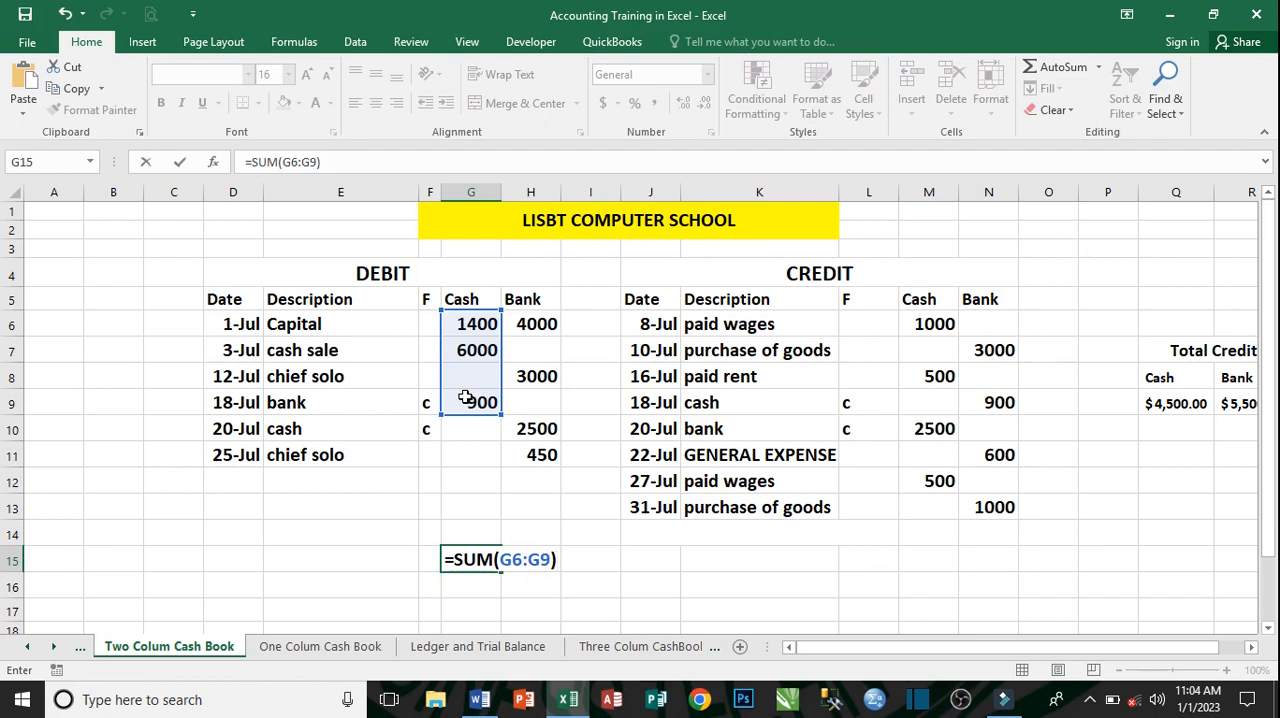
key("Return")
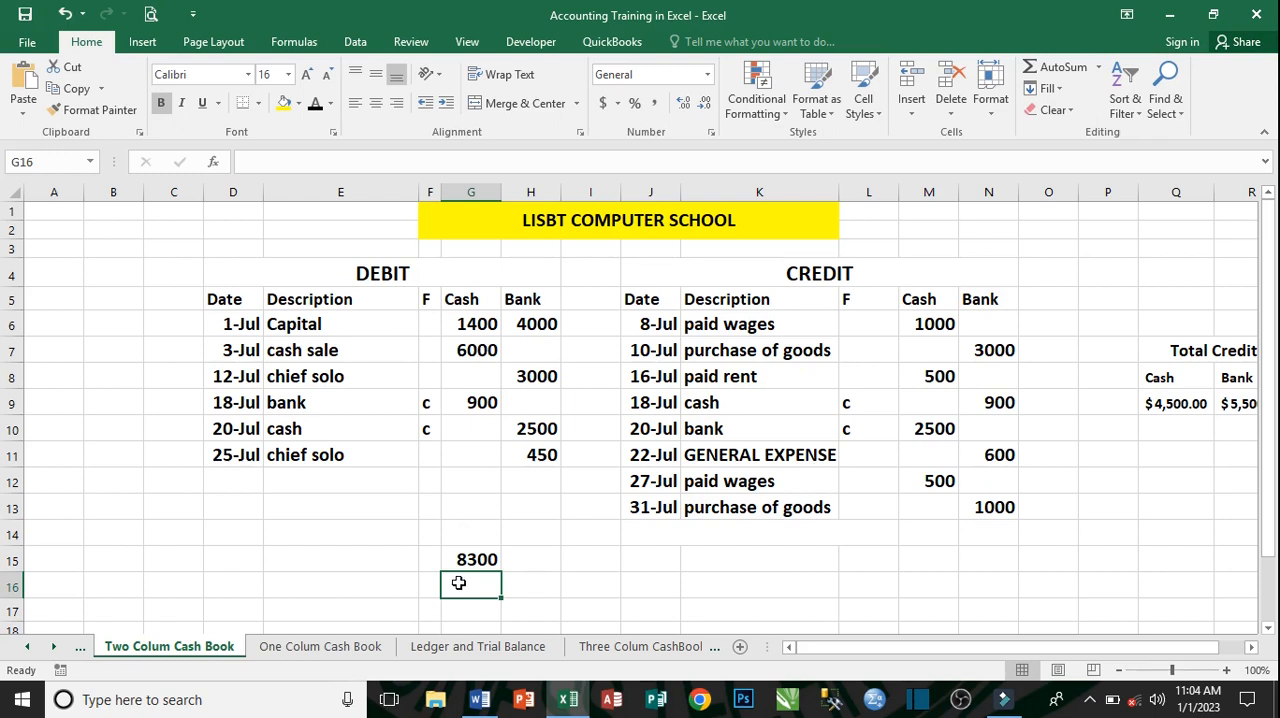
- Total the debit Bank column in cell H15 with the formula =SUM(H6:H11)
left_click(536, 561)
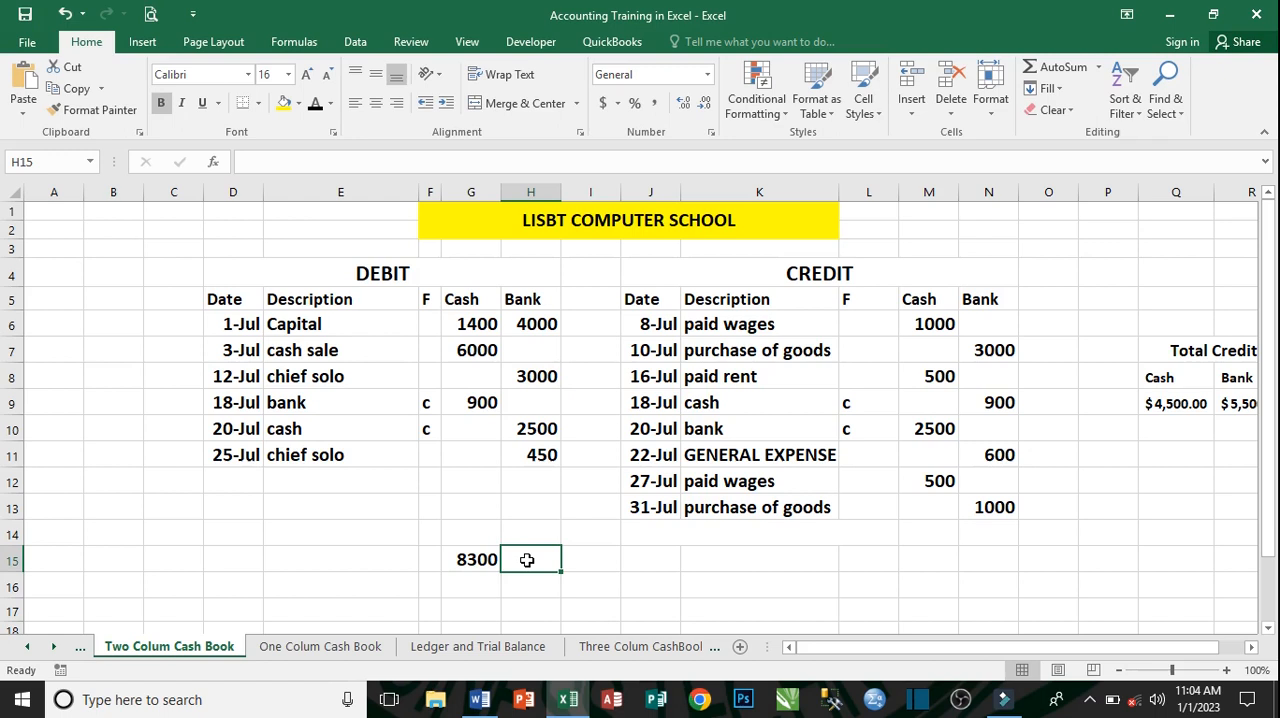
type("=SUN")
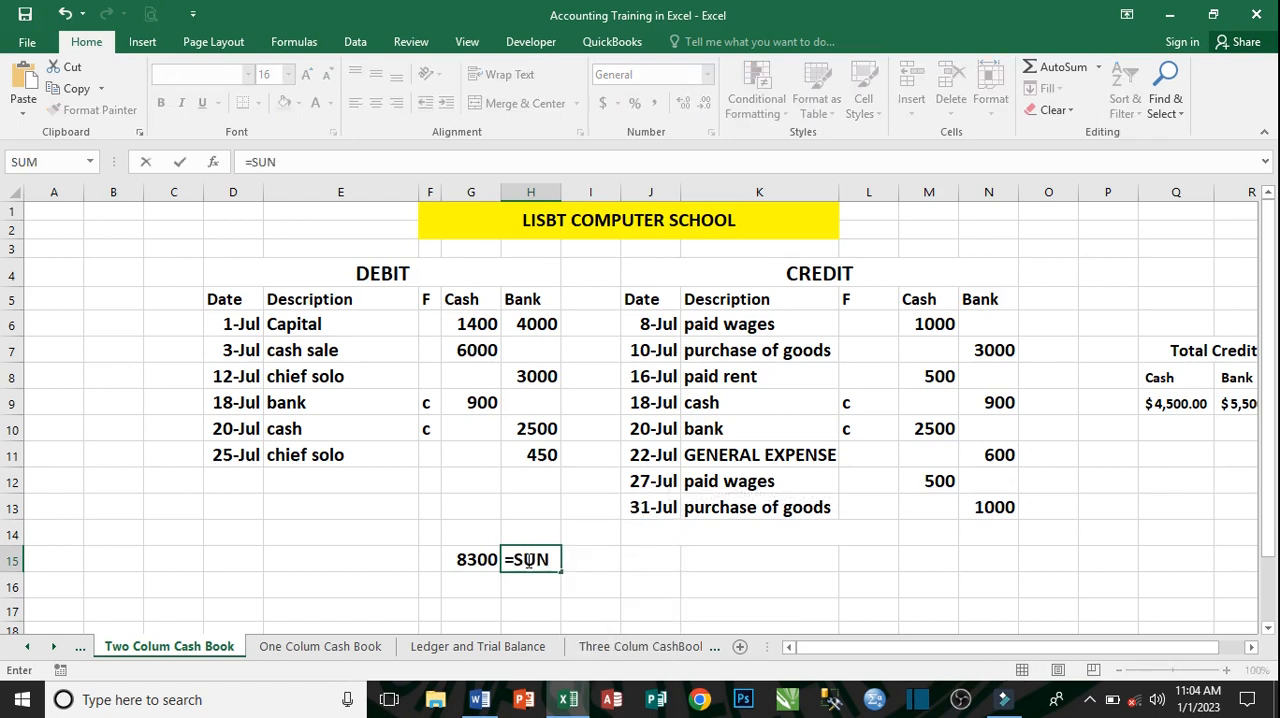
key("BackSpace")
type("M")
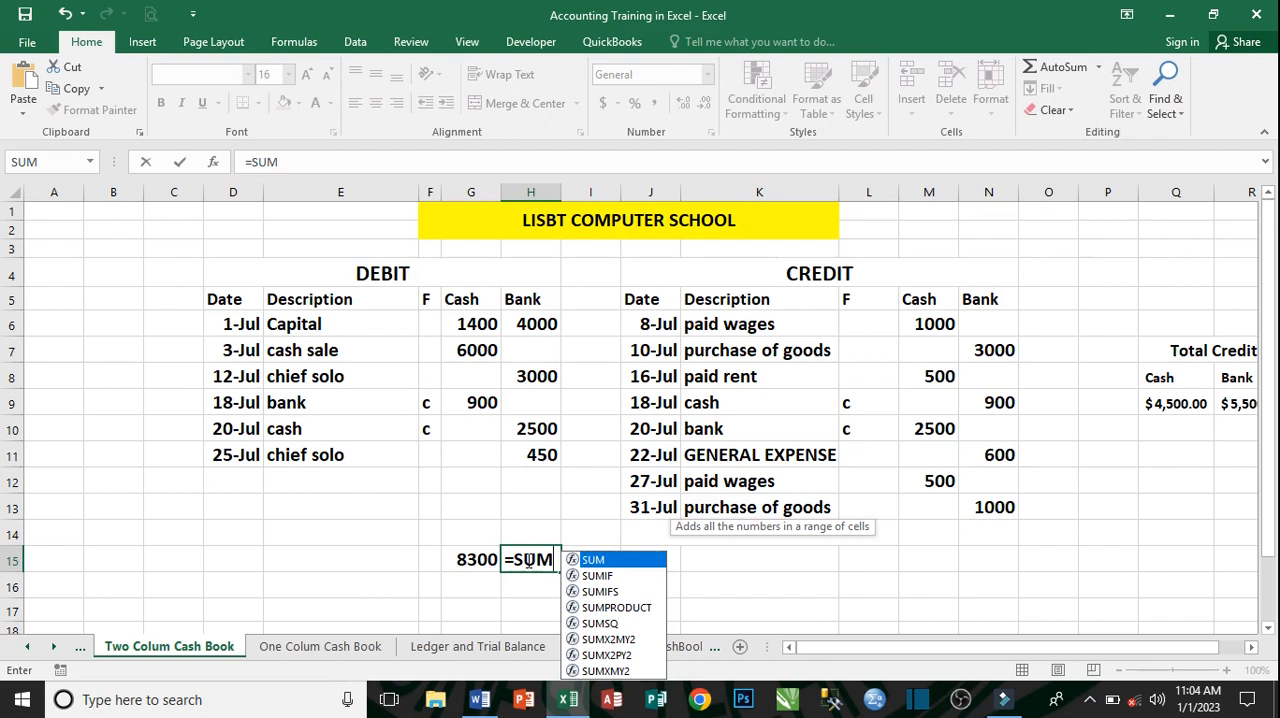
type("(")
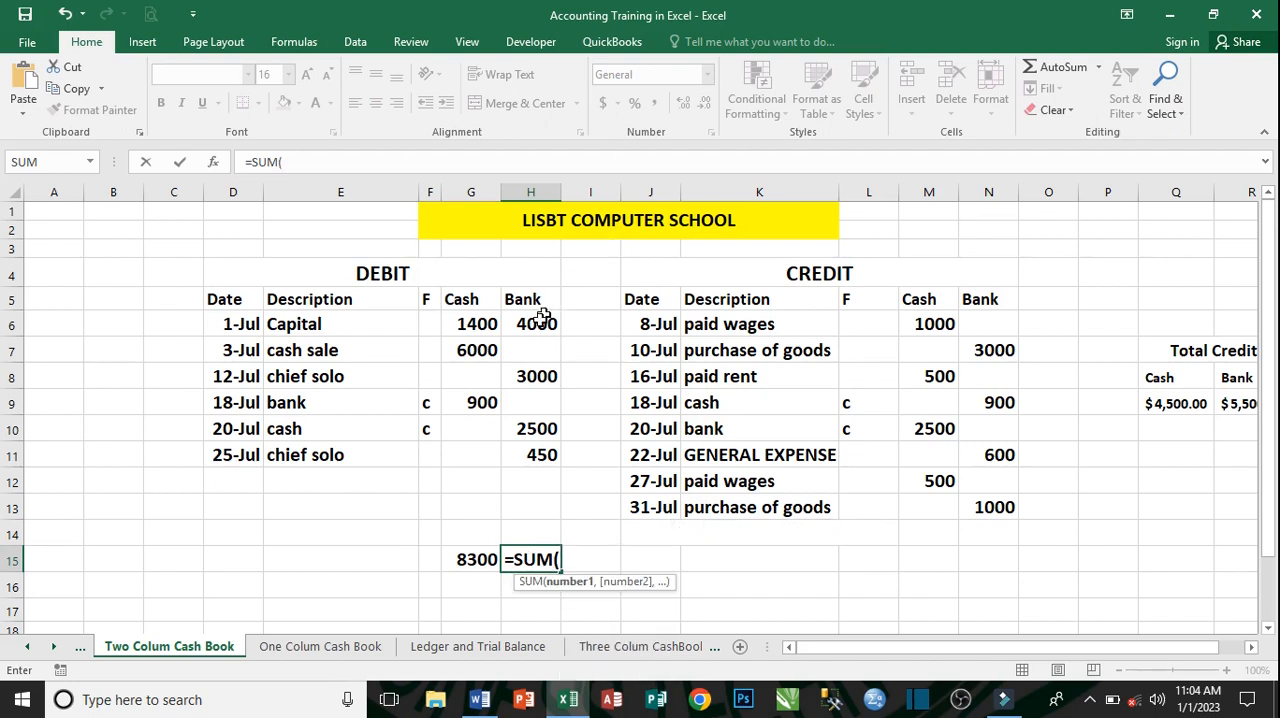
left_click_drag(537, 322, 531, 458)
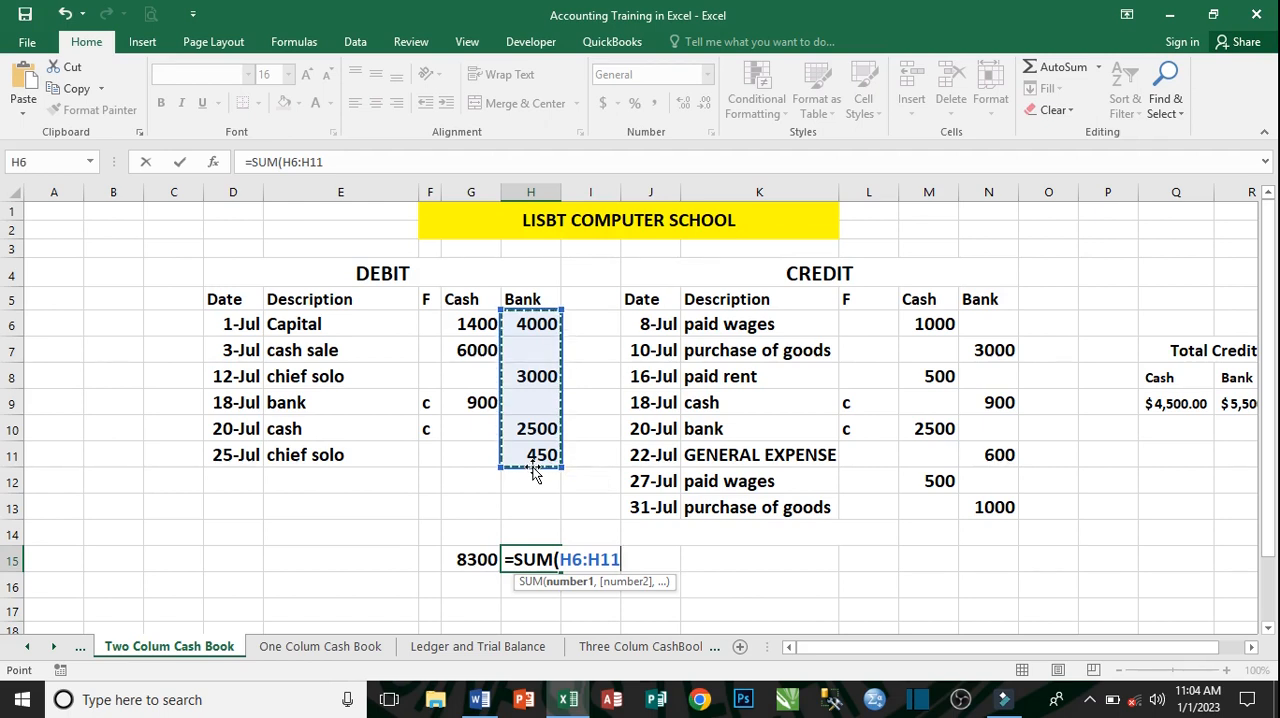
type("(")
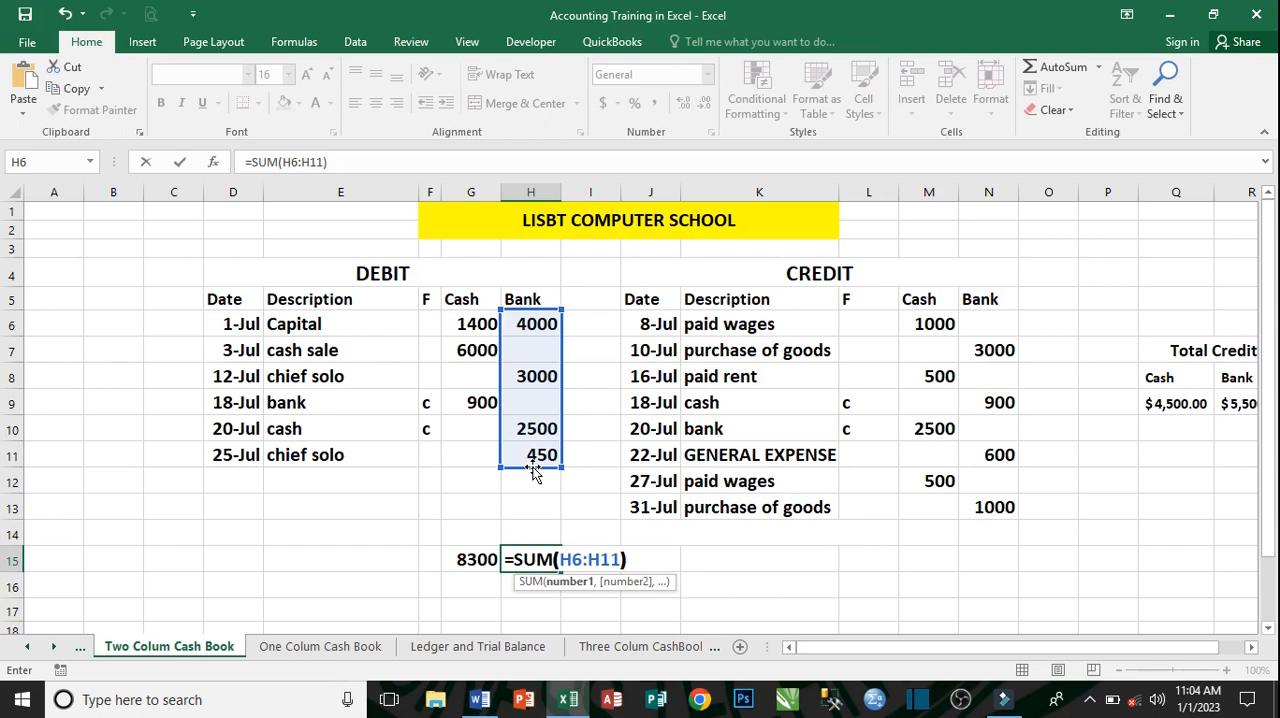
key("Return")
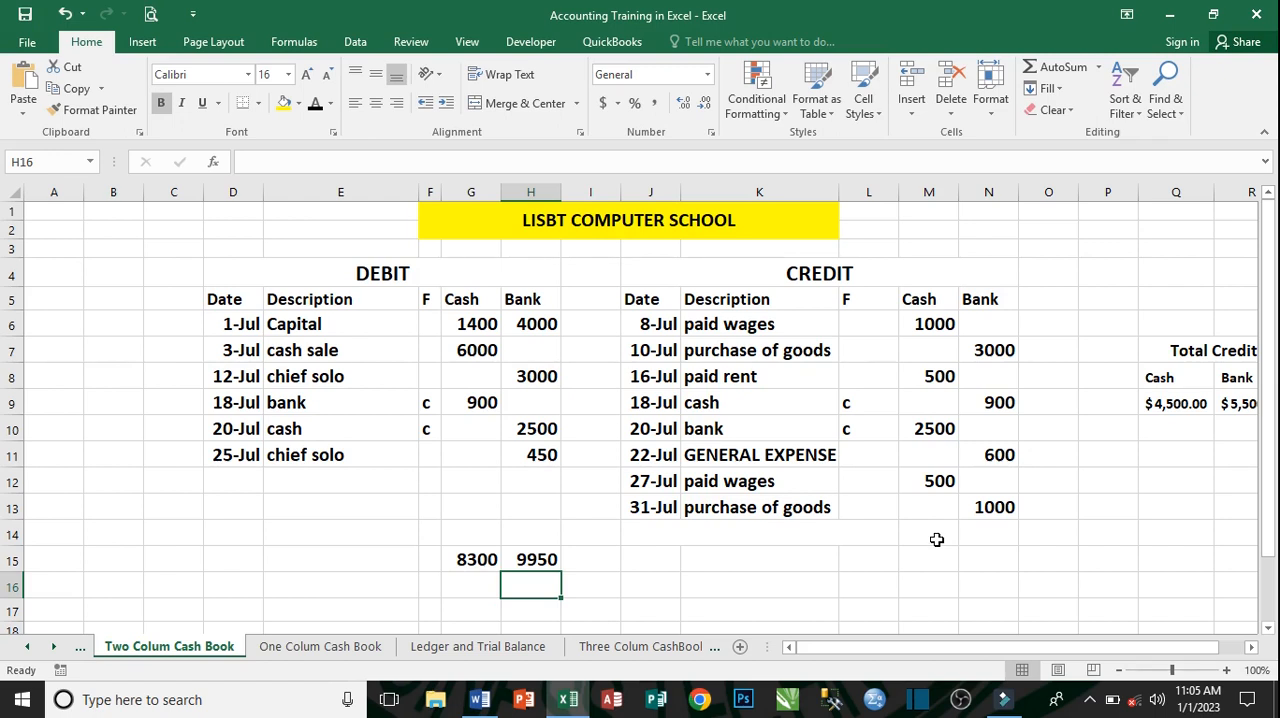
left_click(1110, 428)
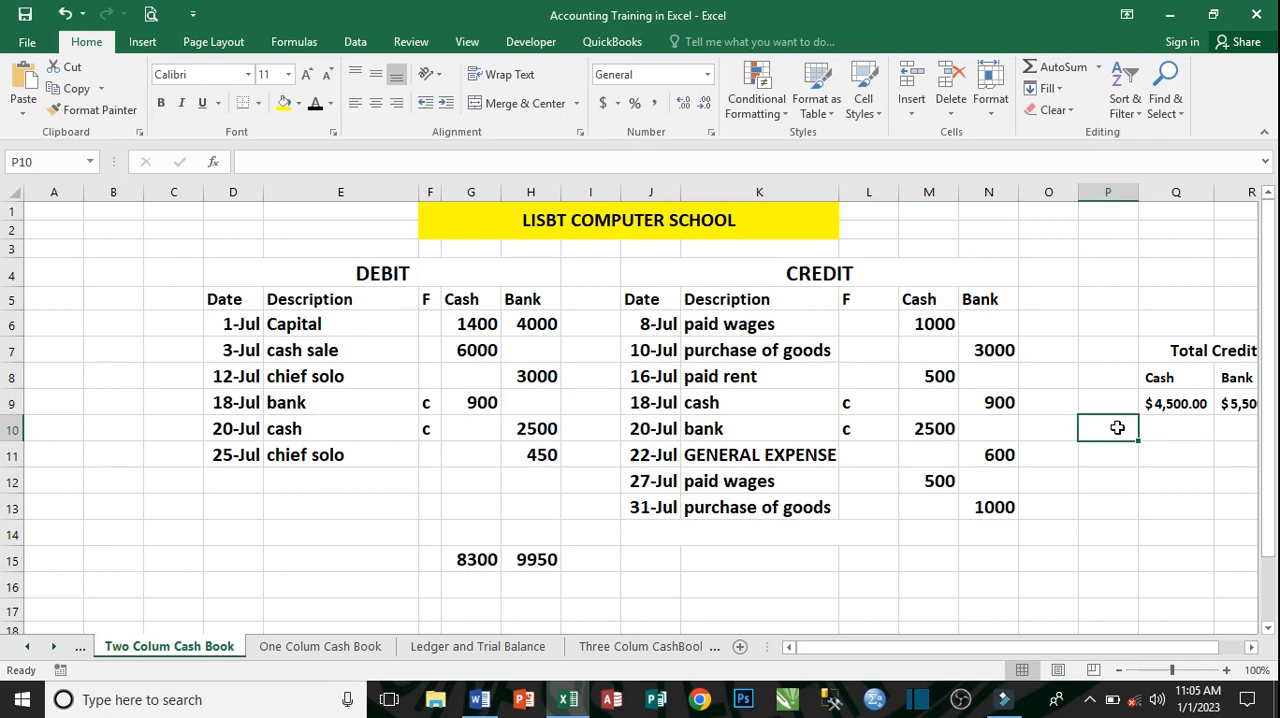
left_click(1128, 486)
left_click(1124, 248)
left_click(1121, 510)
left_click(1060, 302)
- Total the credit Cash column in cell P12, outside the cash book, with the formula =SUM(M6:M12)
left_click(1108, 495)
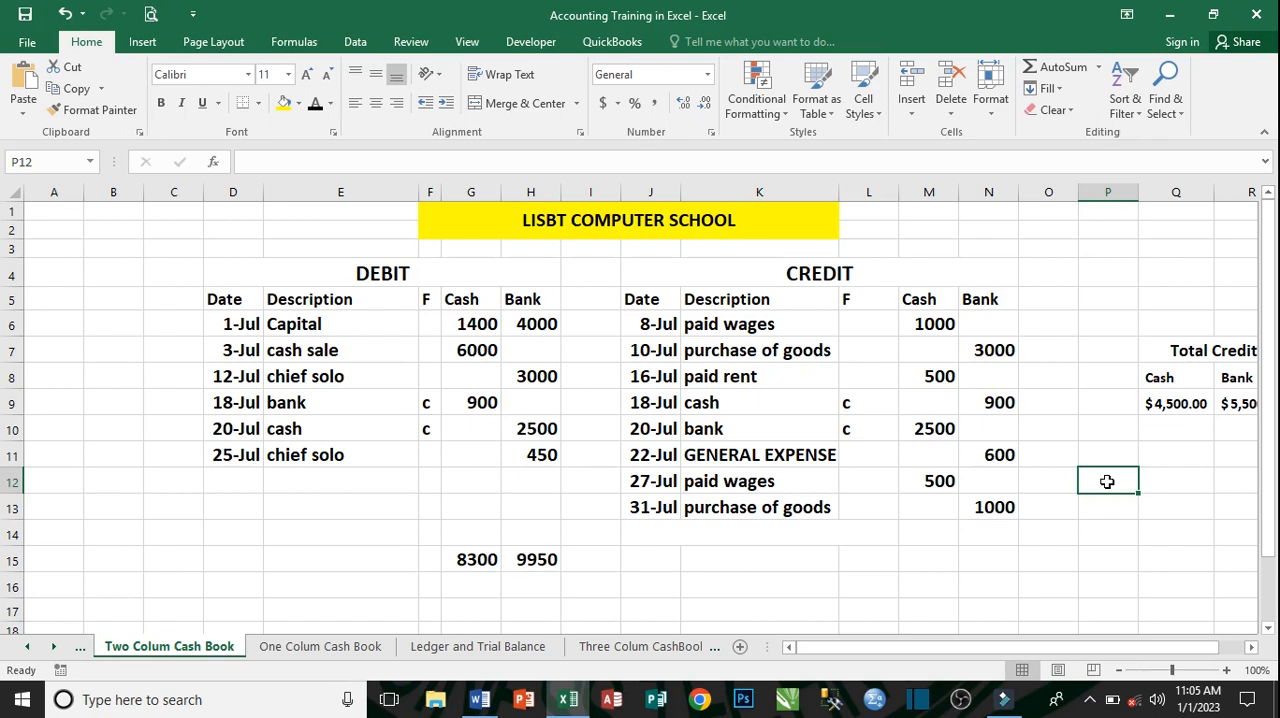
type("0")
type("=")
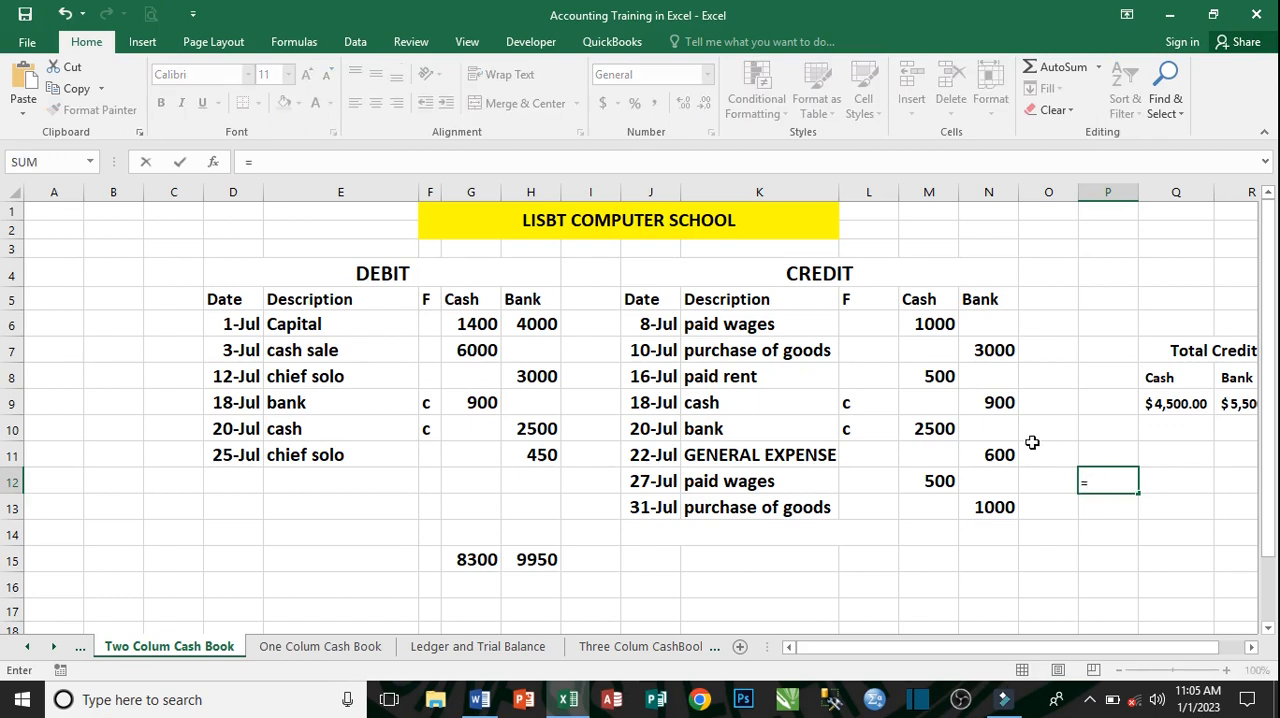
type("SUM")
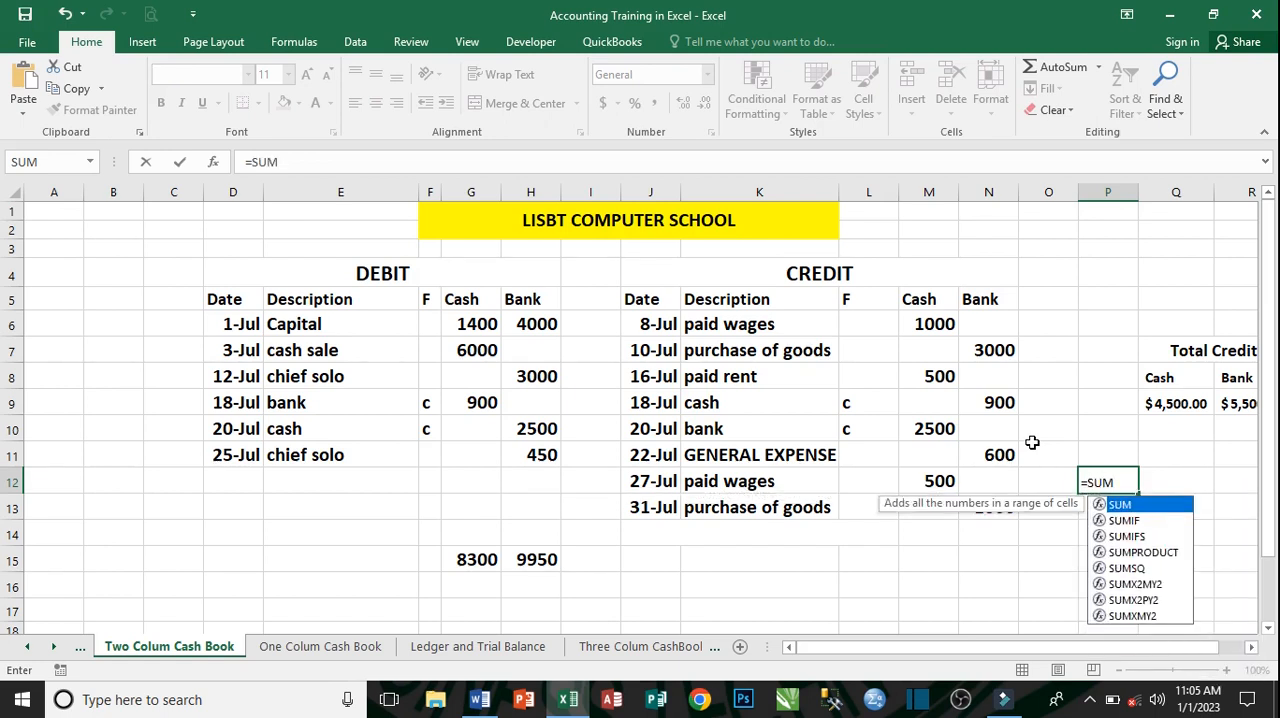
type("(")
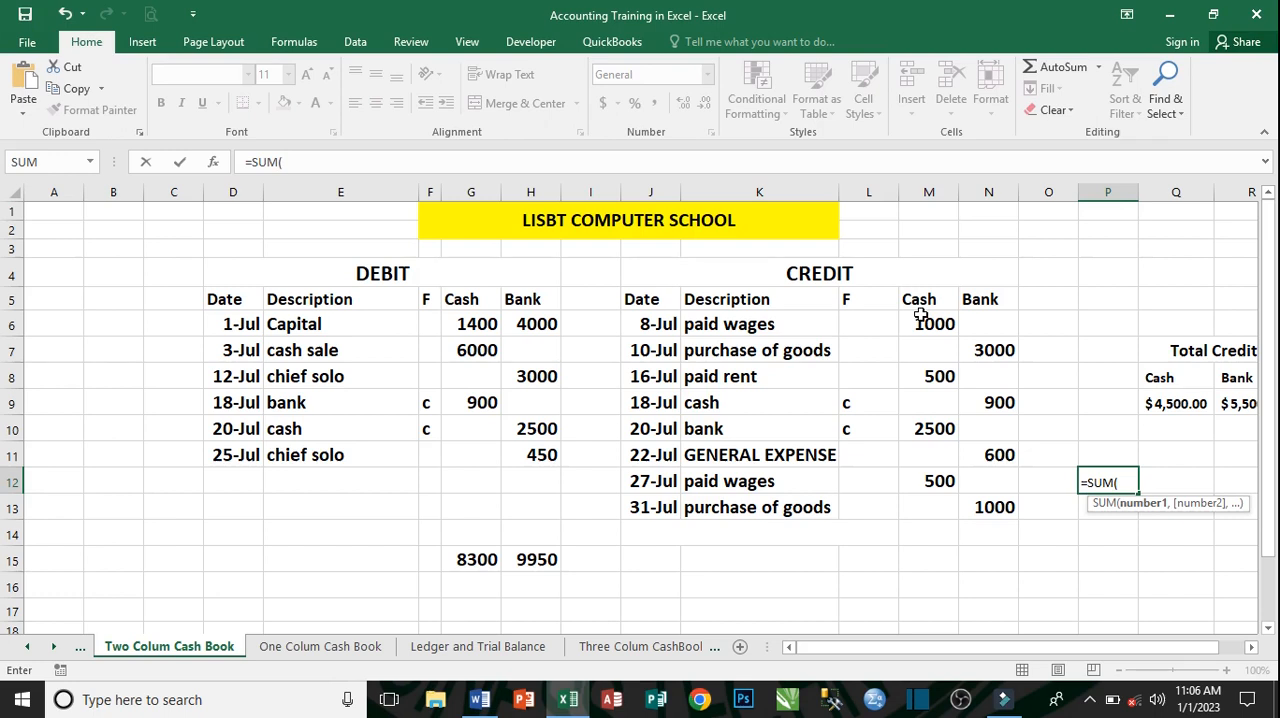
left_click_drag(923, 316, 920, 483)
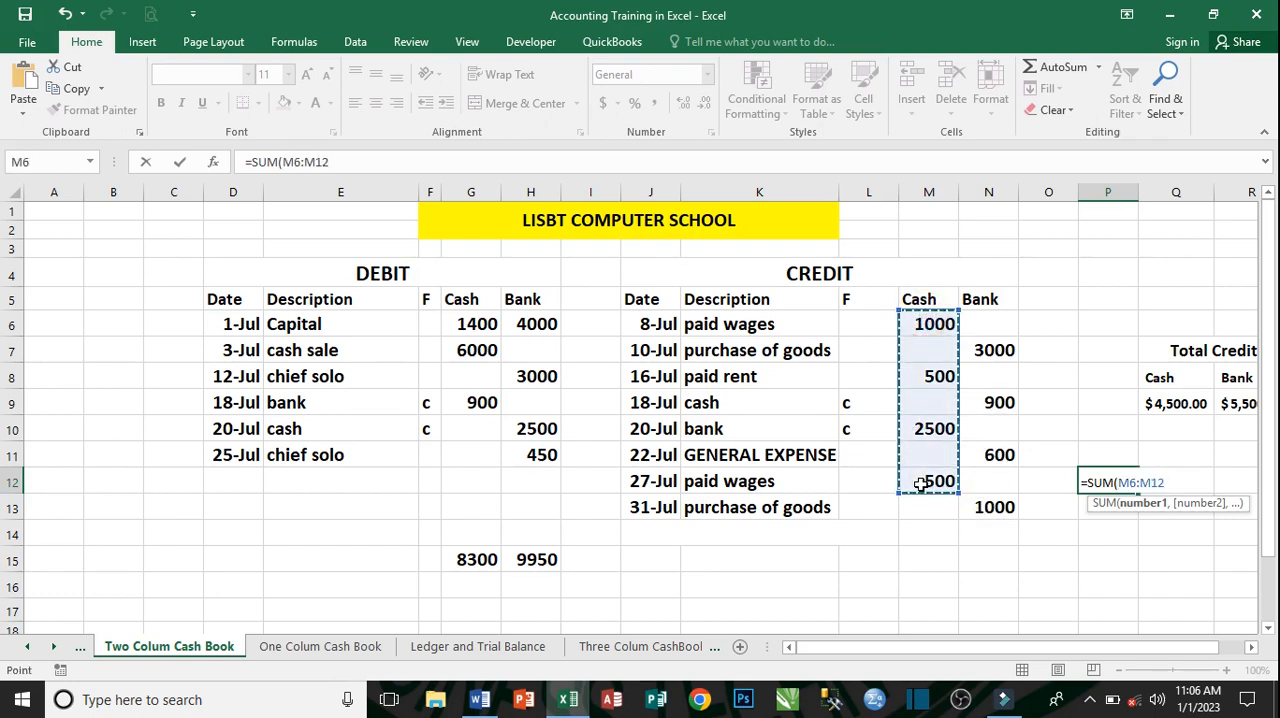
type(")")
key("Return")
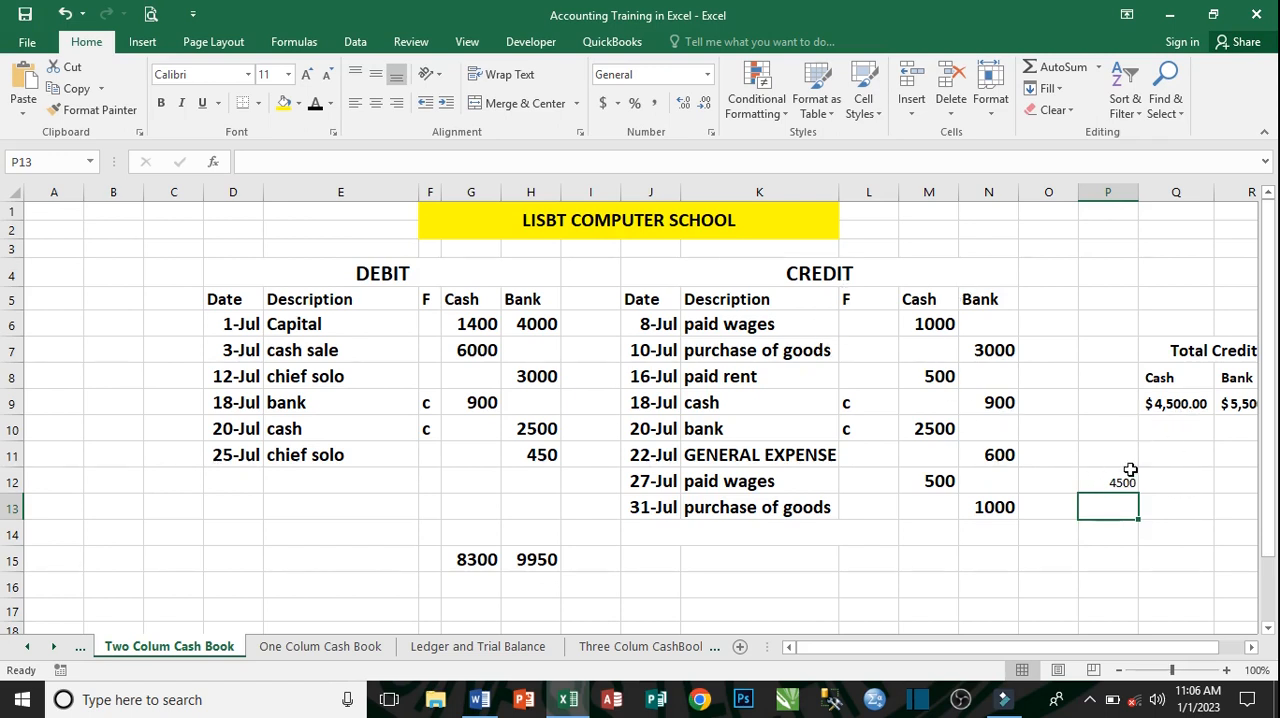
- Total the credit Bank column in cell Q12 with the formula =SUM(N6:N13)
left_click(1193, 483)
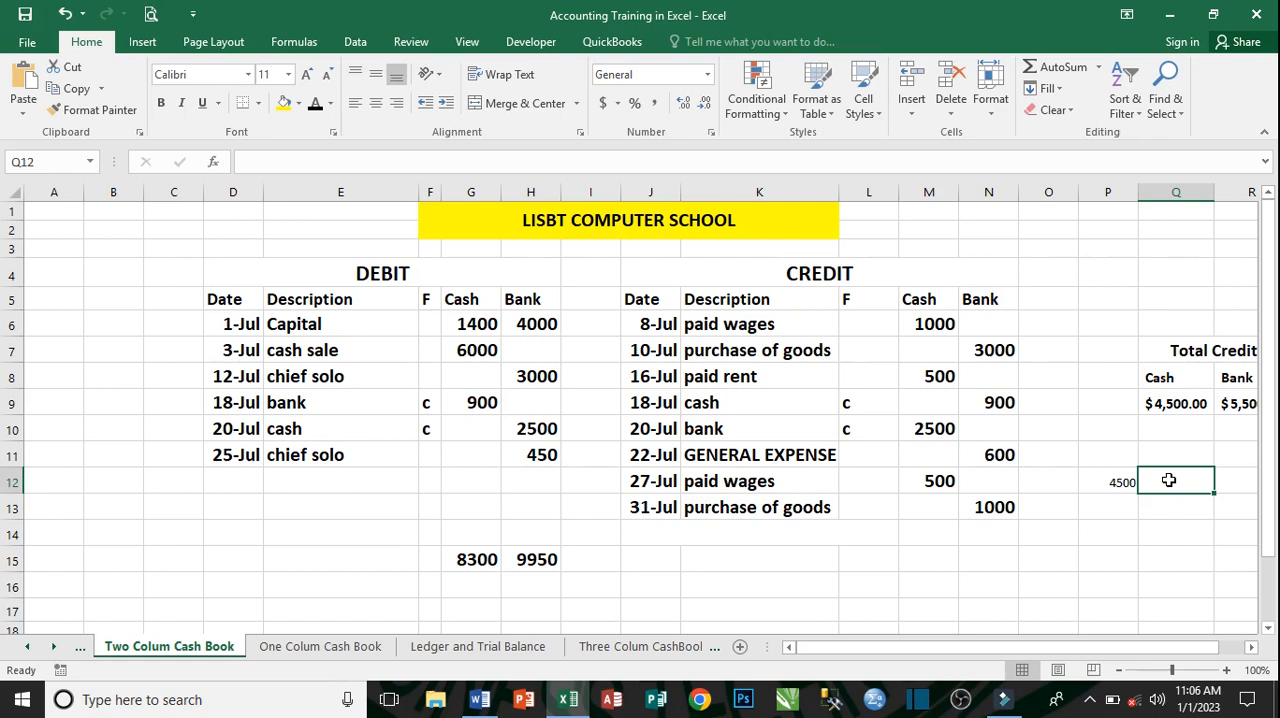
type("0")
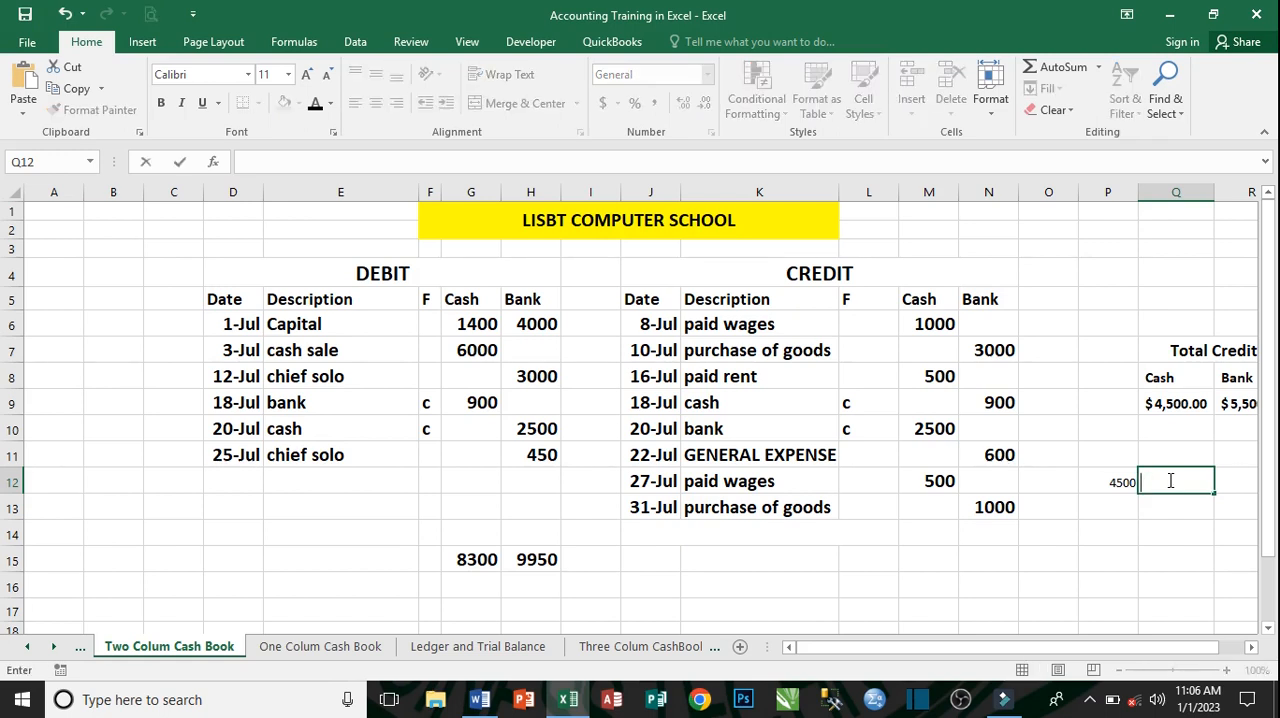
type("SUM")
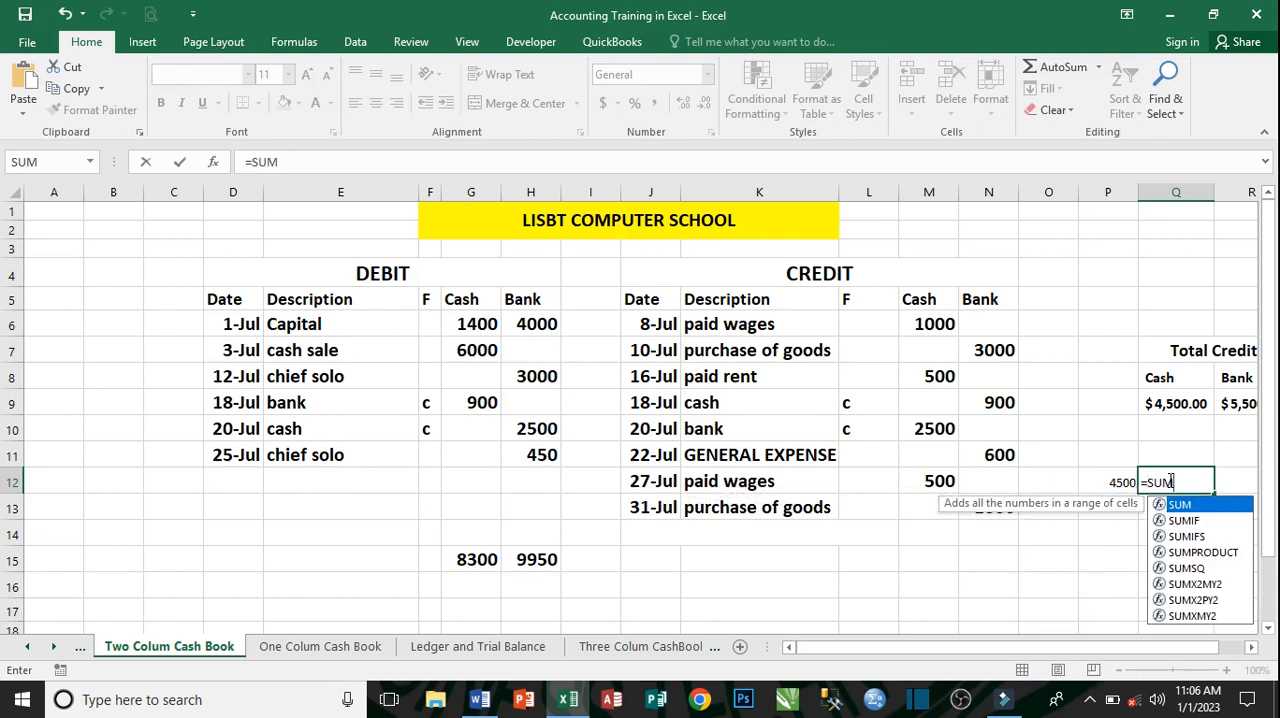
type("(")
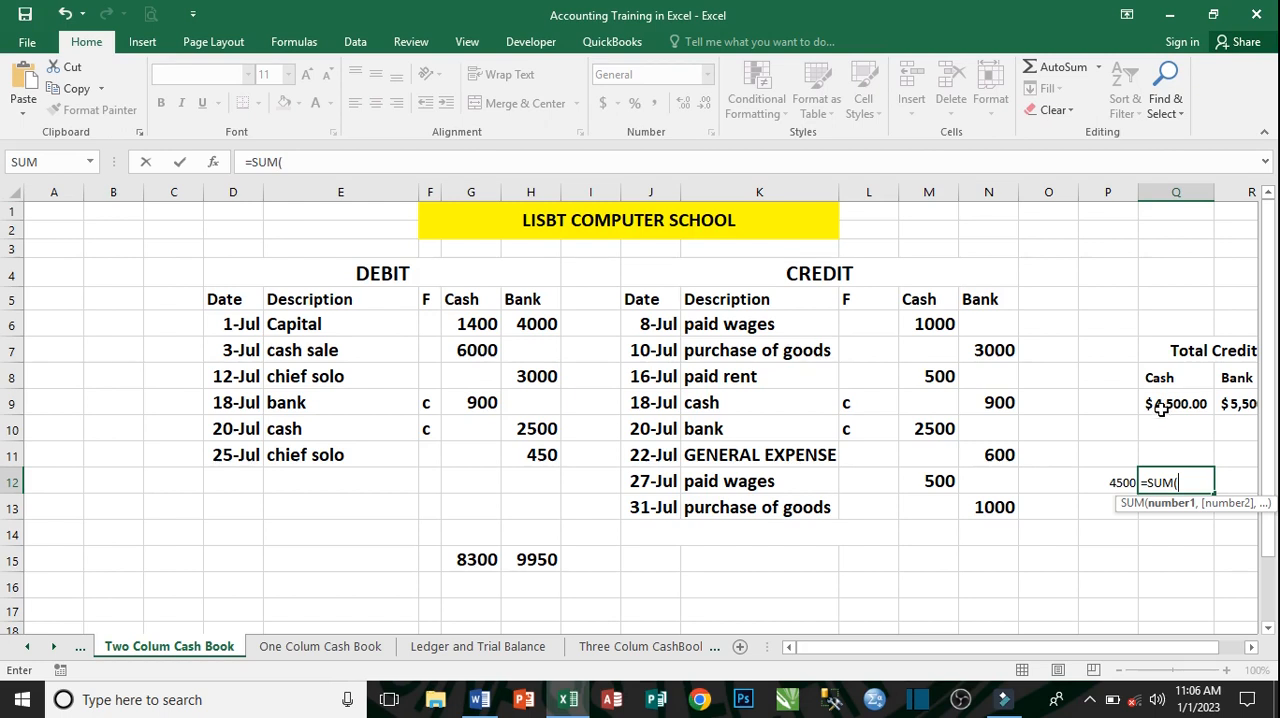
left_click_drag(997, 328, 997, 510)
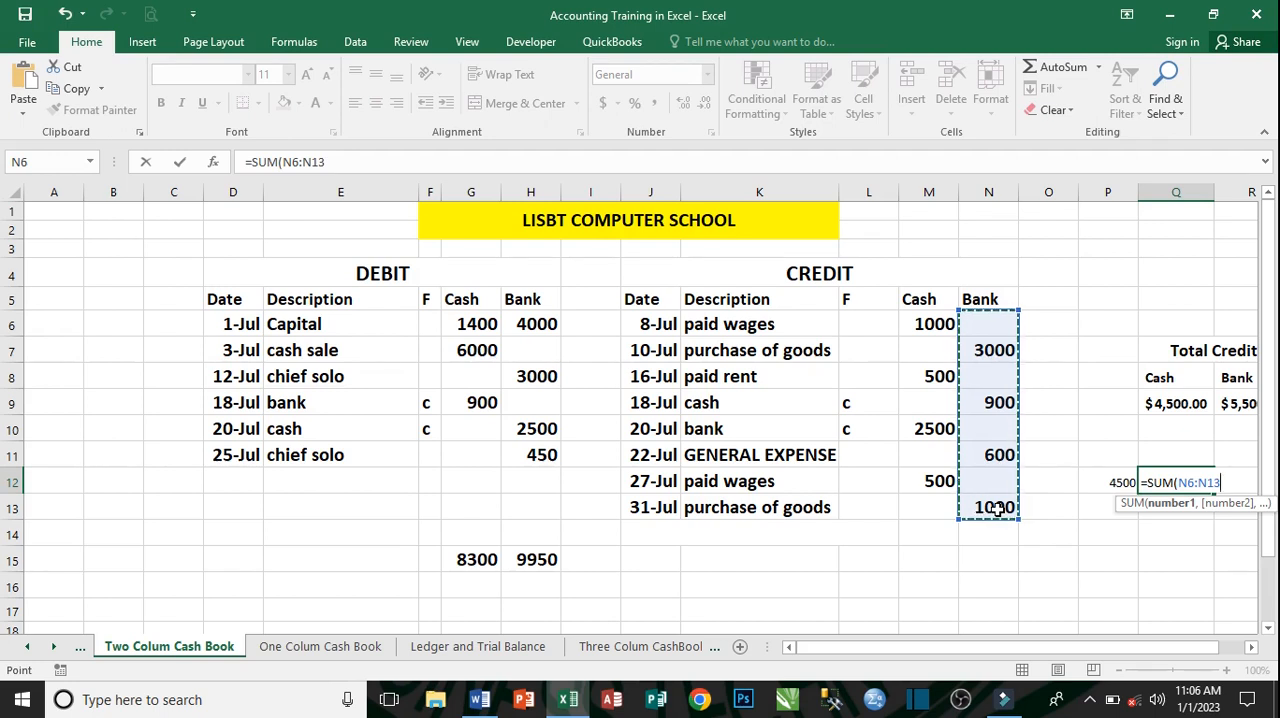
type(")")
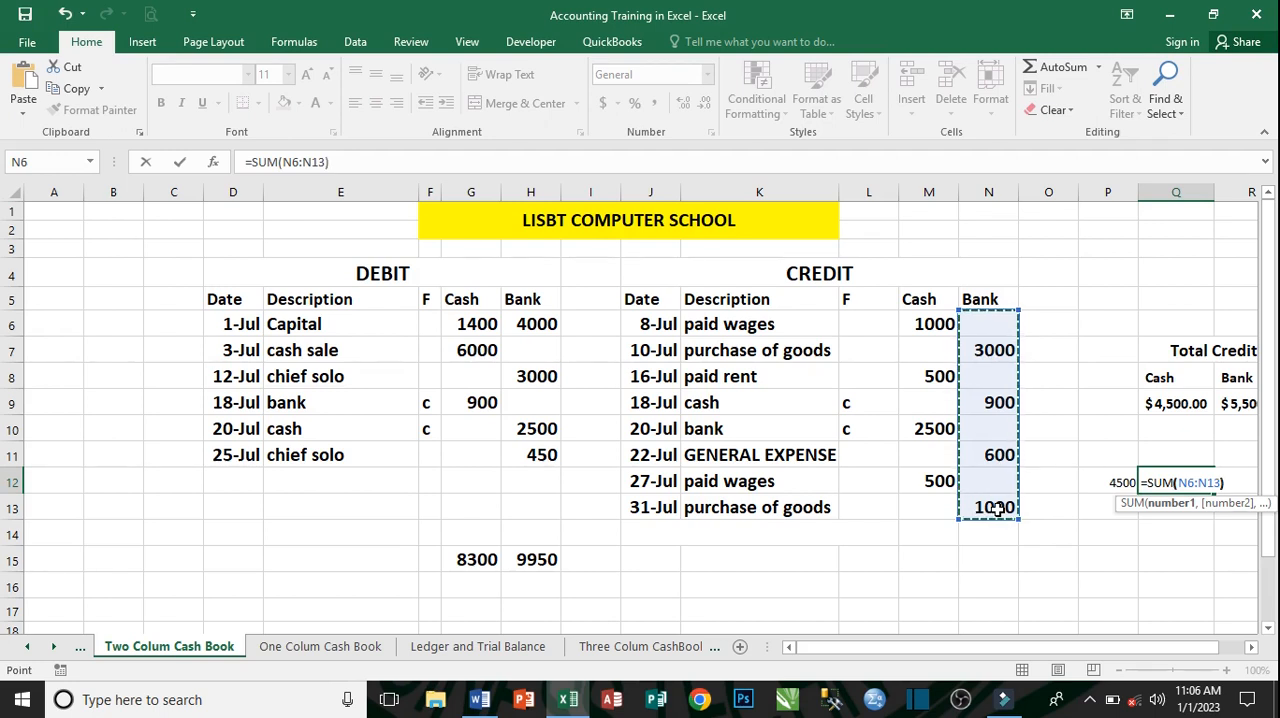
key("Return")
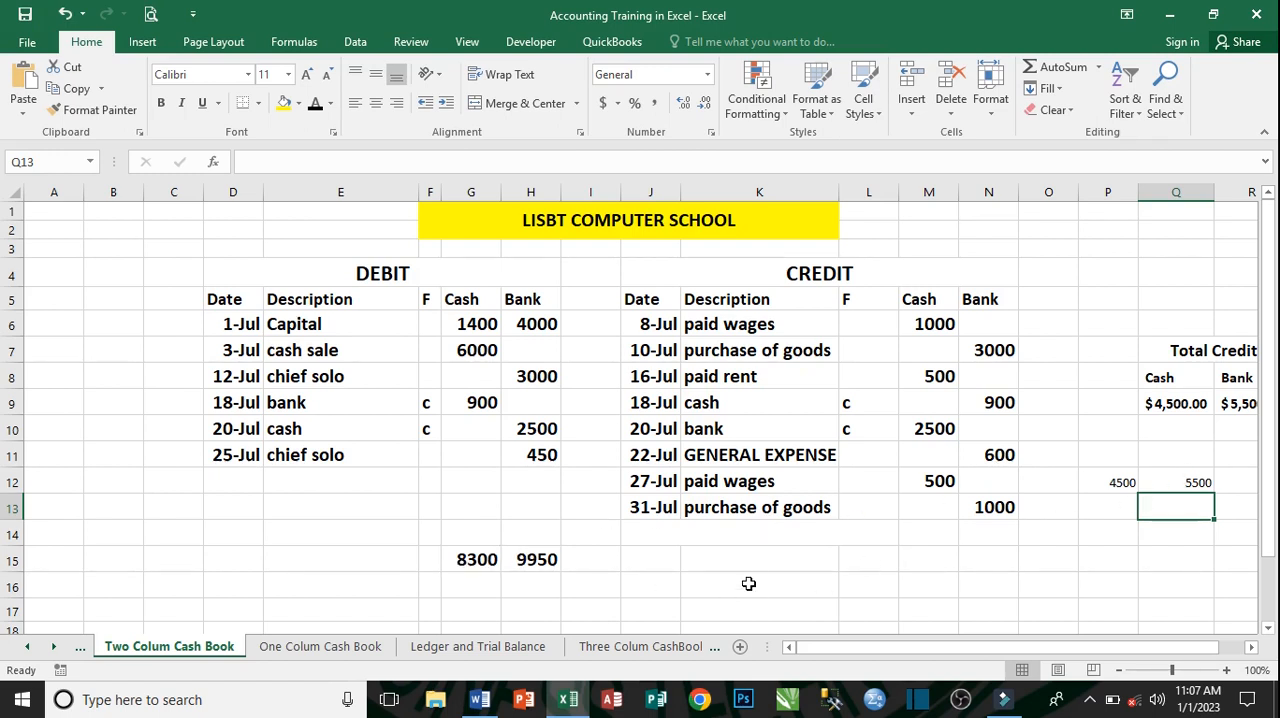
- Enter the balancing totals on the credit side in row 15: 8300 under Cash and 9950 under Bank
left_click(878, 559)
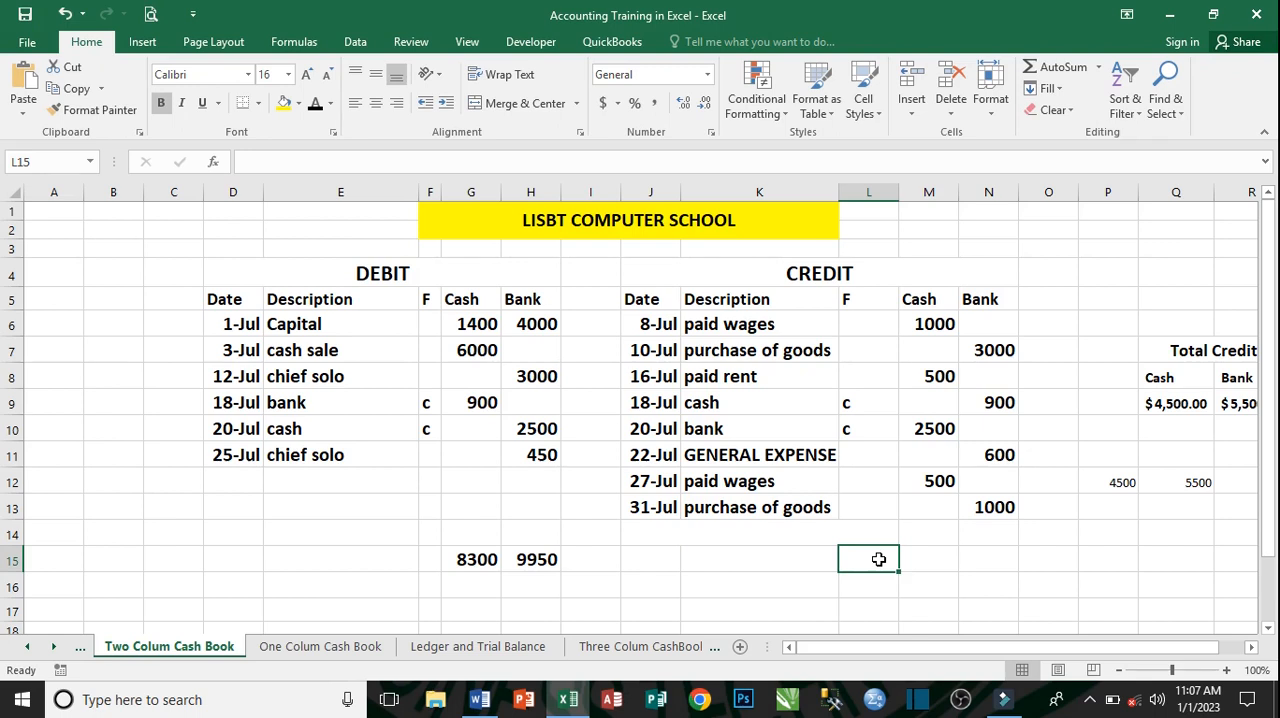
left_click(931, 569)
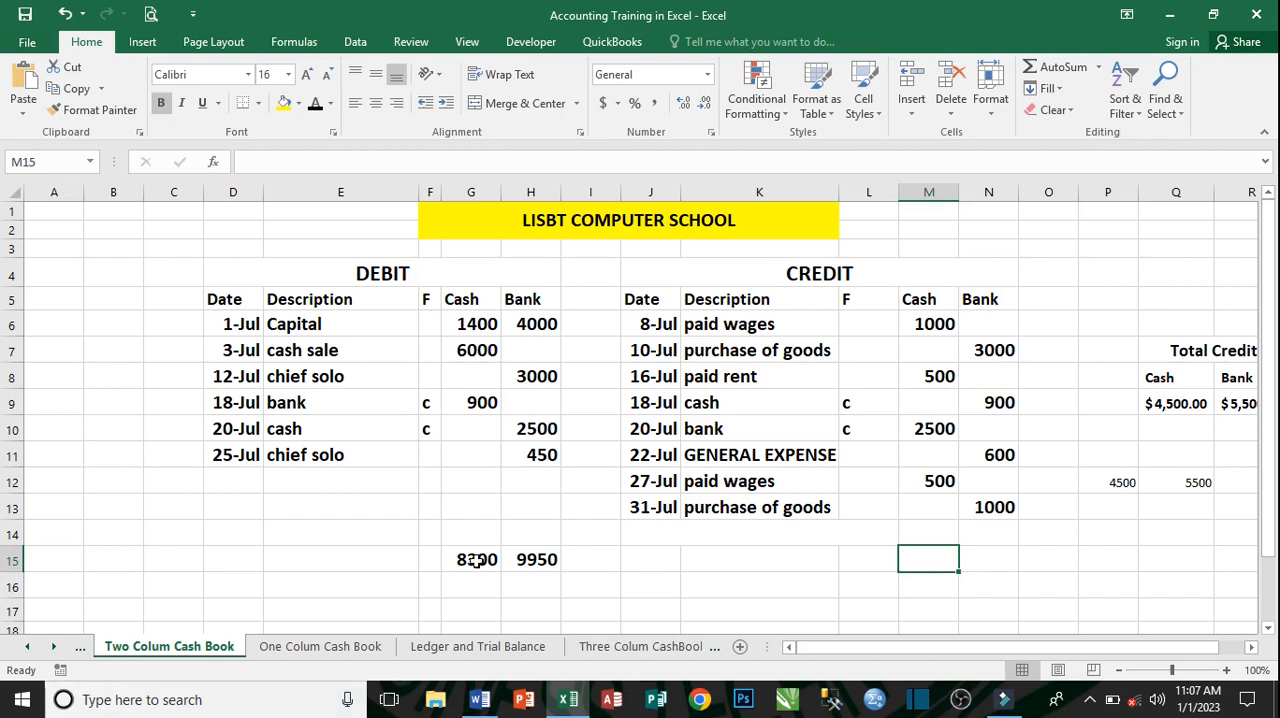
type("83")
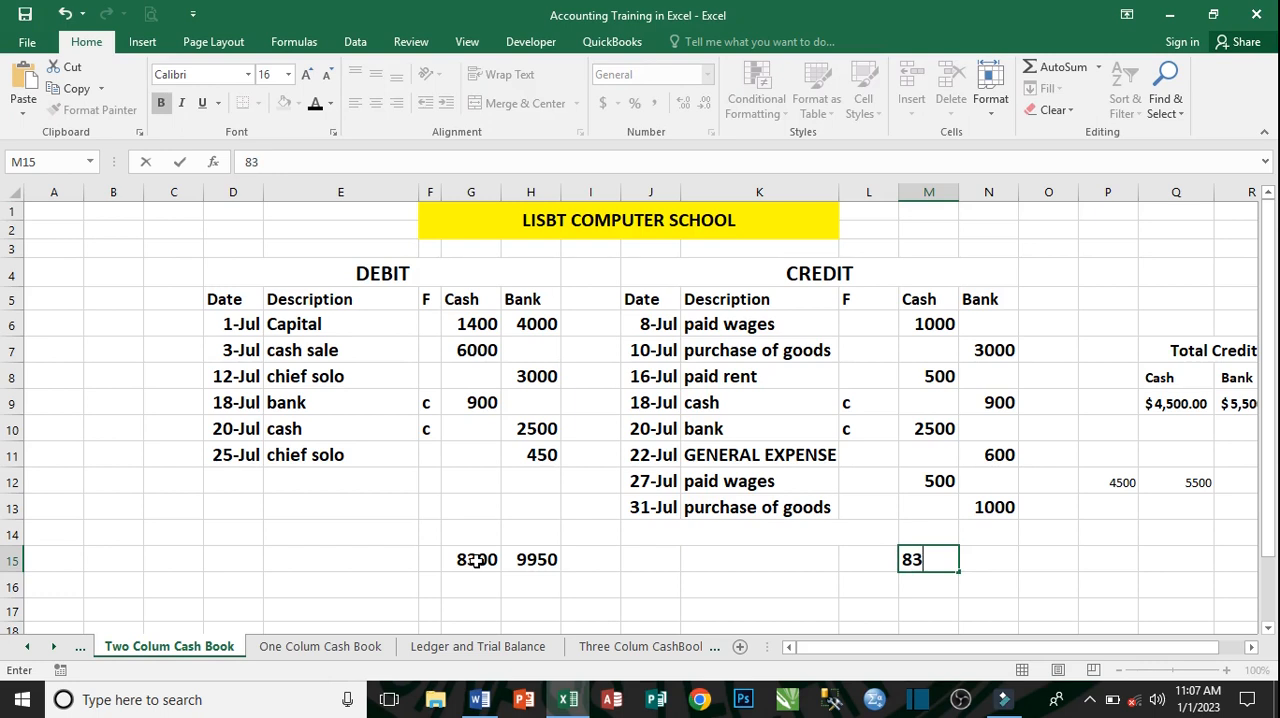
type("00")
left_click(994, 560)
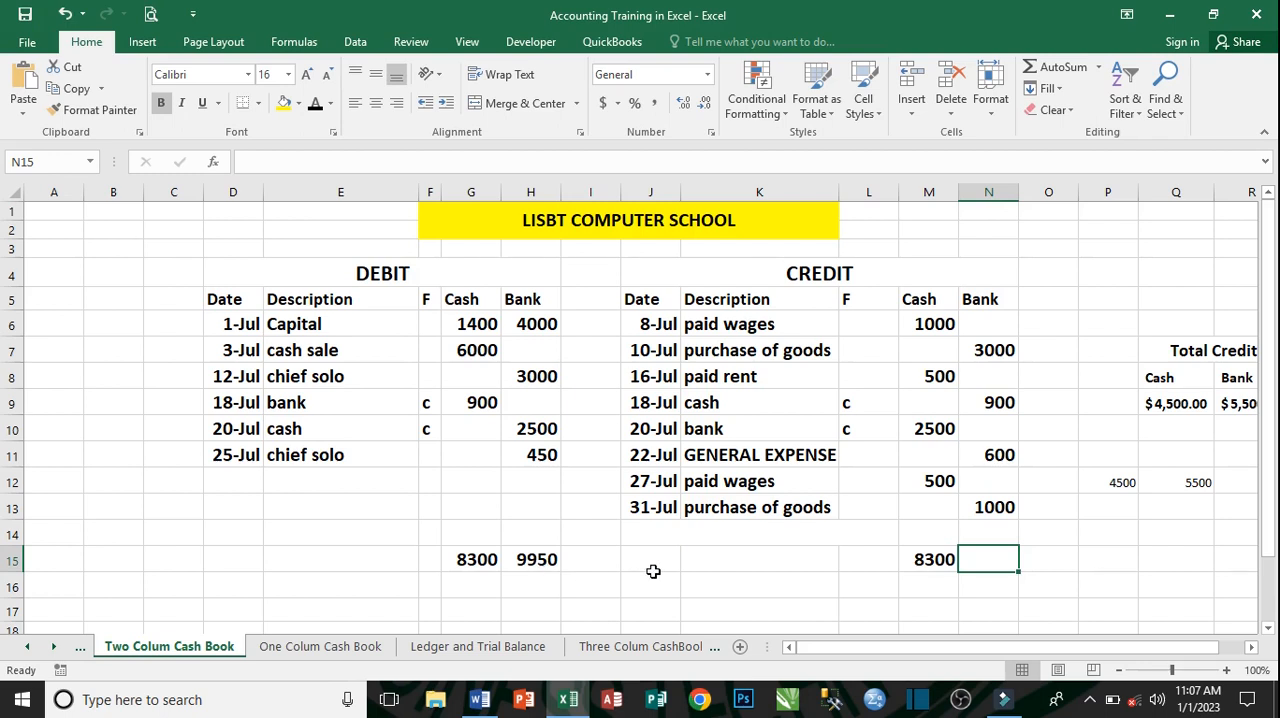
type("9950")
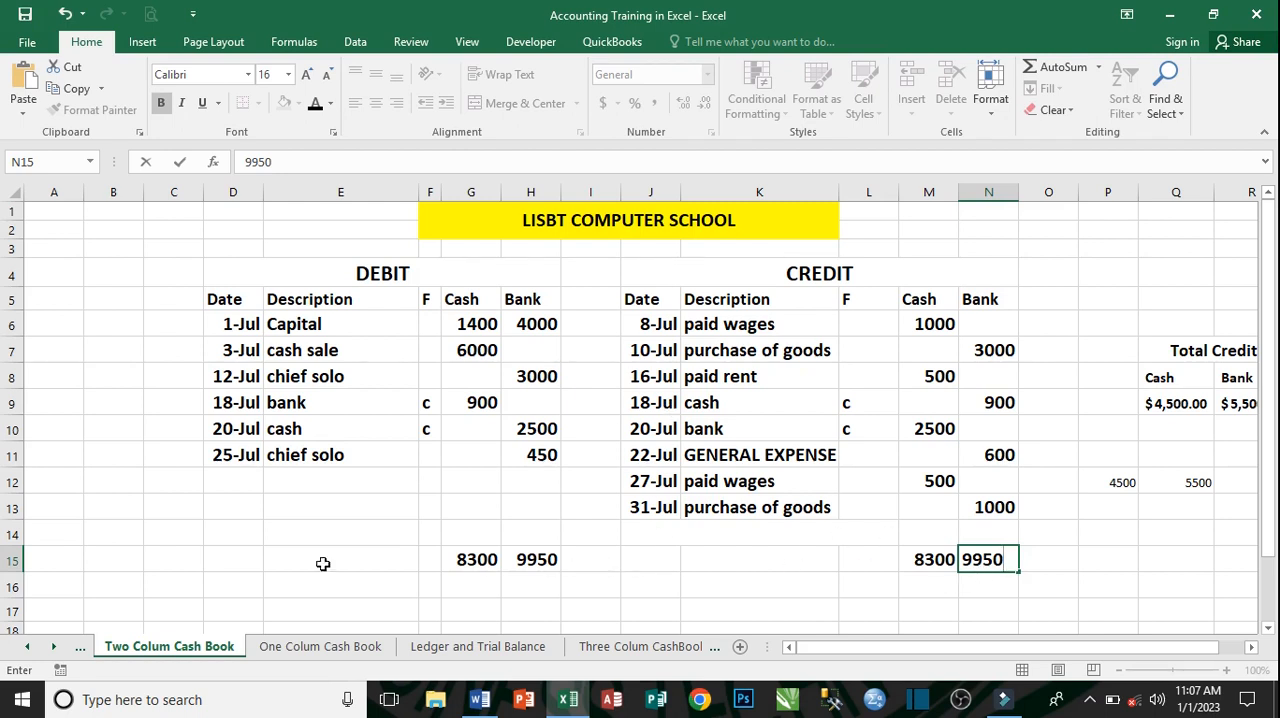
left_click(904, 566)
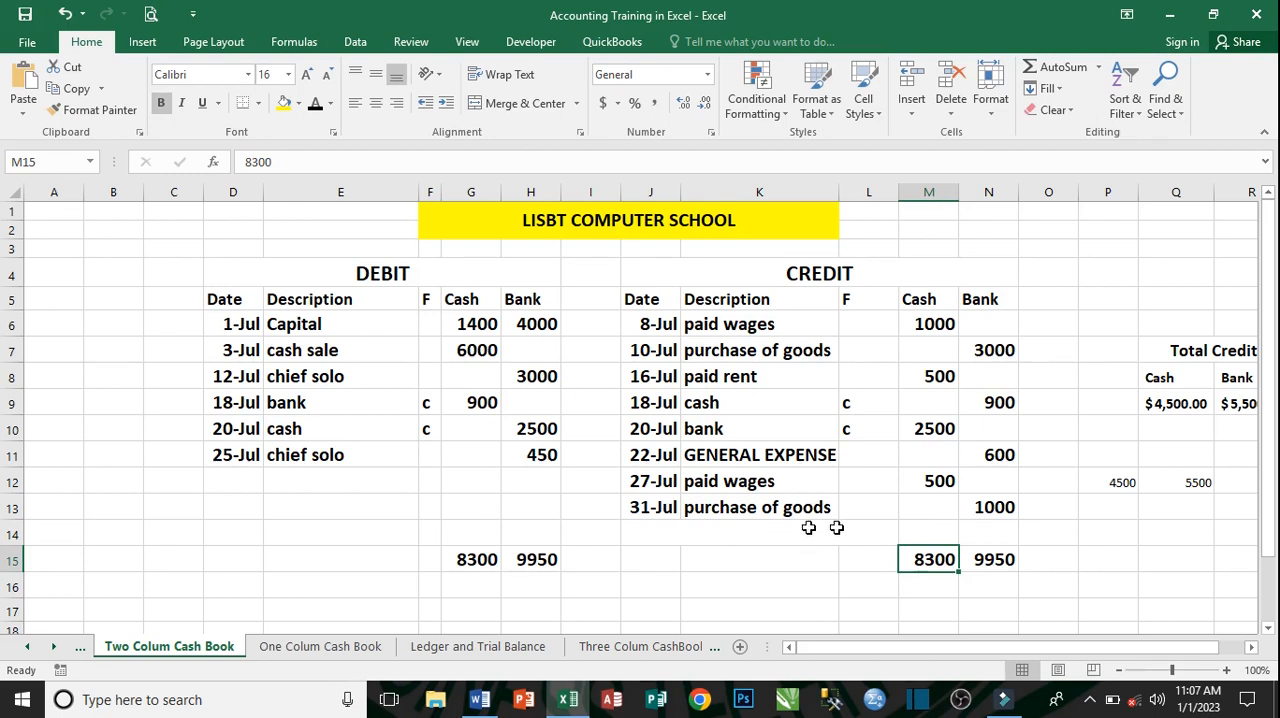
- Label the merged cell J14 below the 31-Jul credit entry as TOTAL BALANCE CREDIT
left_click(660, 535)
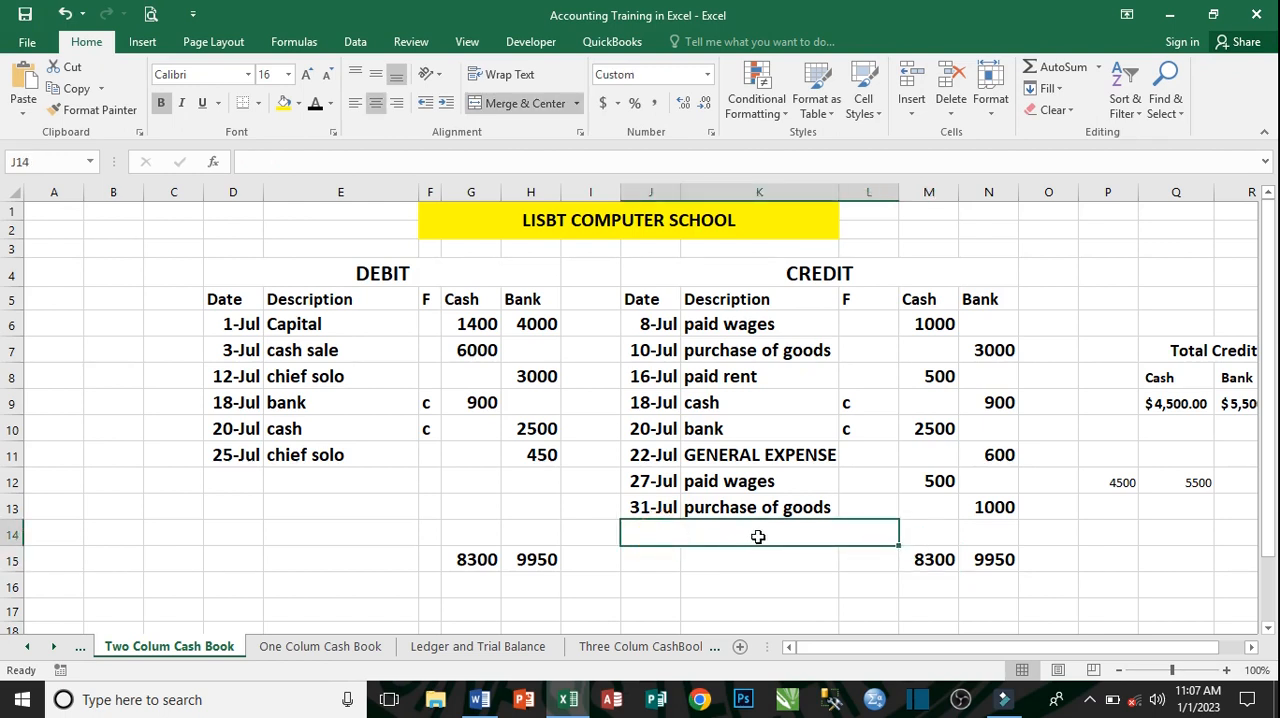
type("T")
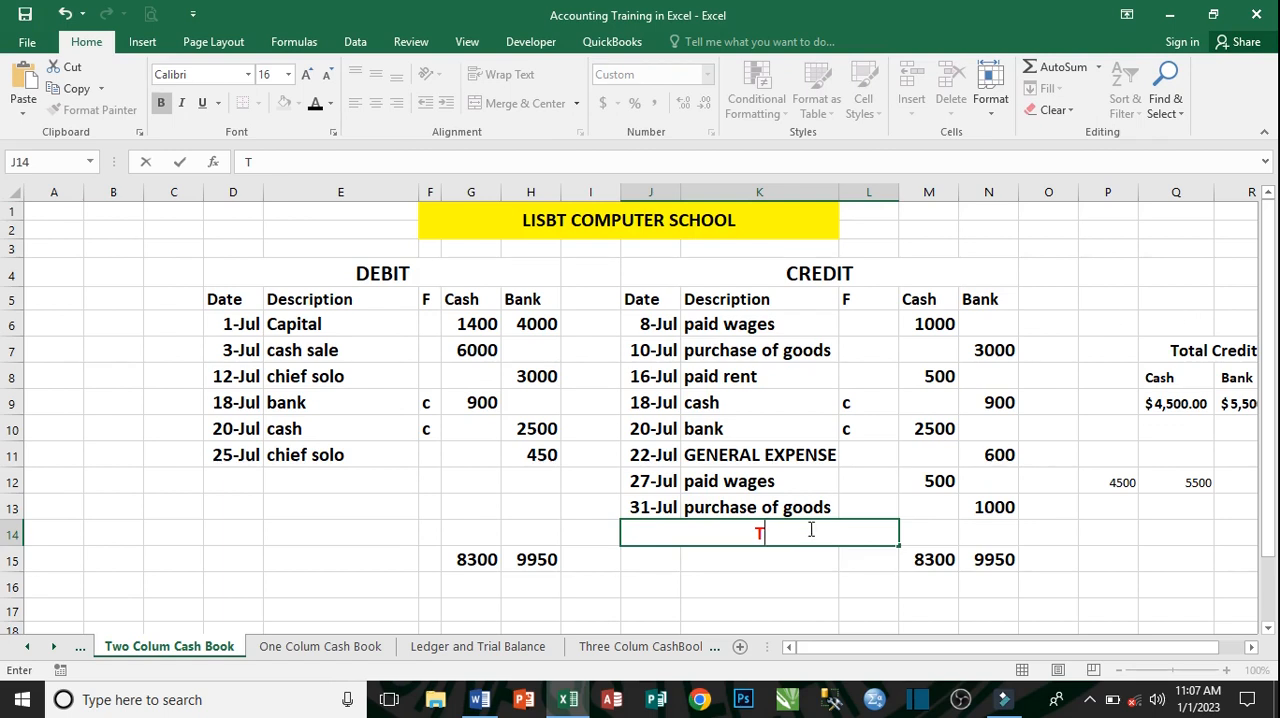
type("OTAL BA")
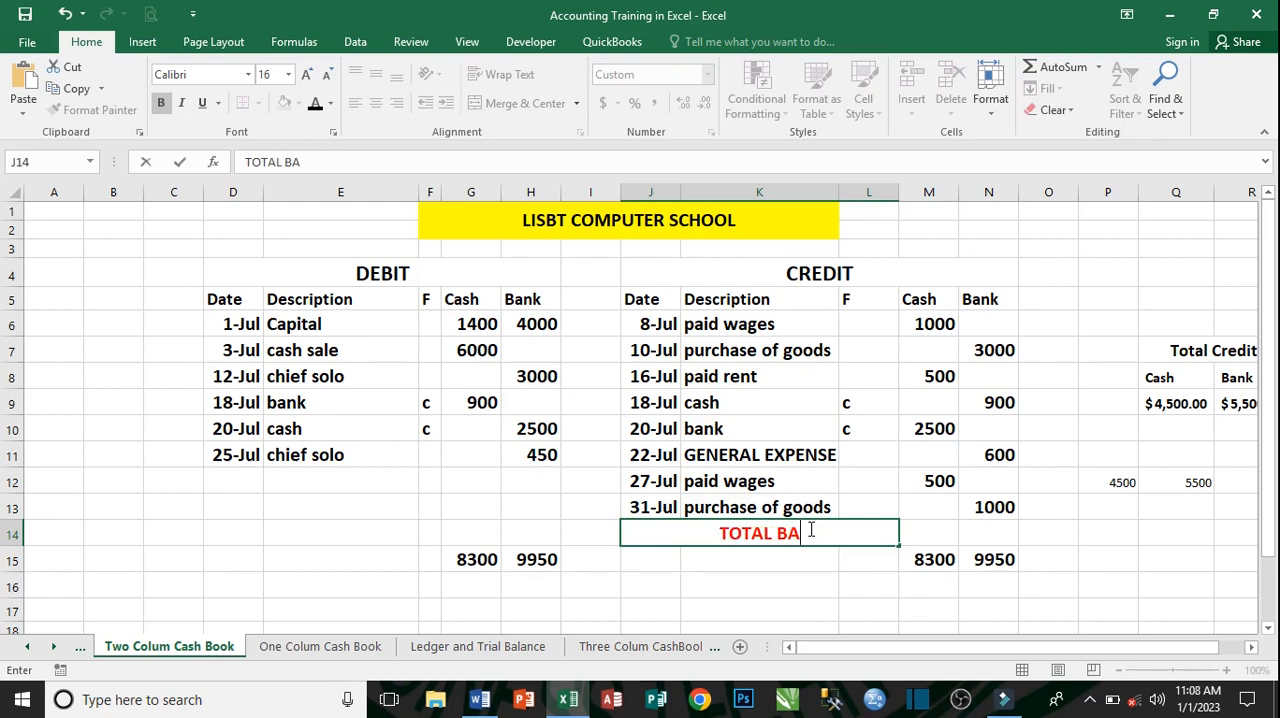
type("L")
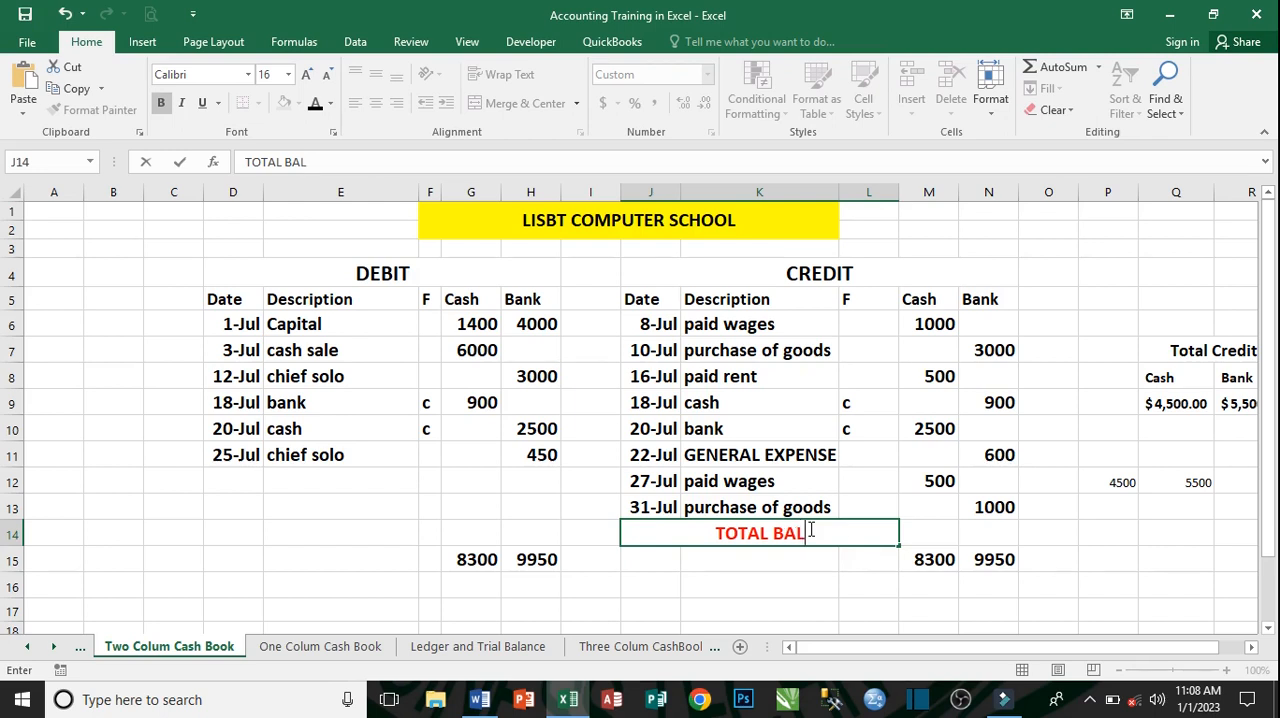
type("ANCE")
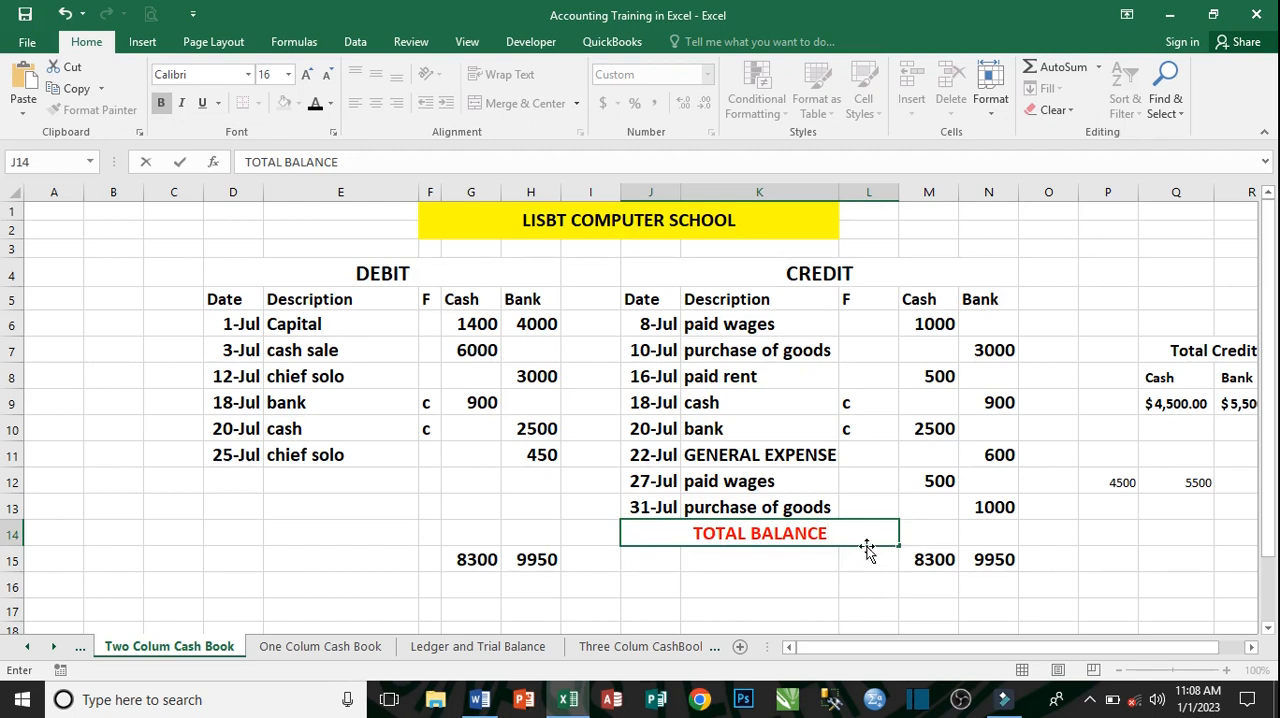
type("C")
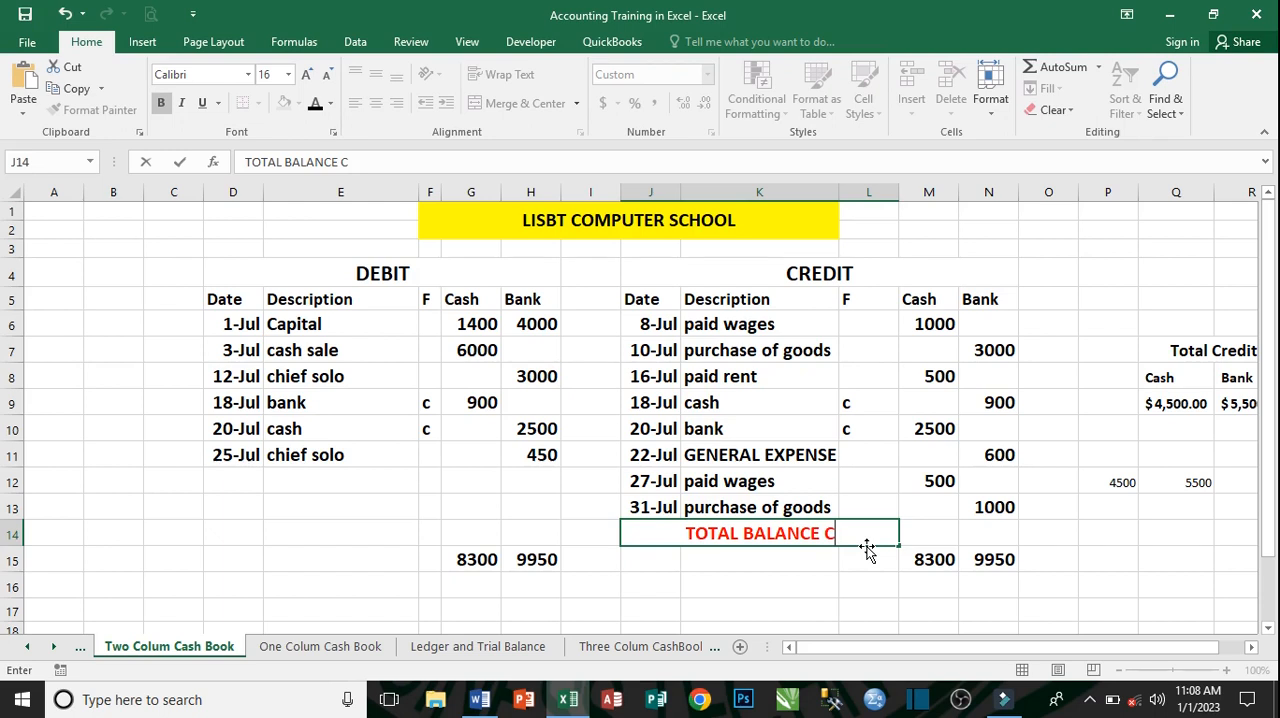
type("RE")
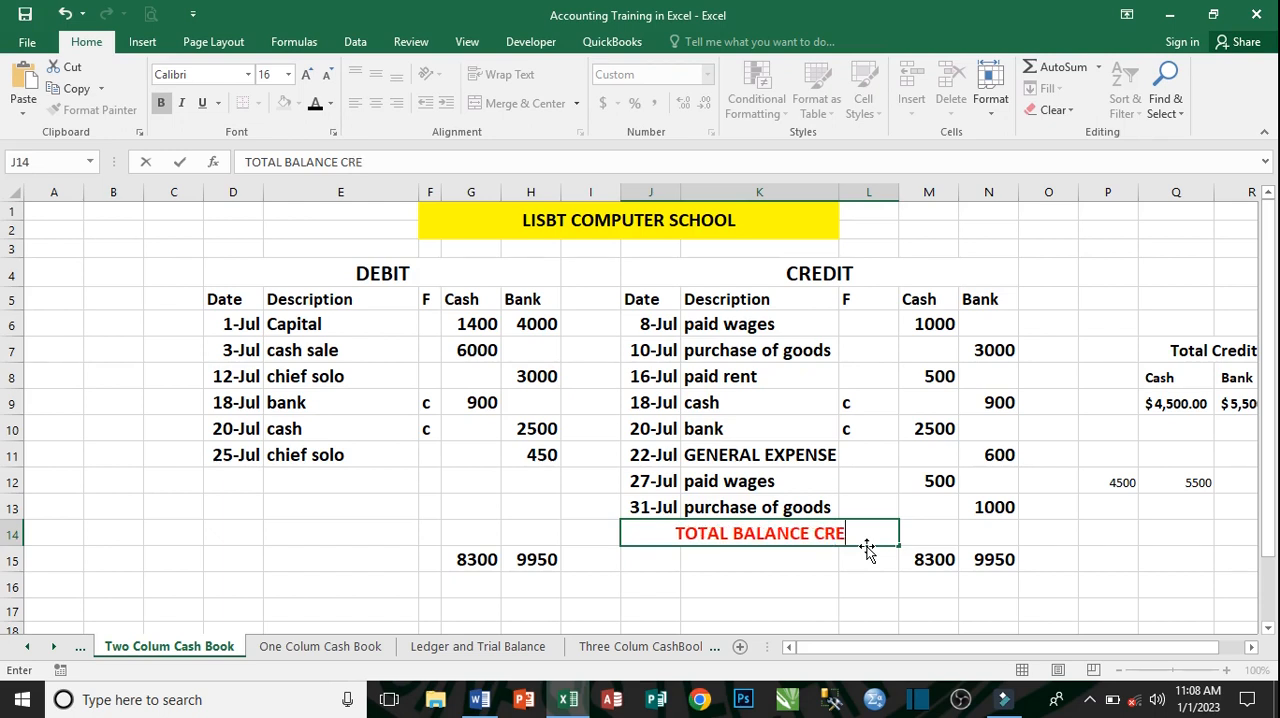
type("F")
key("BackSpace")
type("DIT")
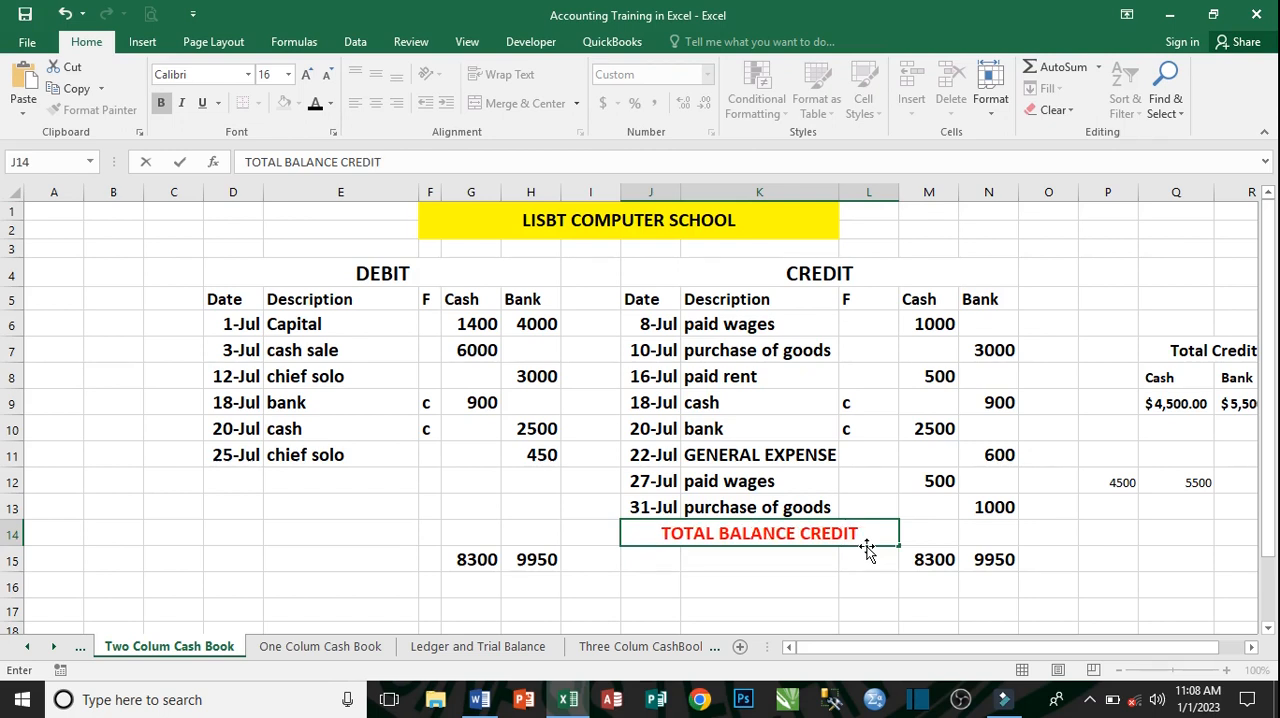
- Calculate the credit Cash balance in cell M14 with the formula =G15-P12
key("Tab")
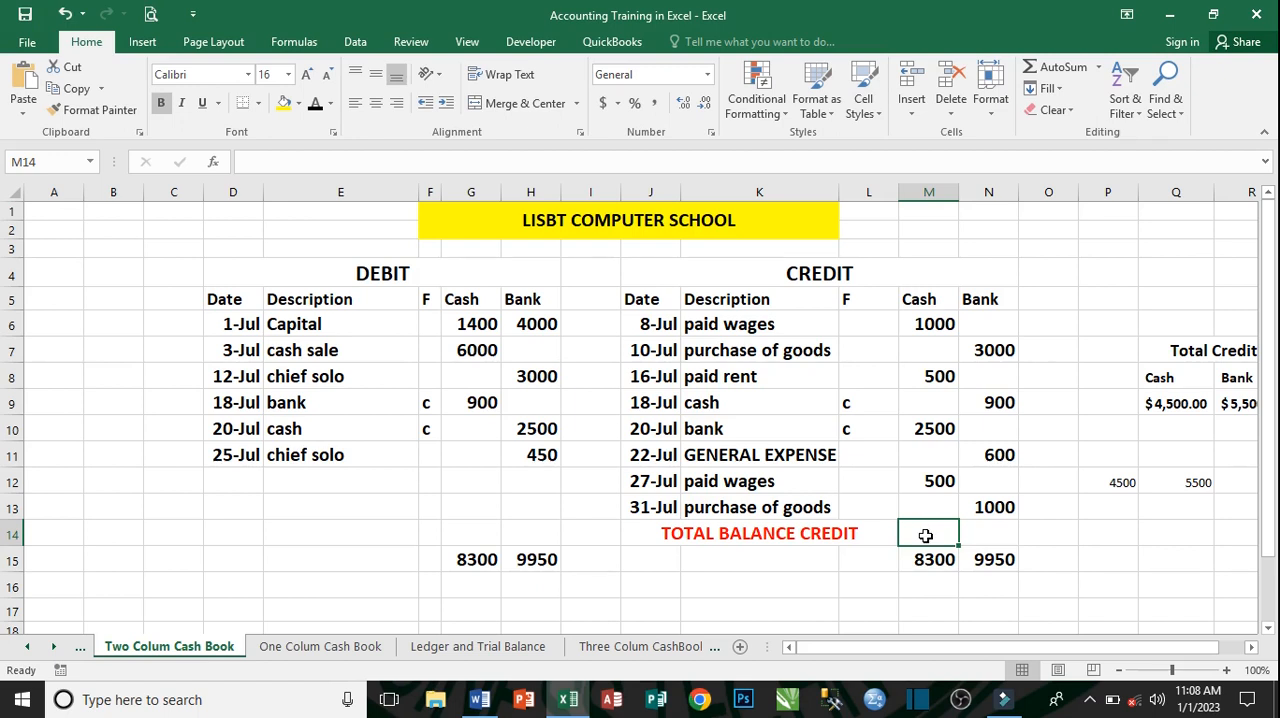
type("=")
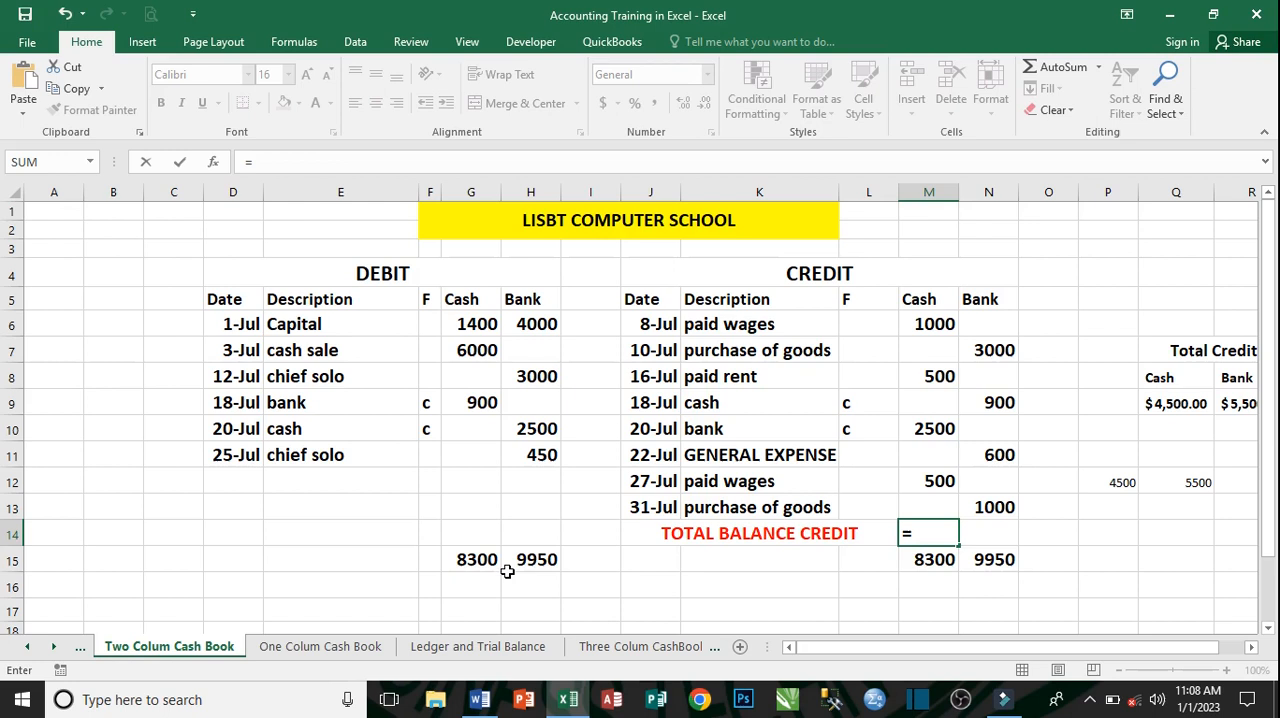
left_click(476, 560)
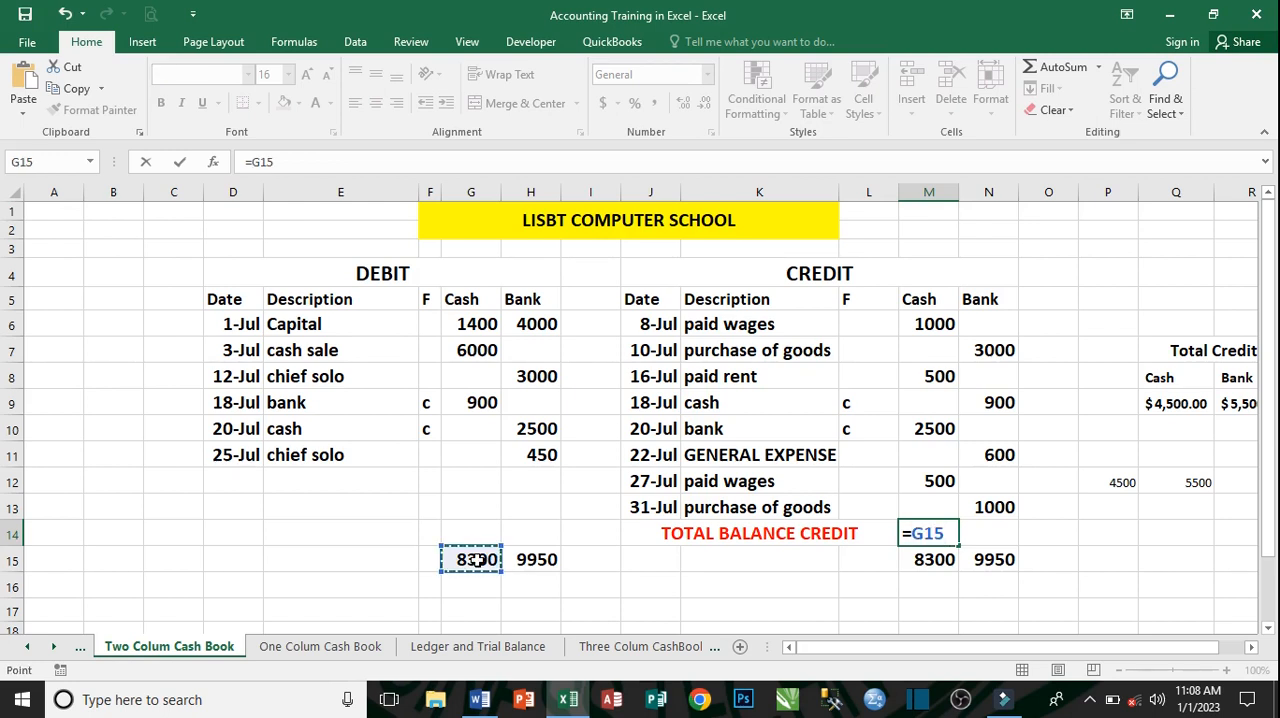
type("-")
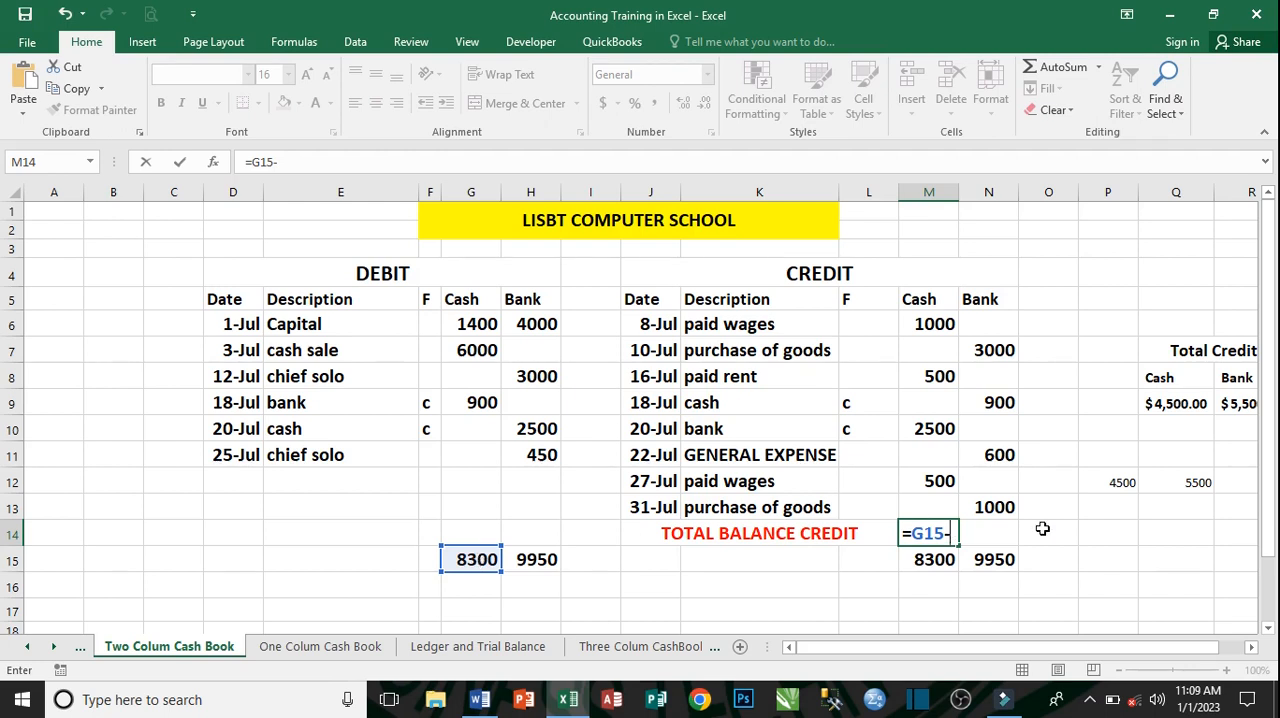
left_click(1117, 482)
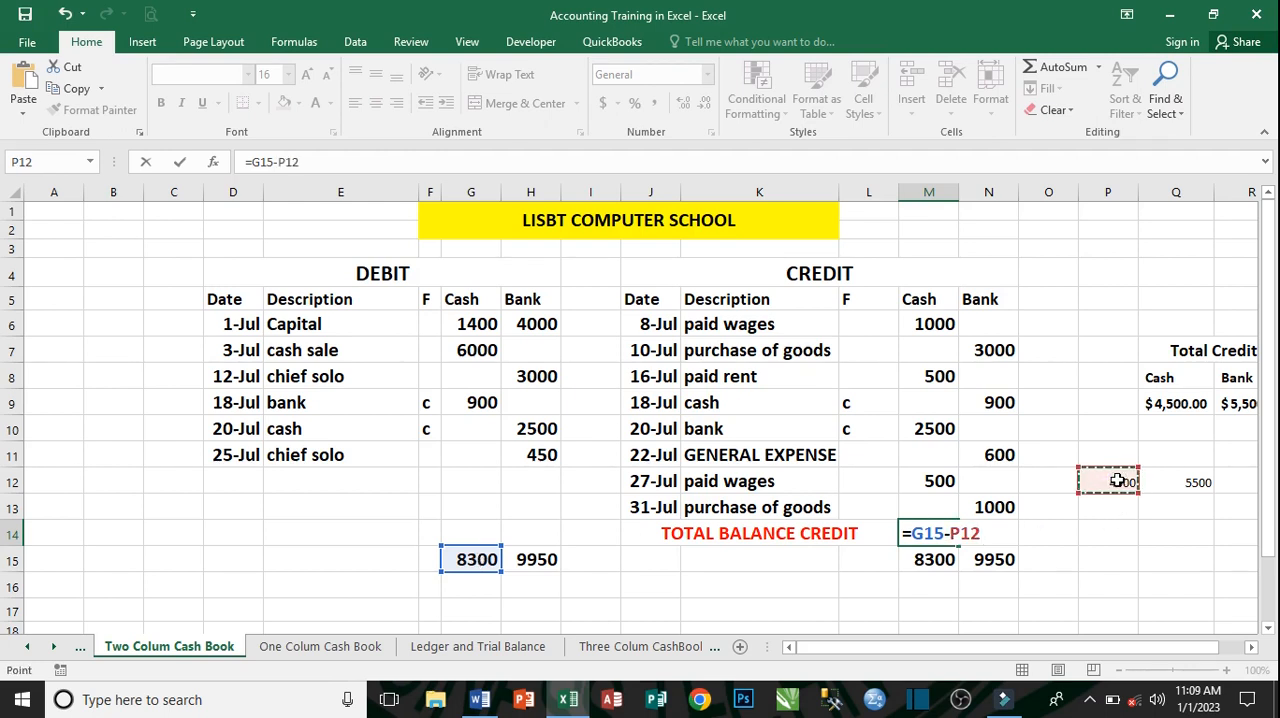
key("Return")
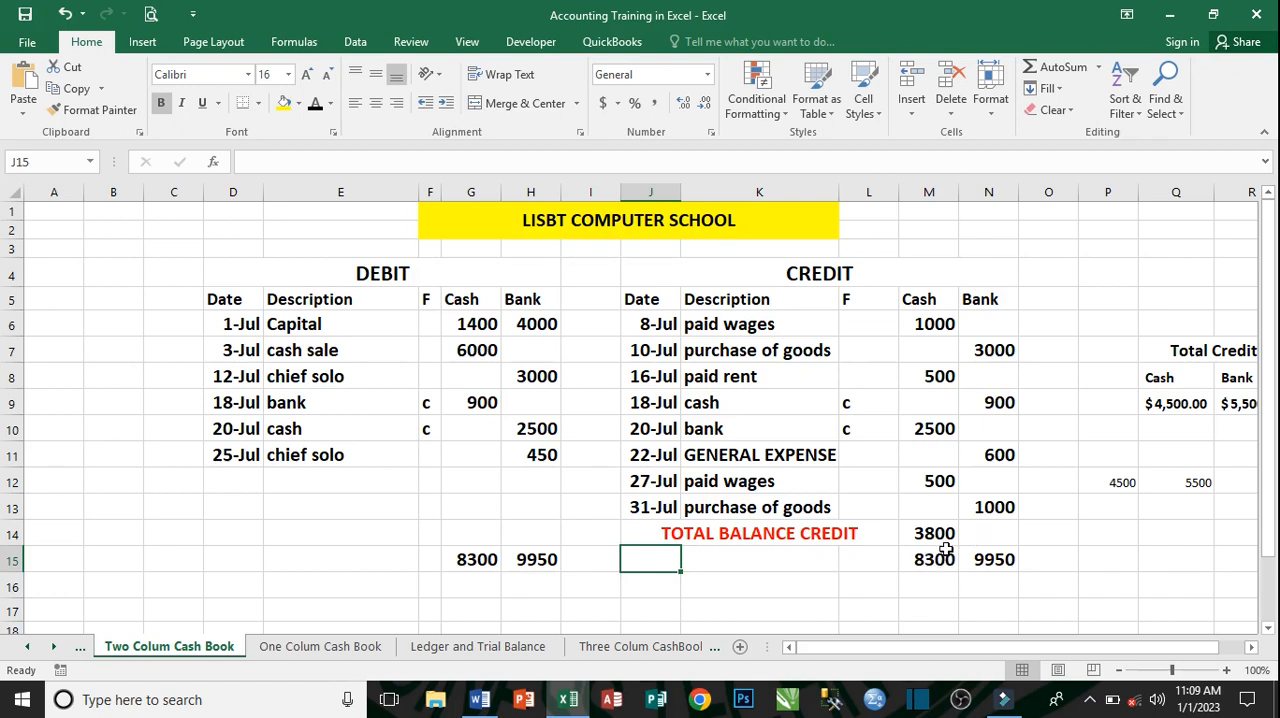
- Calculate the credit Bank balance in cell N14 with the formula =H15-Q12
left_click(987, 531)
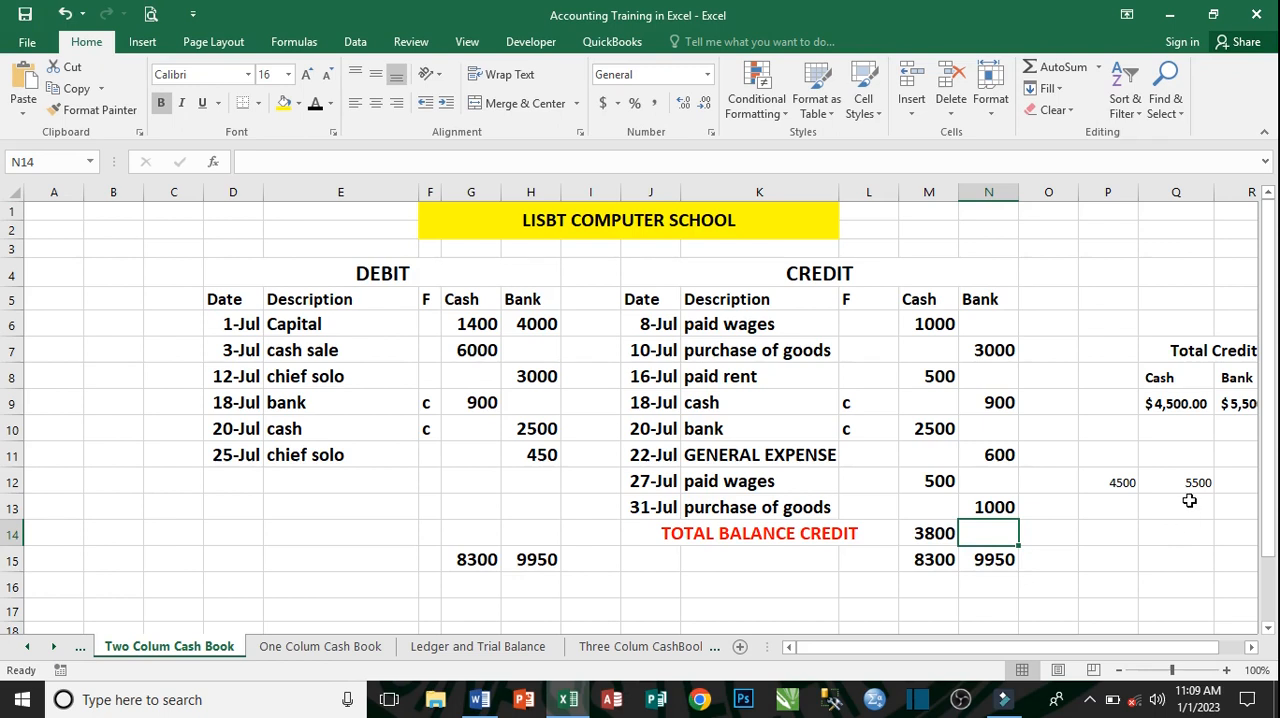
type("=")
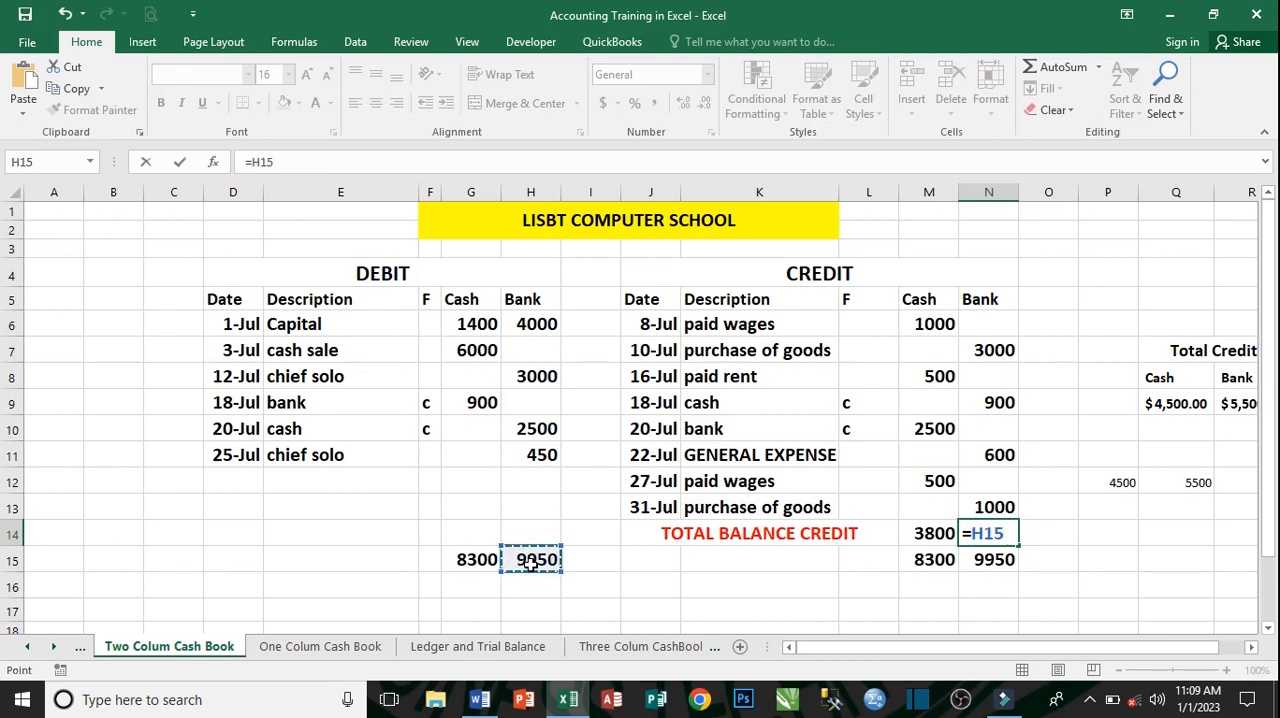
type("-")
left_click(1198, 485)
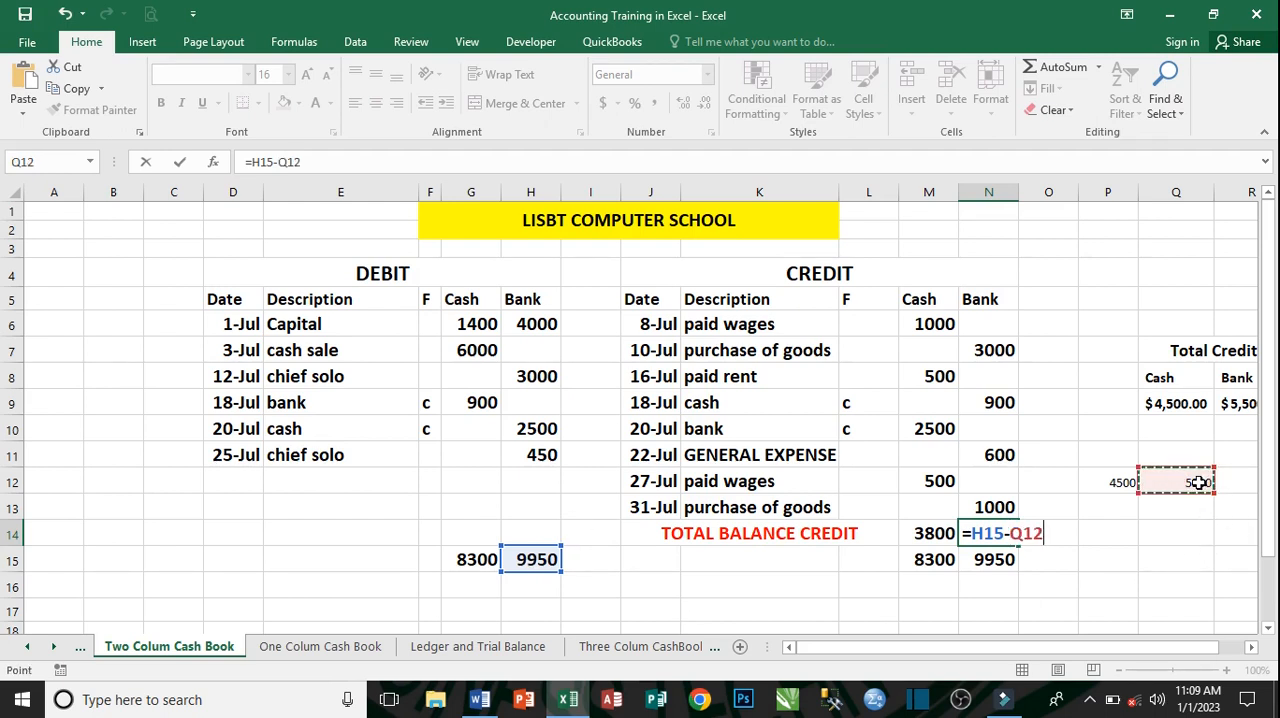
key("Return")
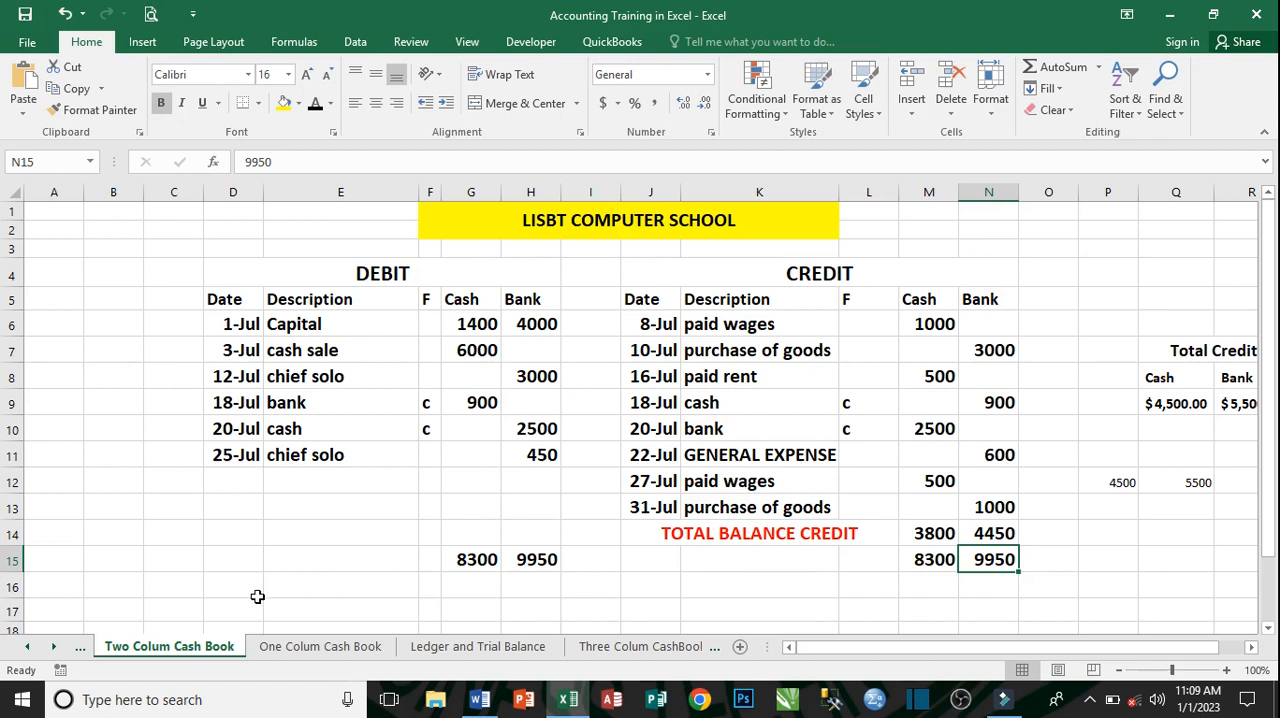
- Enter the date AUGUST 1, 2022 in cell D17, below the debit side
left_click(220, 608)
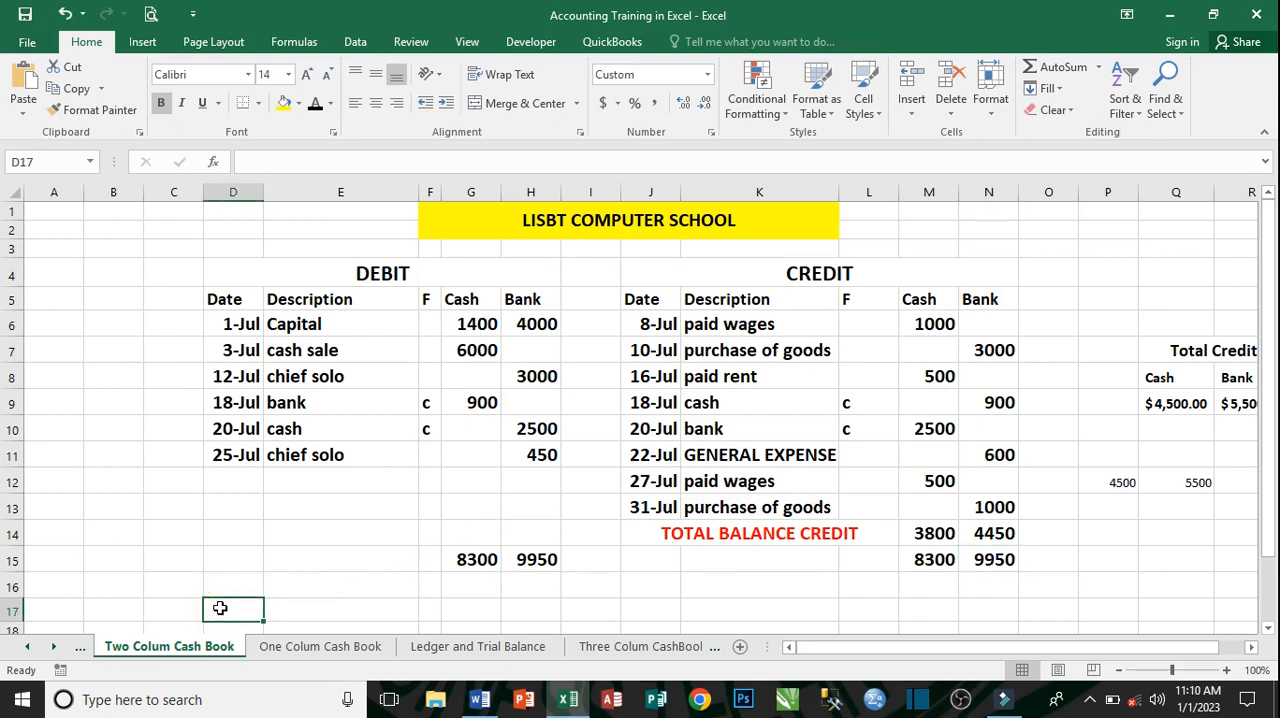
type("AU")
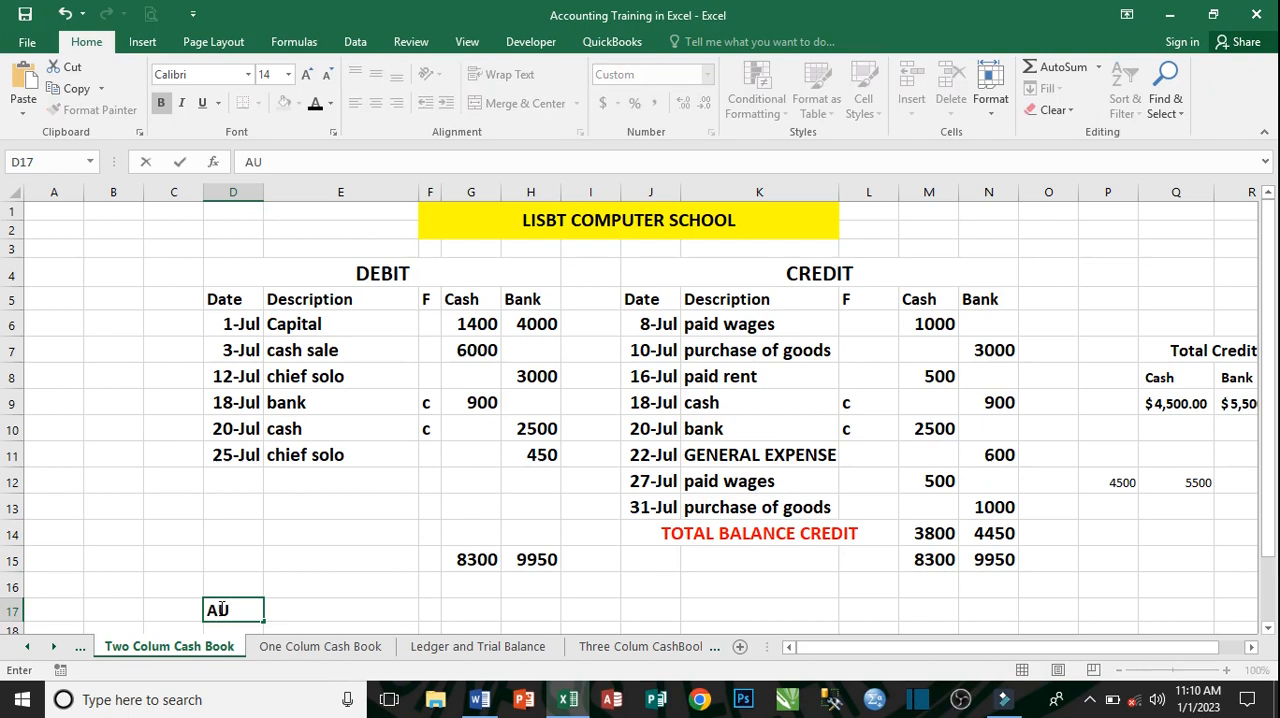
type("GUST 1, 2022")
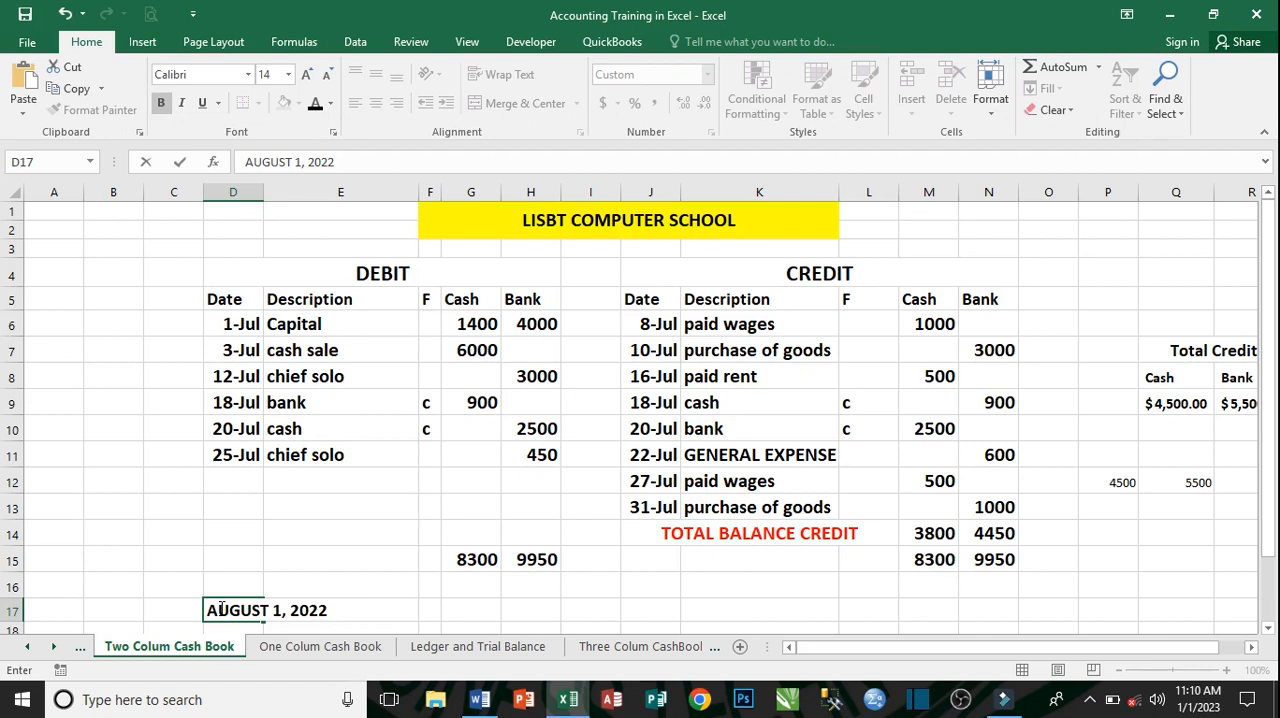
key("Tab")
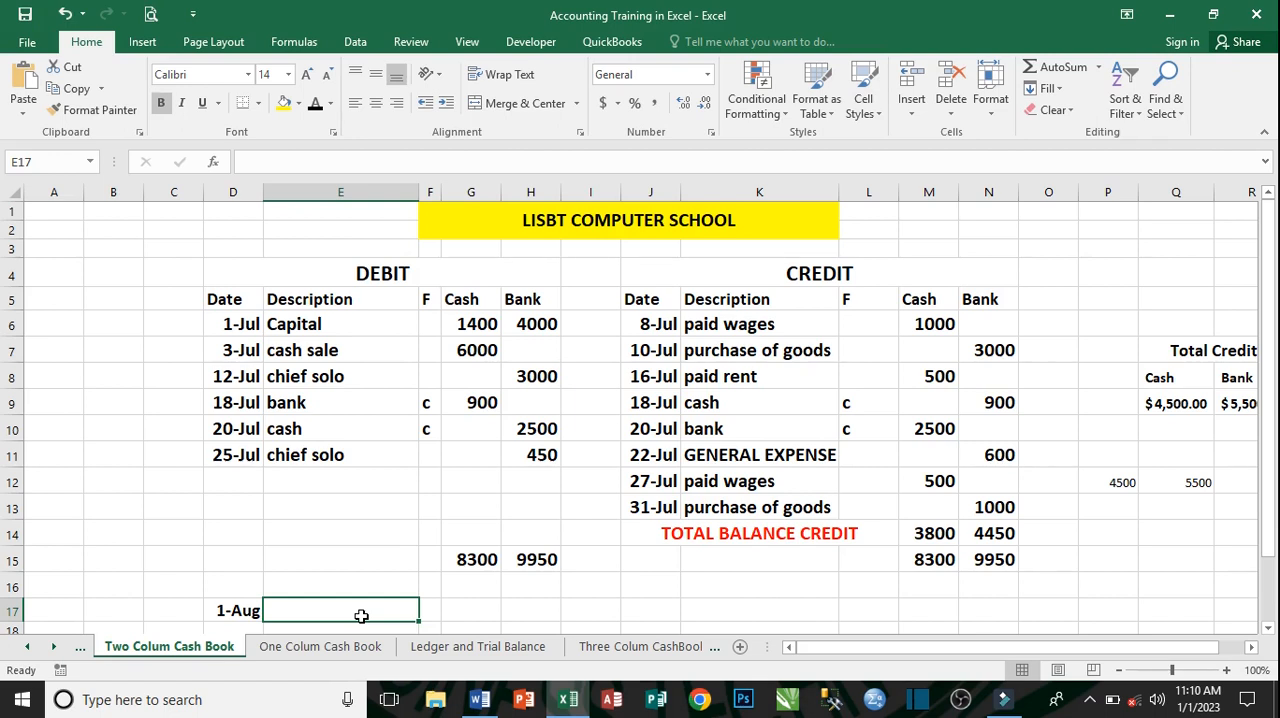
- Describe the 1-Aug entry in cell E17 as TOTAL DEBIT BALANCE
type("T")
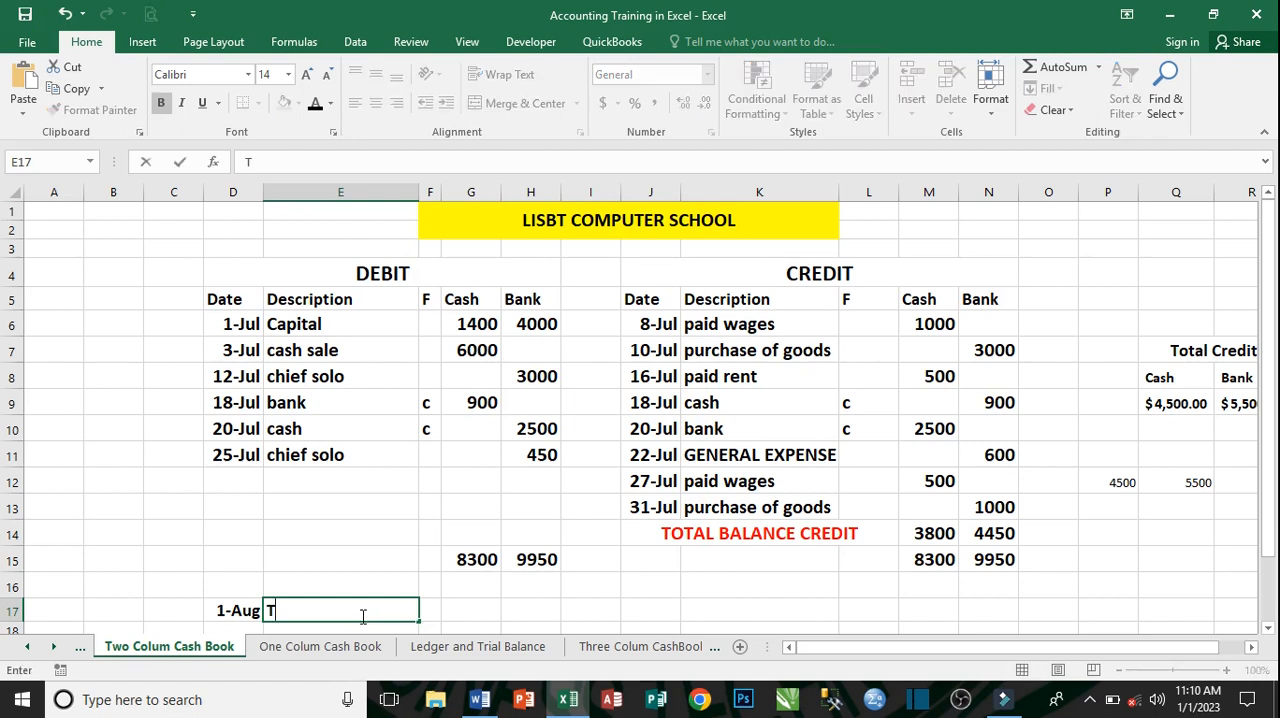
type("OTAL DE")
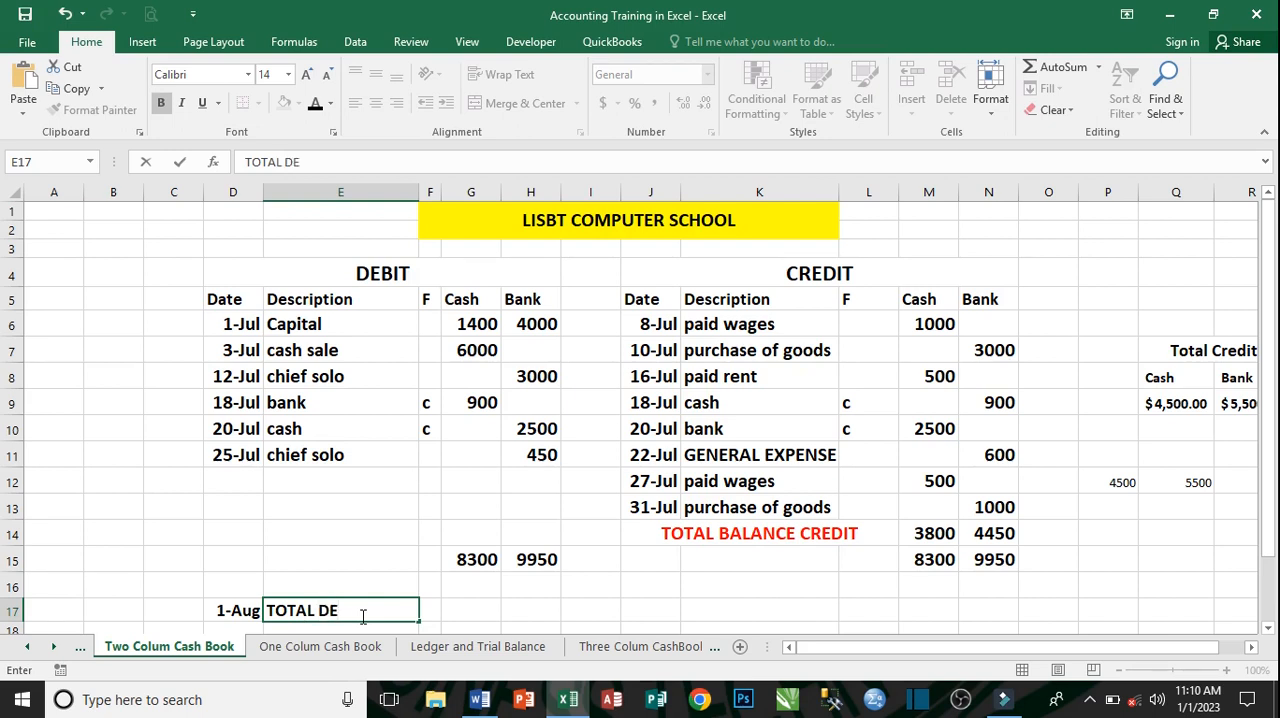
type("BIT BAL")
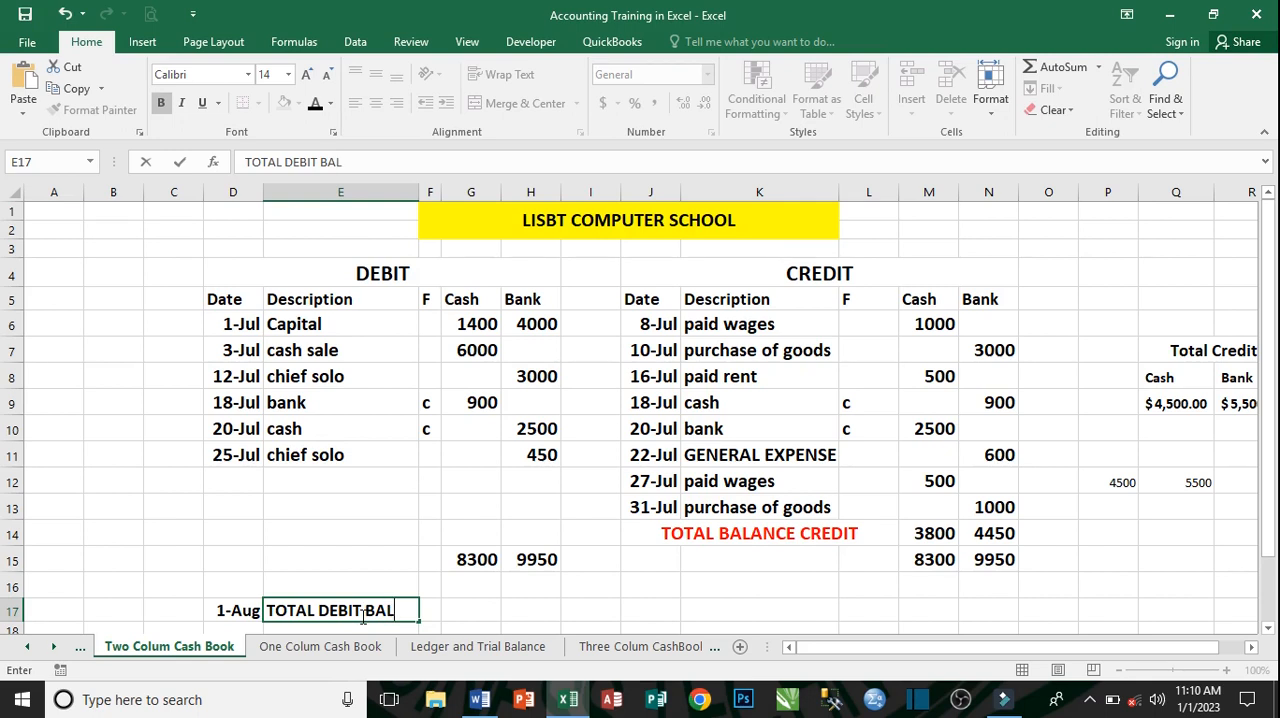
type("ANCE")
key("Tab")
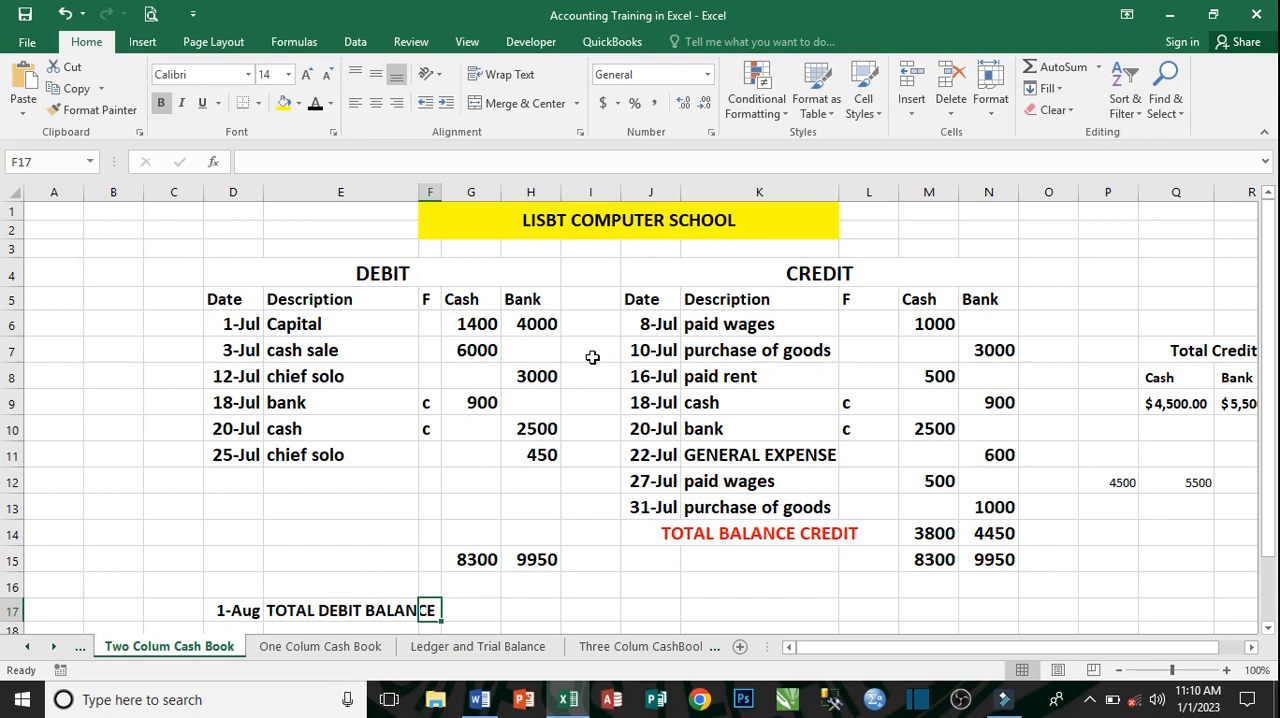
- Enter the amounts of the 1-Aug debit balance in row 17: 3800 under Cash and 4450 under Bank
key("Tab")
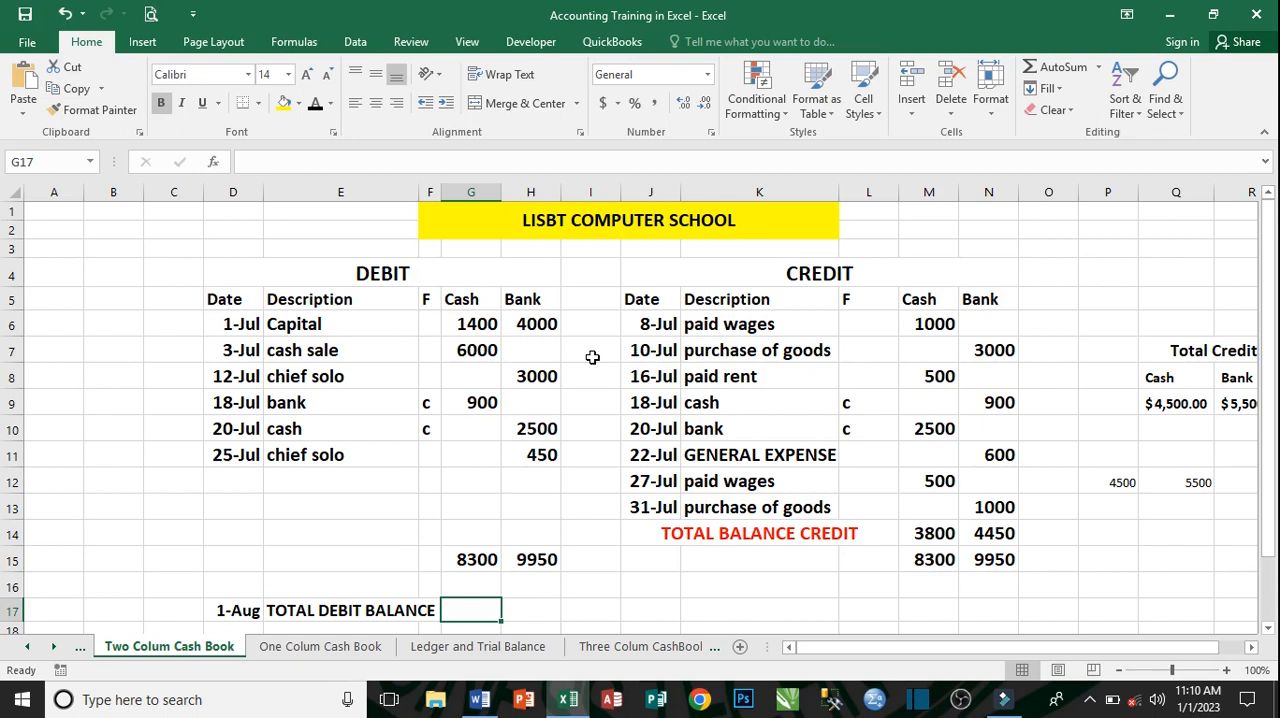
type("3")
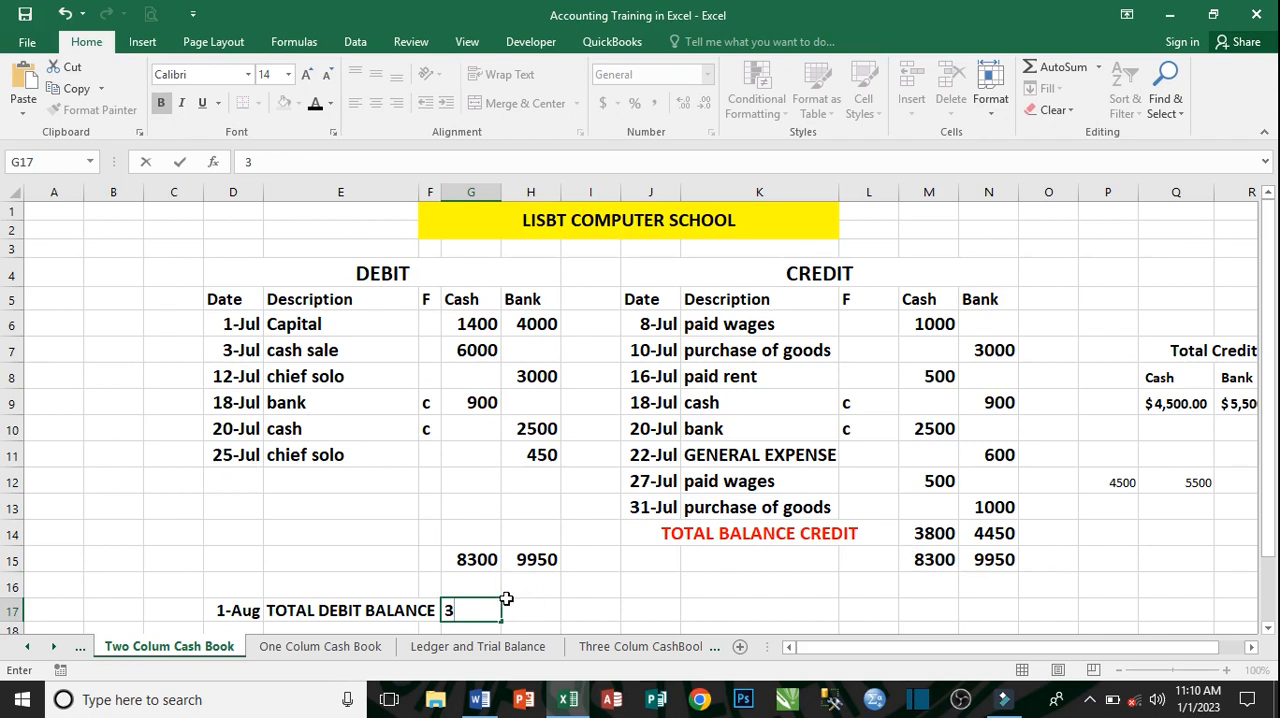
type("800")
left_click(506, 599)
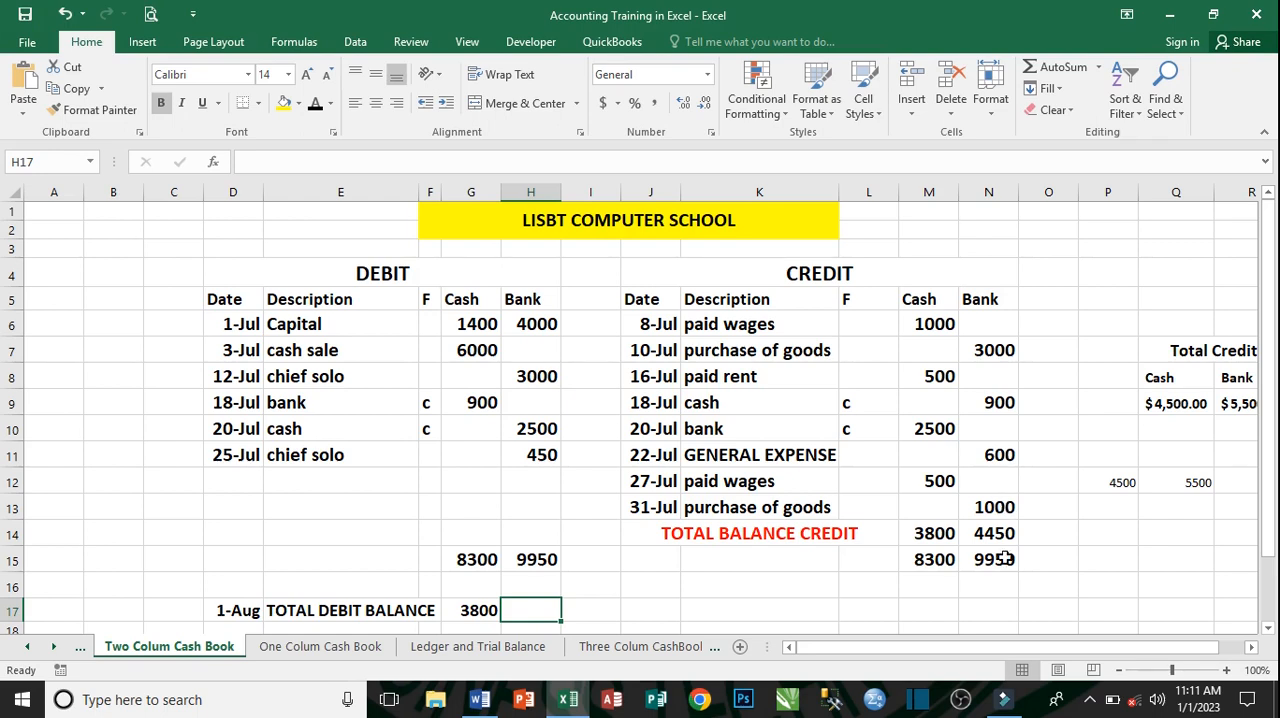
type("4450")
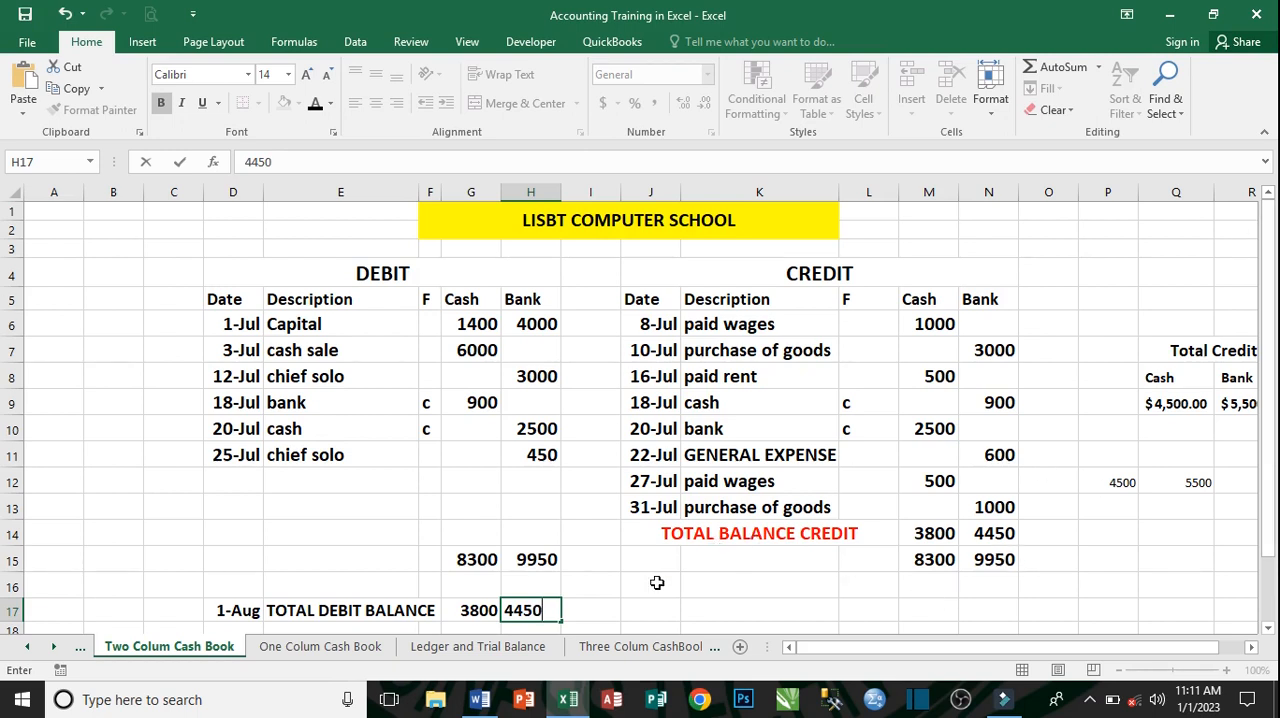
key("Return")
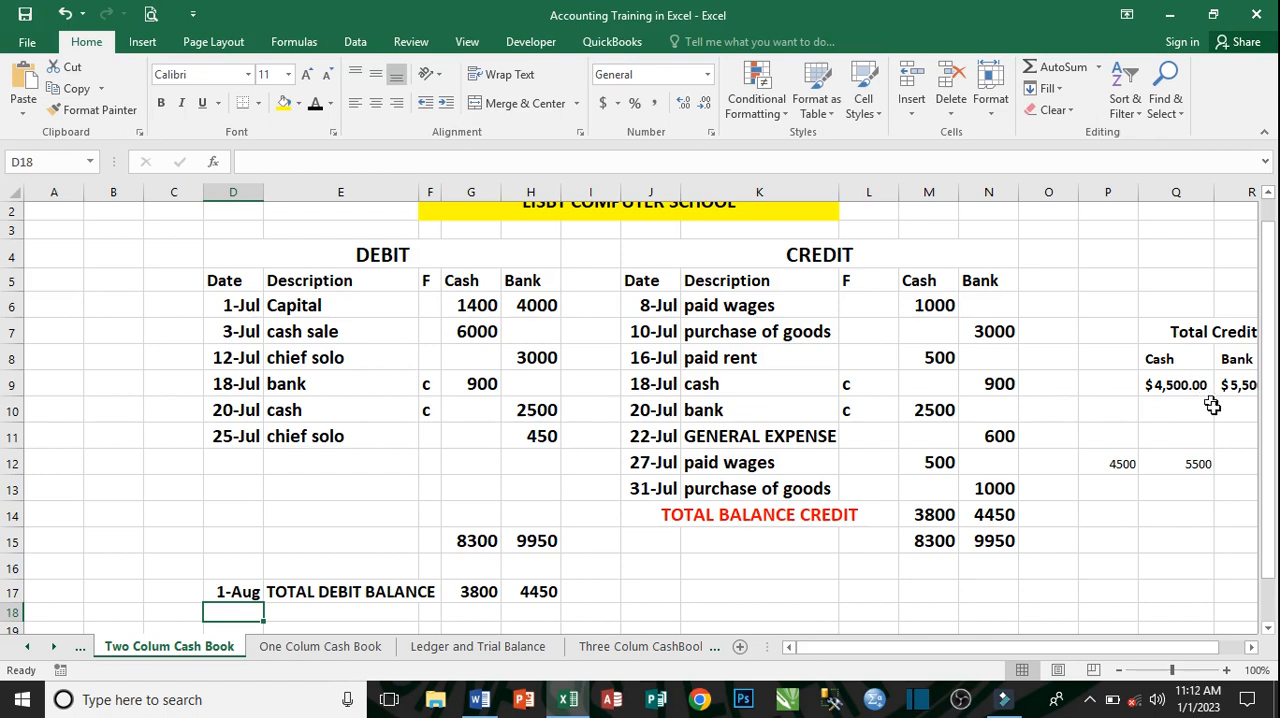
left_click_drag(1266, 462, 1266, 448)
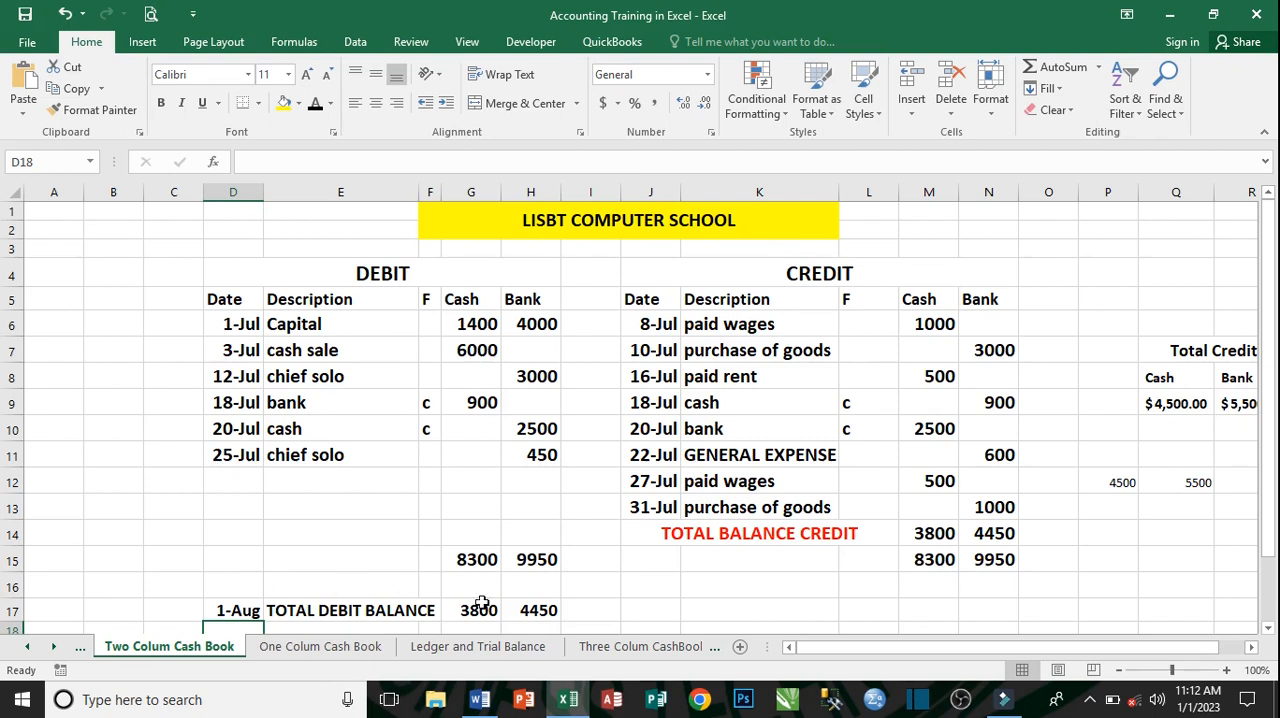
left_click_drag(1268, 427, 1268, 468)
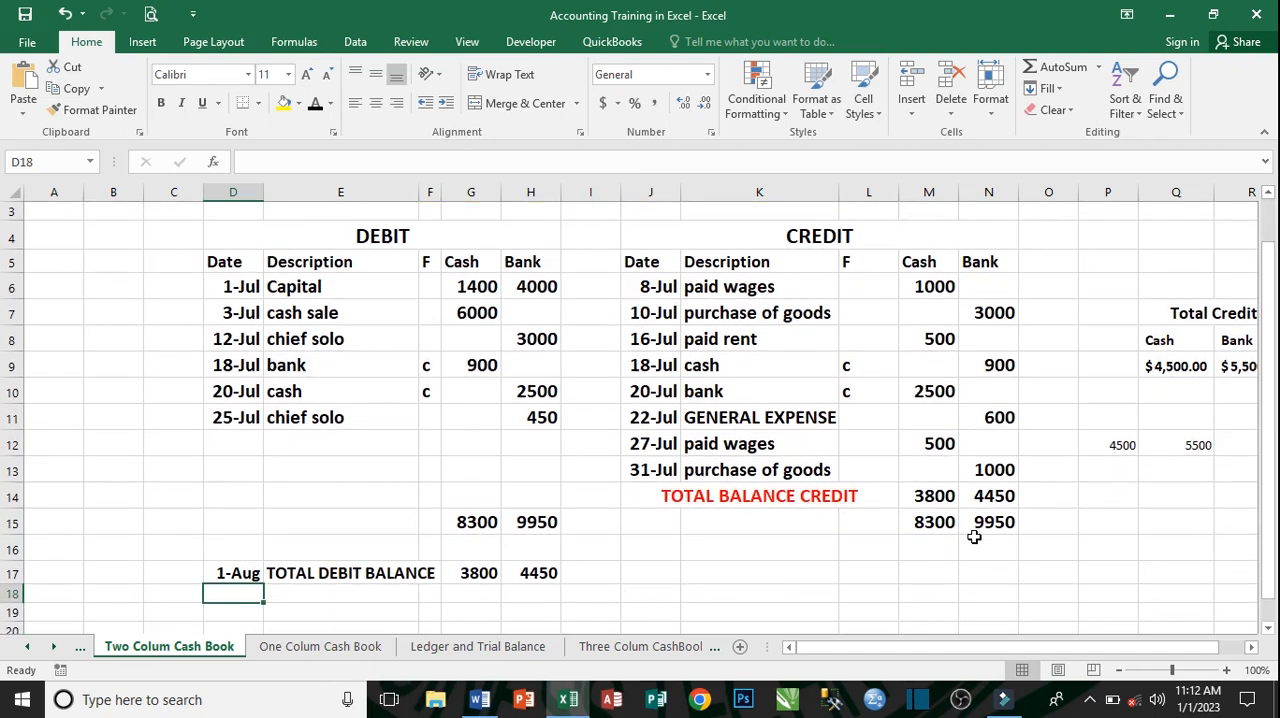